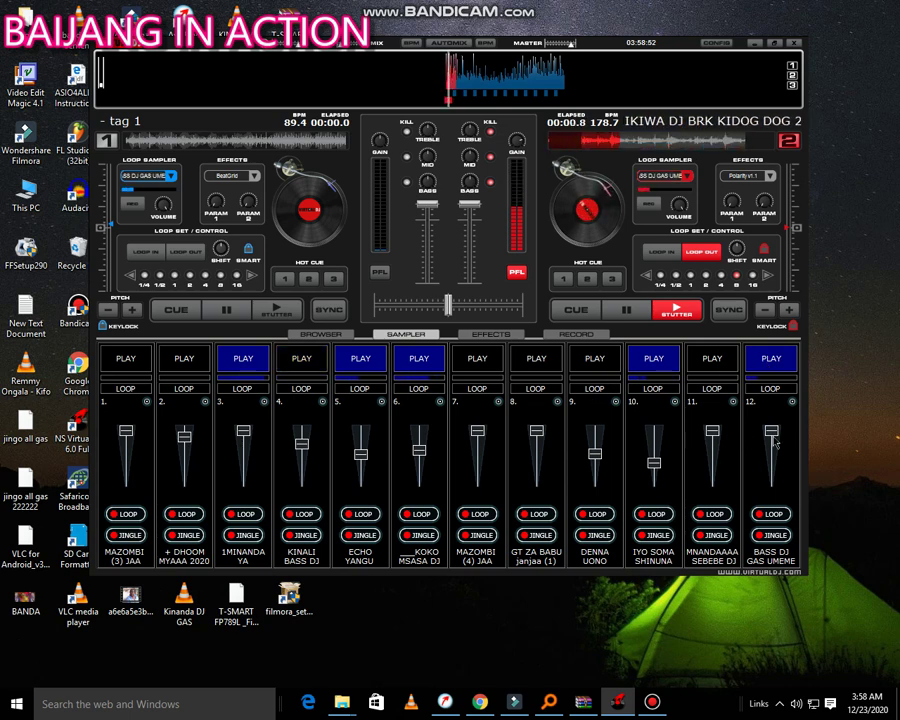
# - Lower sampler slot 12's volume slightly, then load VIWEGE DJ GAS MSONDO.vdj into slot 11 and play it
pyautogui.moveTo(771, 431); pyautogui.dragTo(774, 442)
pyautogui.click(791, 401)
pyautogui.click(810, 412)
pyautogui.scroll(-5, 270, 240)
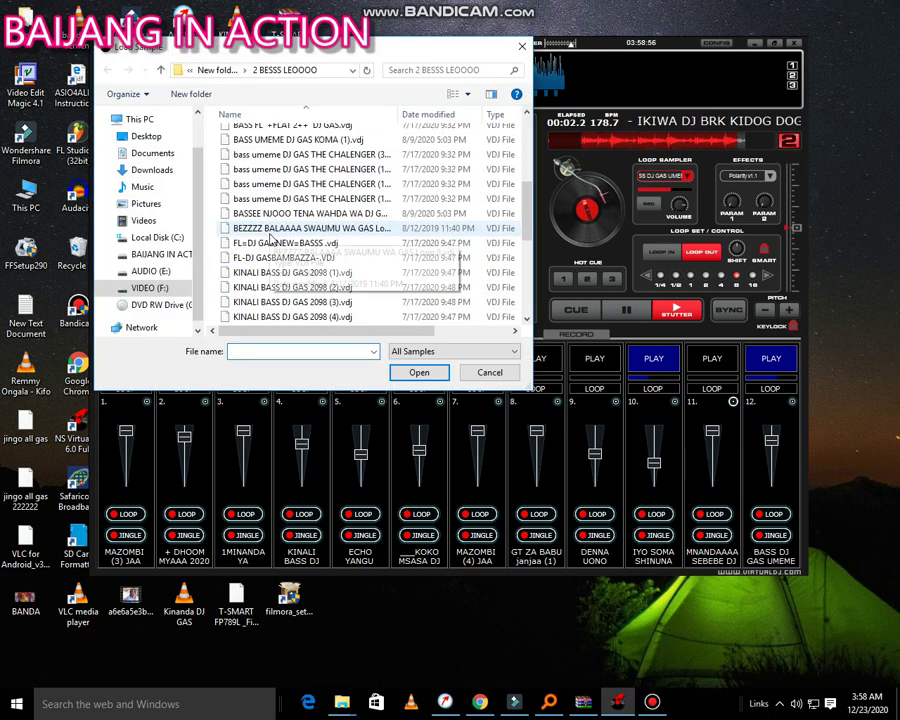
pyautogui.scroll(-2, 272, 245)
pyautogui.scroll(-1, 318, 313)
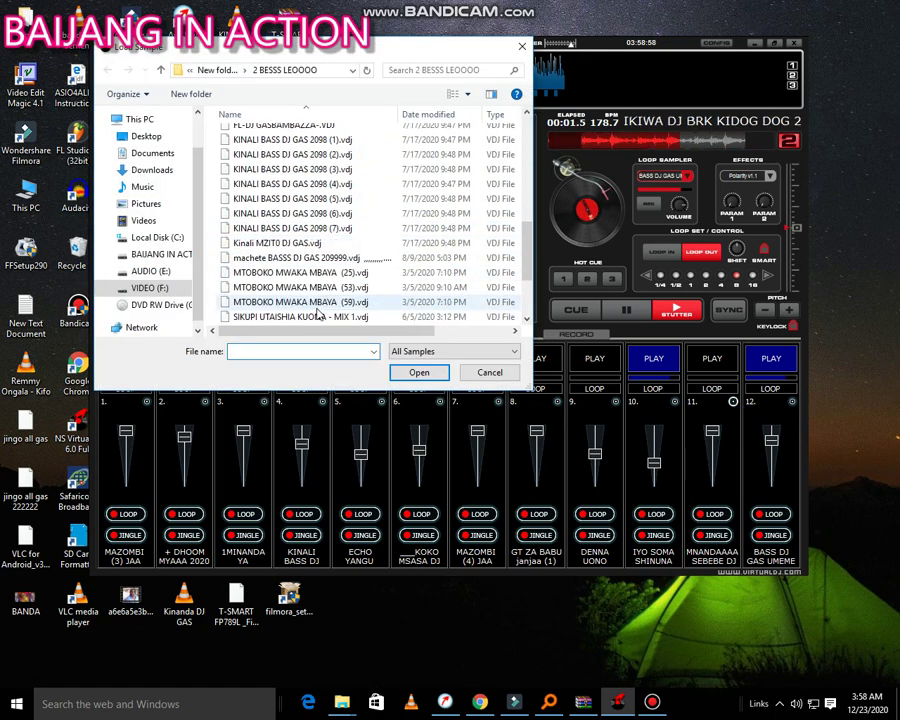
pyautogui.scroll(-3, 318, 313)
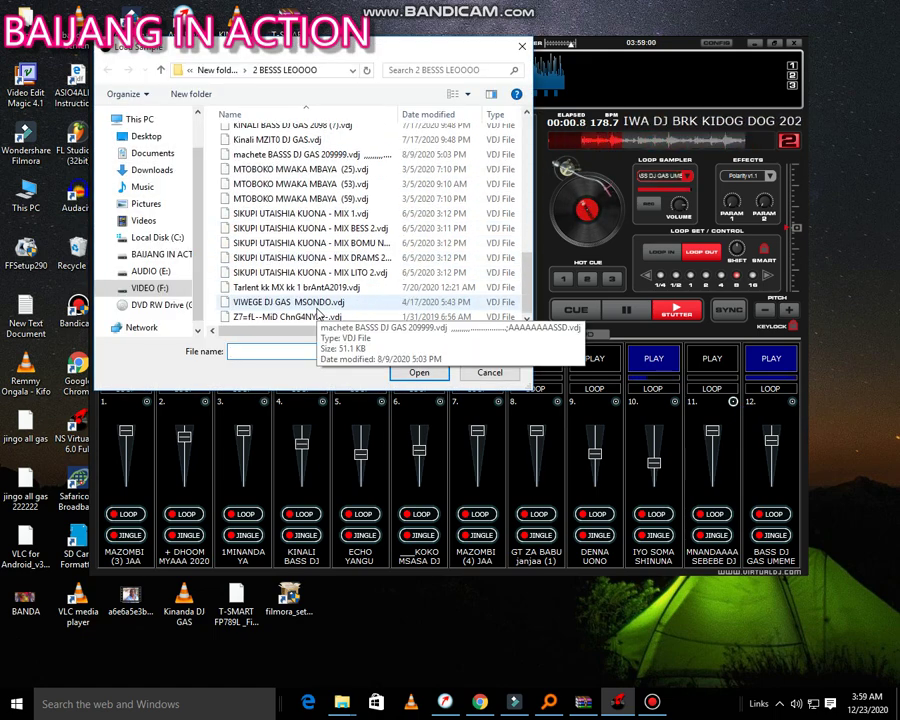
pyautogui.click(317, 307)
pyautogui.doubleClick(317, 305)
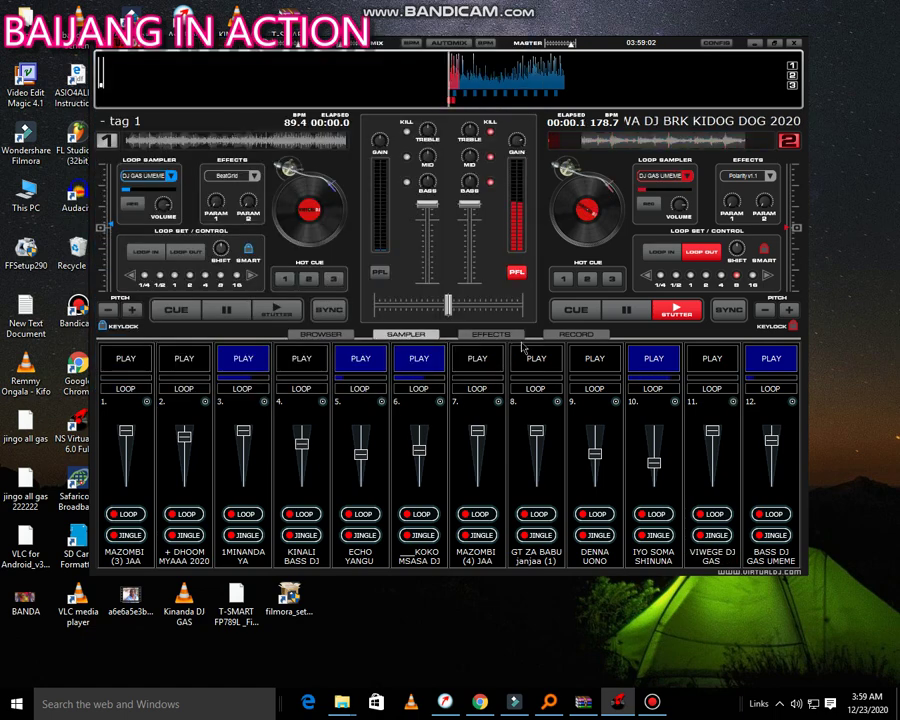
pyautogui.click(727, 367)
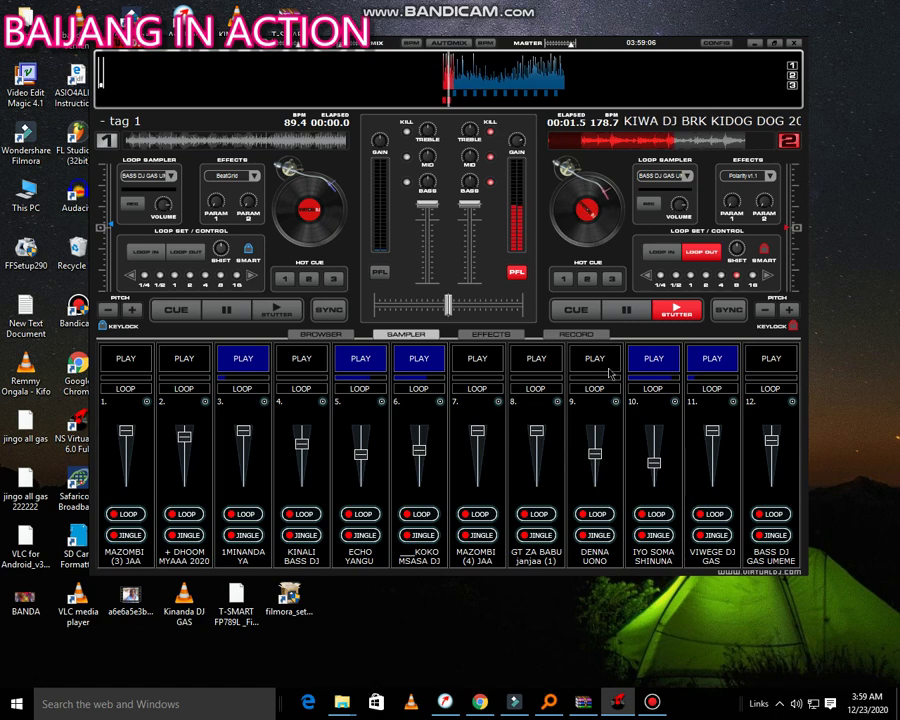
# - Load mamu-2##DJ SILL@%%.vdj from the BASSS (1) folder into sampler slot 9 and play it
pyautogui.rightClick(615, 398)
pyautogui.click(640, 409)
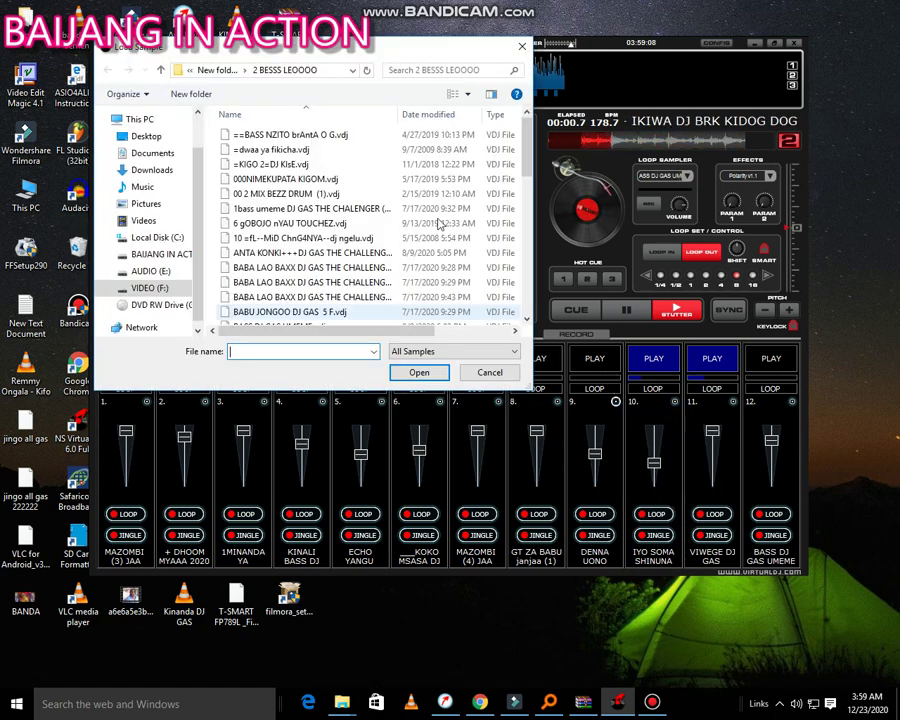
pyautogui.click(212, 70)
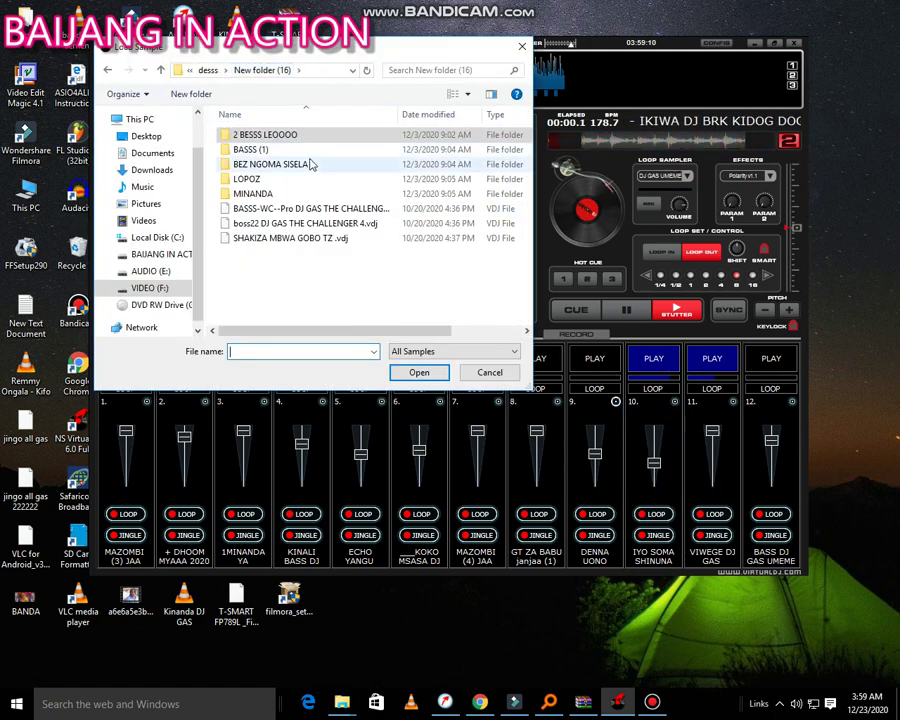
pyautogui.doubleClick(296, 151)
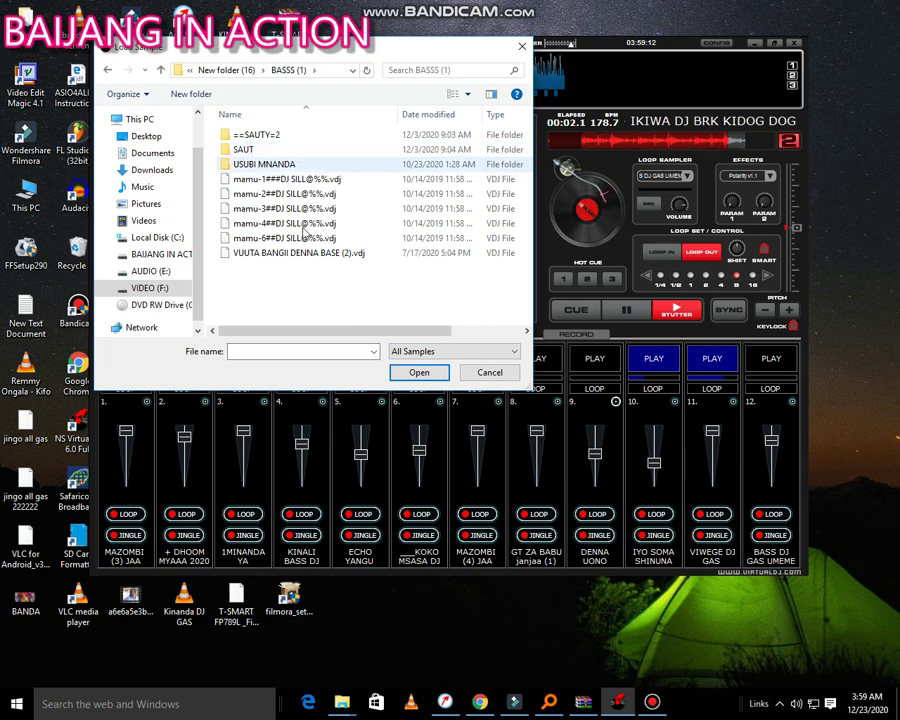
pyautogui.doubleClick(291, 194)
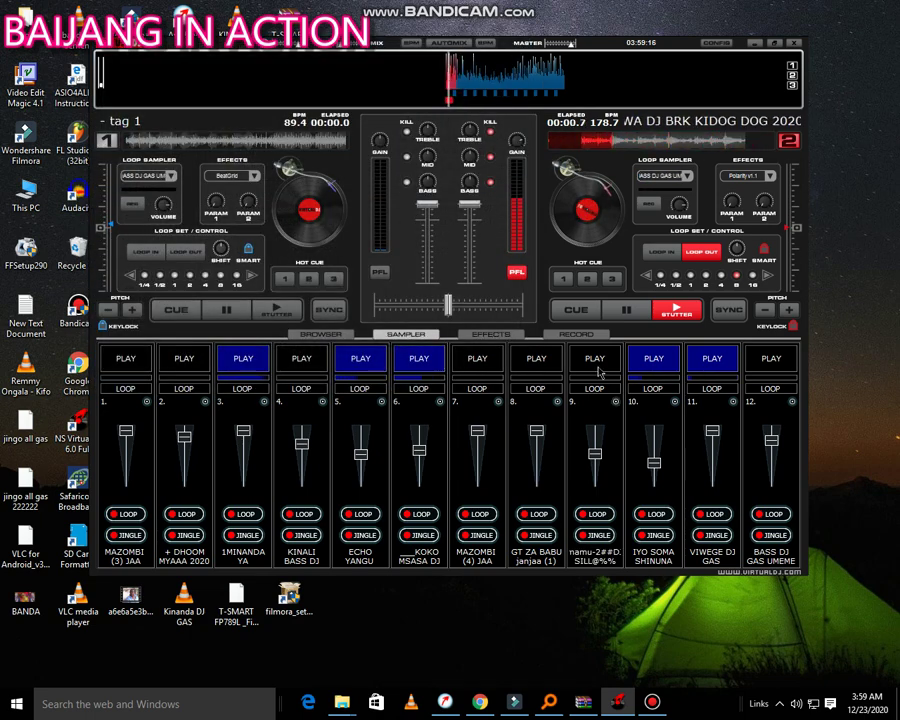
pyautogui.click(598, 370)
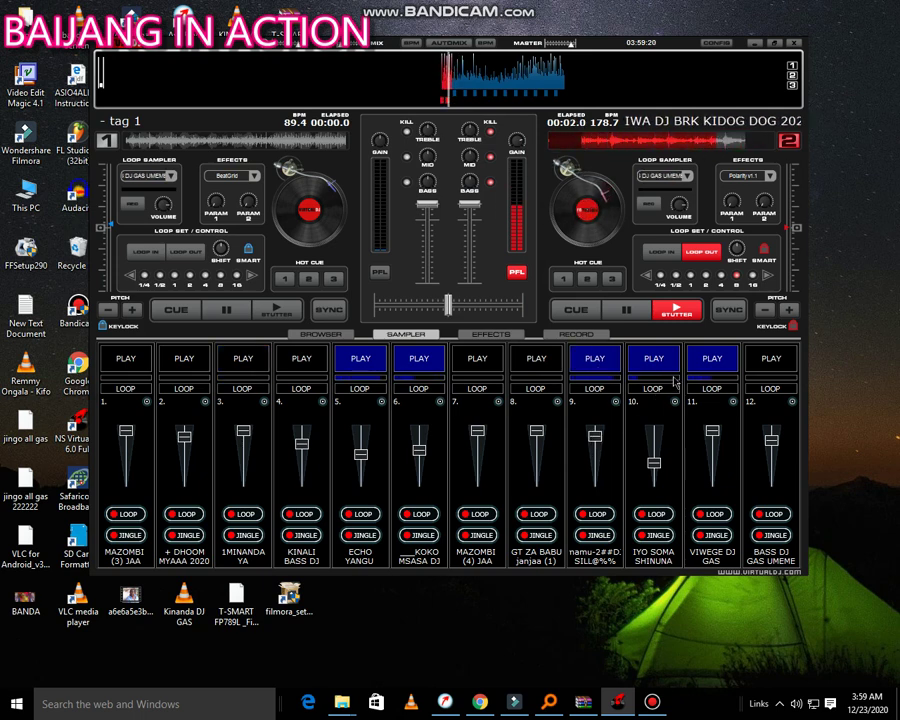
# - Stop sampler slot 11, replace its sample with mamu-3##DJ SILL@%%.vdj and play it
pyautogui.click(712, 360)
pyautogui.click(733, 402)
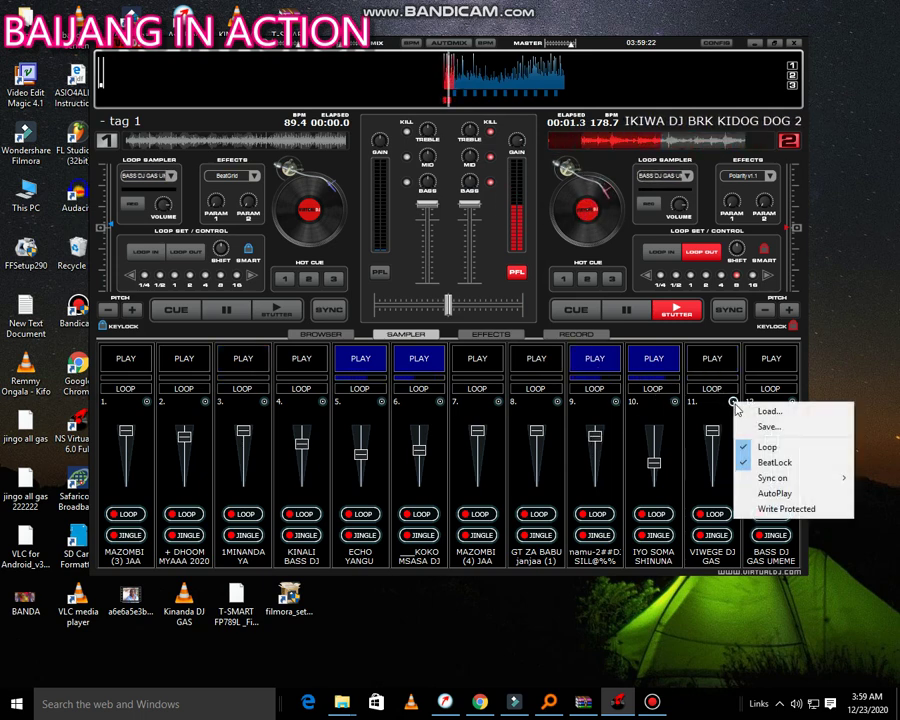
pyautogui.click(752, 409)
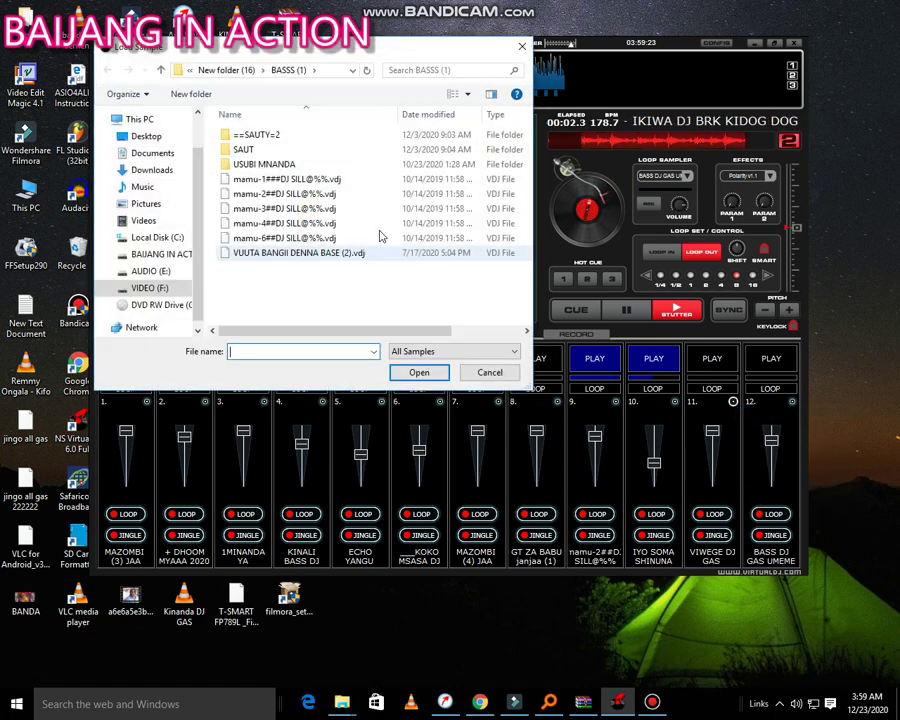
pyautogui.doubleClick(290, 208)
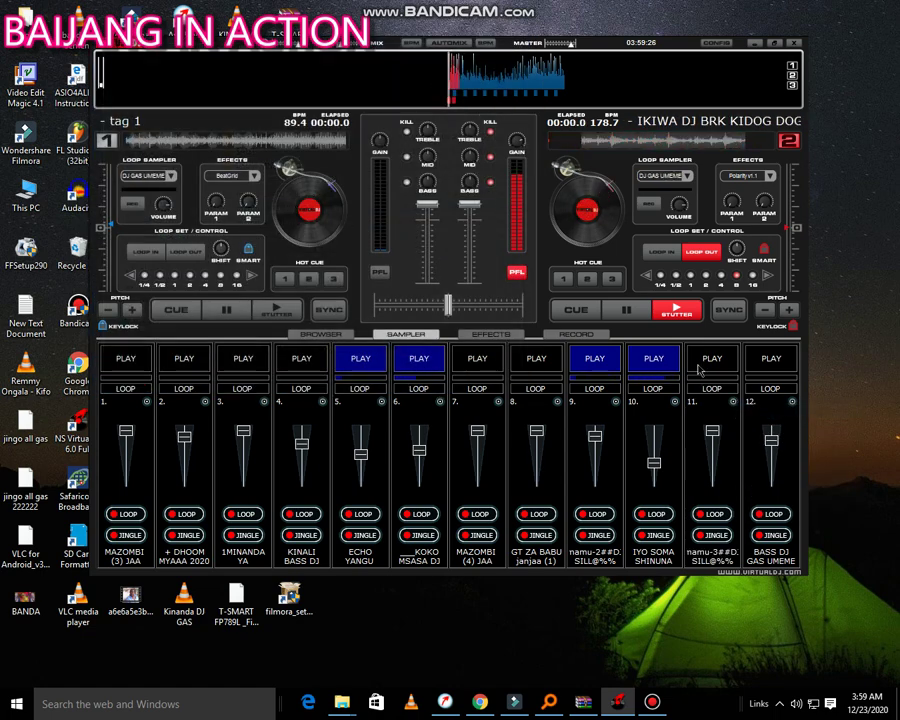
pyautogui.click(706, 362)
# - Stop sampler slot 9, replace its sample with mamu-4##DJ SILL@%%.vdj and play it
pyautogui.click(580, 360)
pyautogui.click(674, 402)
pyautogui.click(700, 409)
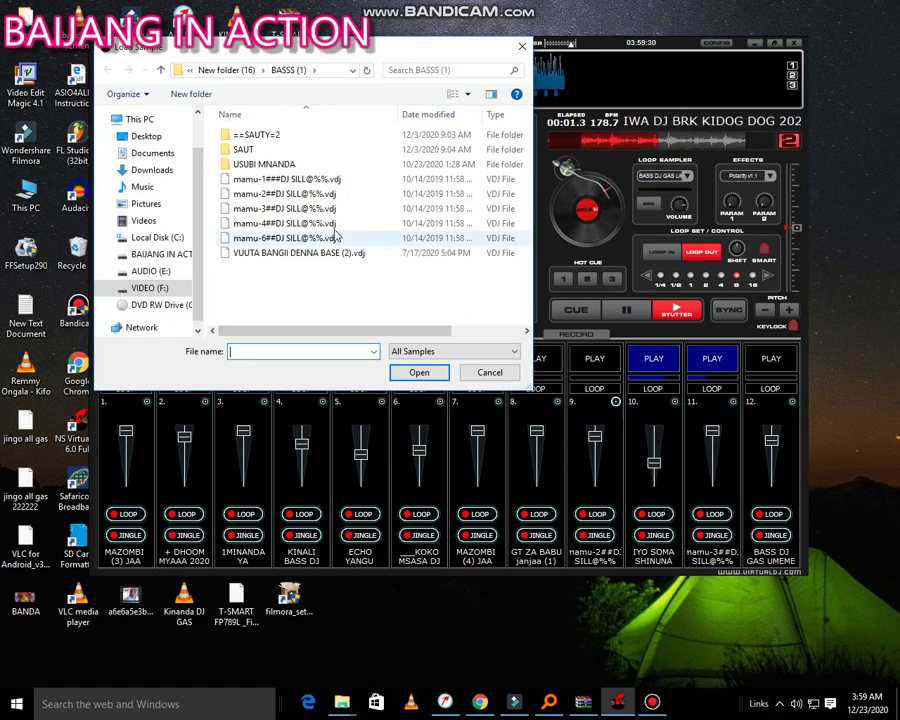
pyautogui.doubleClick(285, 223)
pyautogui.click(598, 364)
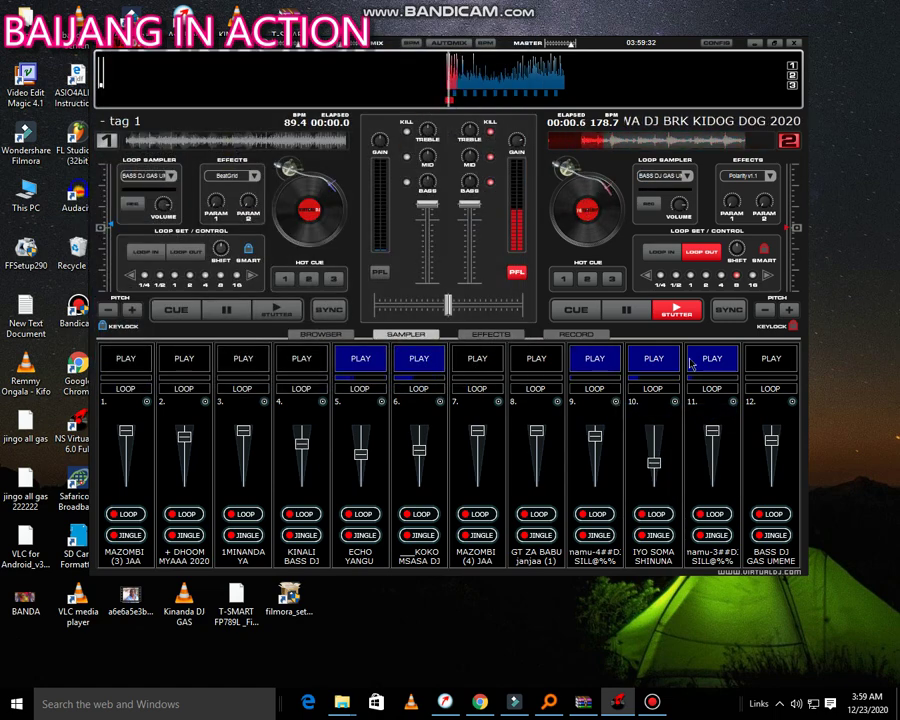
# - Load mamu-6##DJ SILL@%%.vdj into sampler slot 11
pyautogui.click(734, 401)
pyautogui.click(760, 410)
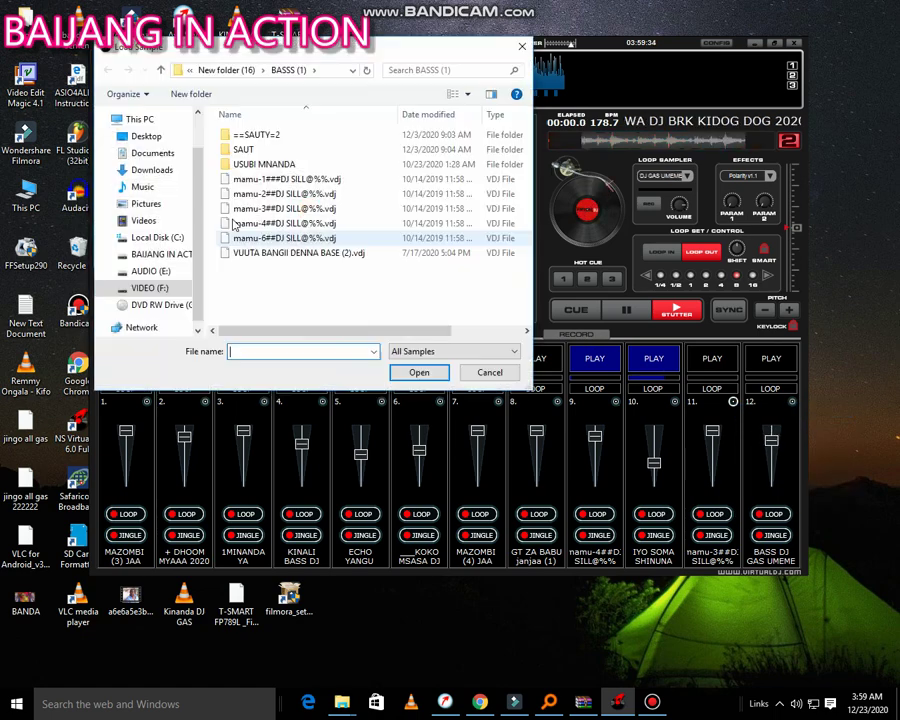
pyautogui.doubleClick(270, 223)
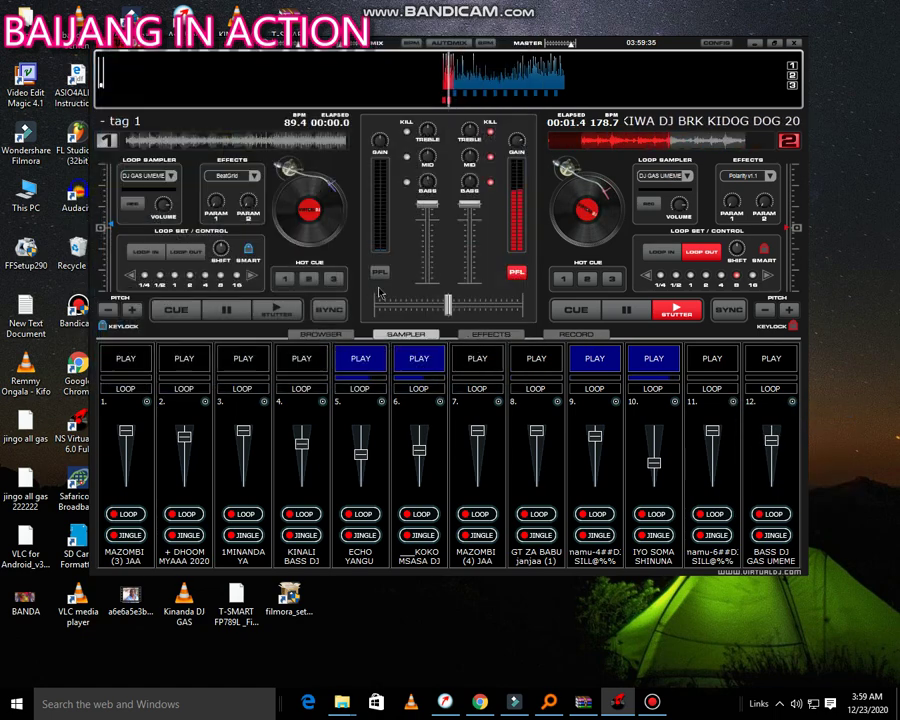
# - Set sampler slot 9 to sync on Quarter beat
pyautogui.click(615, 401)
pyautogui.moveTo(660, 477)
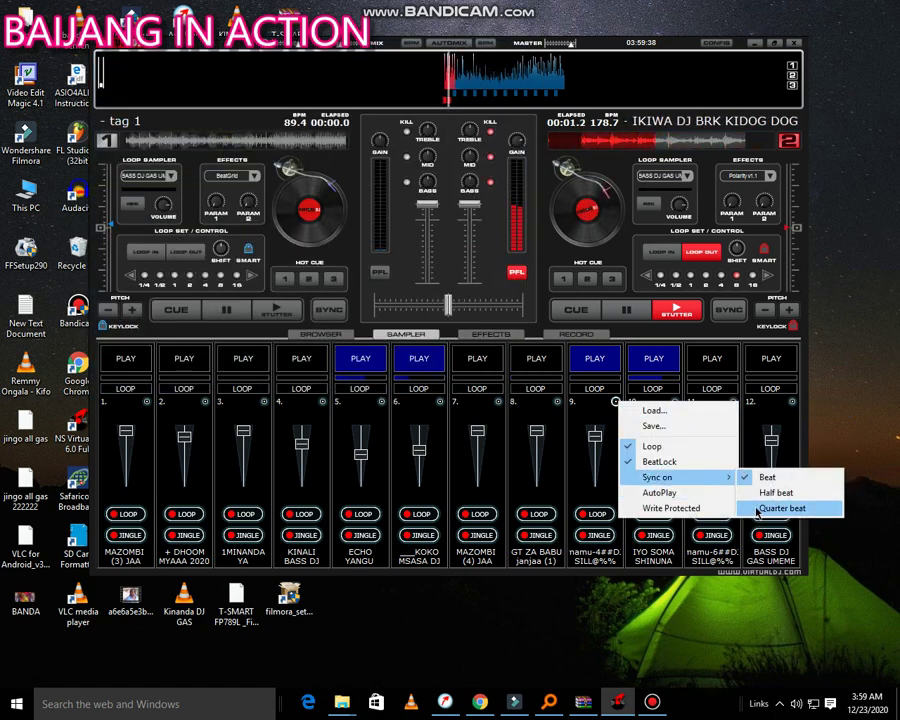
pyautogui.click(772, 508)
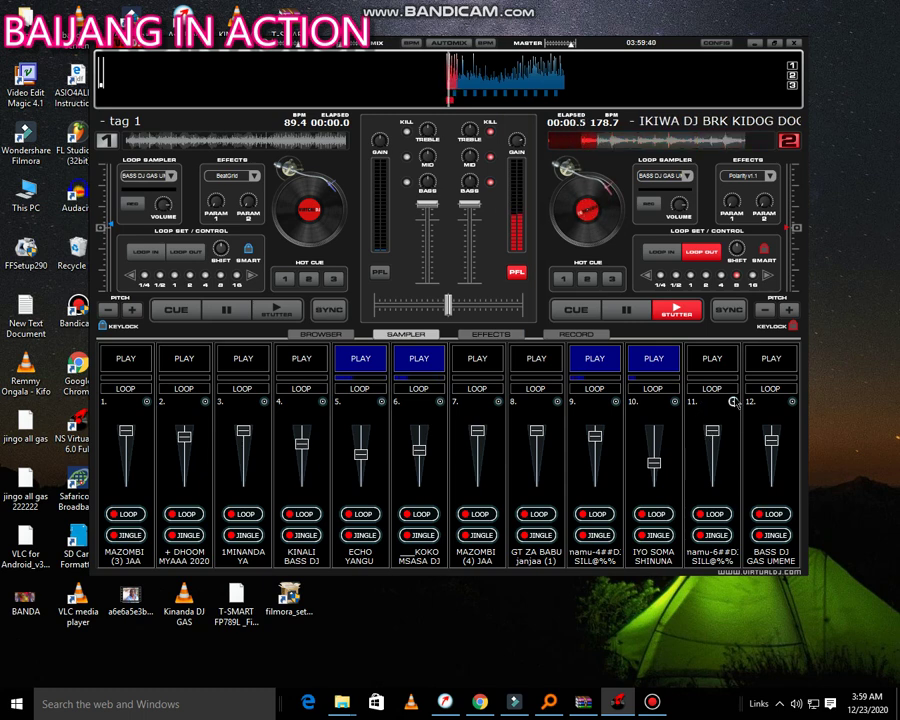
# - Start the mamu-6 sample in sampler slot 11, stopping and restarting it once
pyautogui.click(713, 365)
pyautogui.click(713, 365)
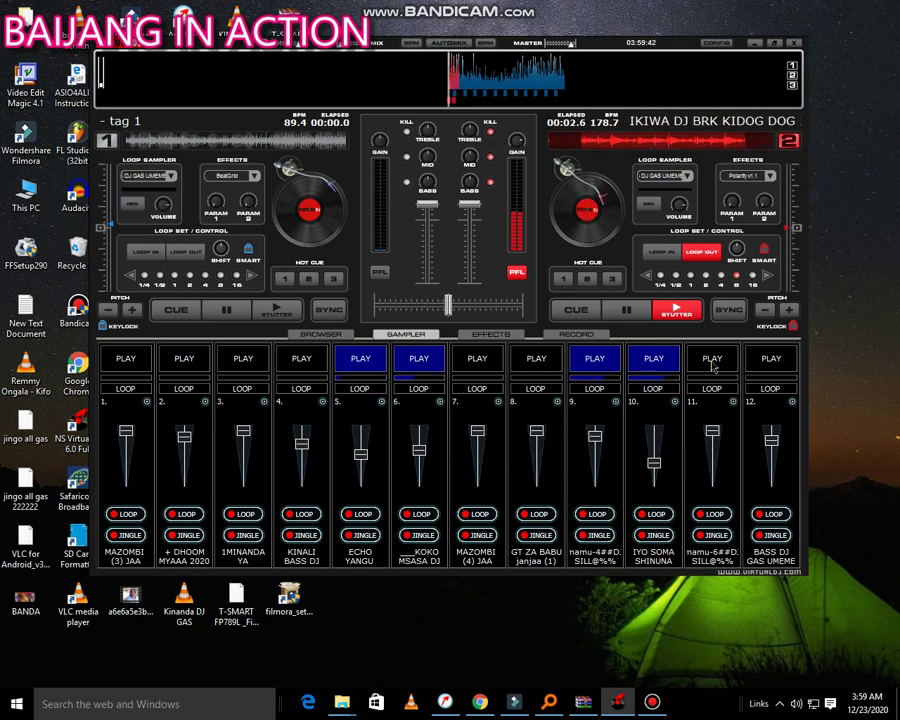
pyautogui.click(713, 365)
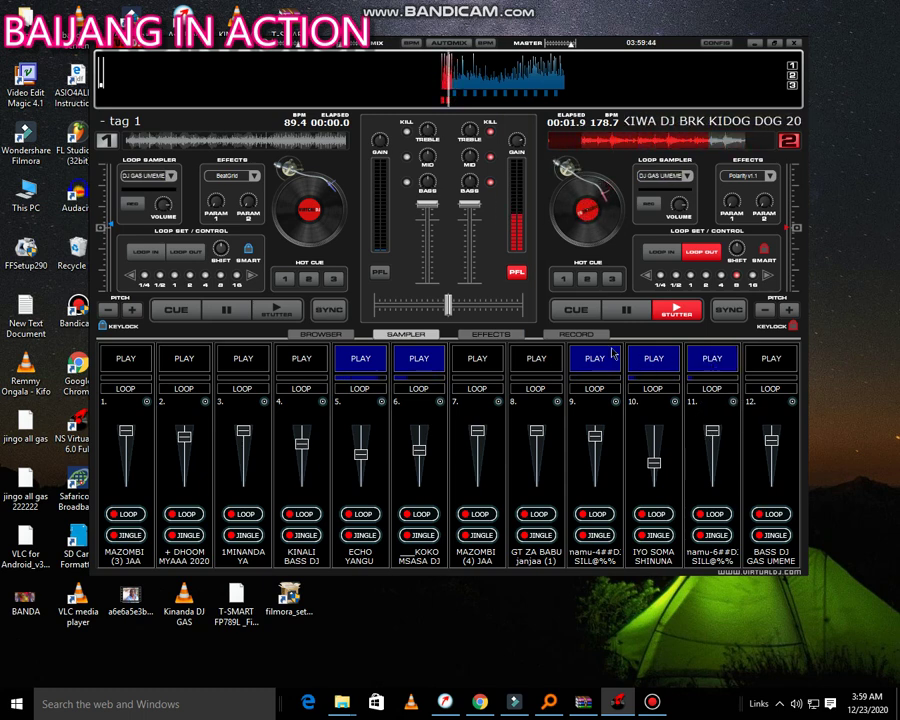
# - Stop sampler slot 9 and look through the USUBI MNANDA and SAUT folders for a replacement sample
pyautogui.click(594, 358)
pyautogui.click(616, 402)
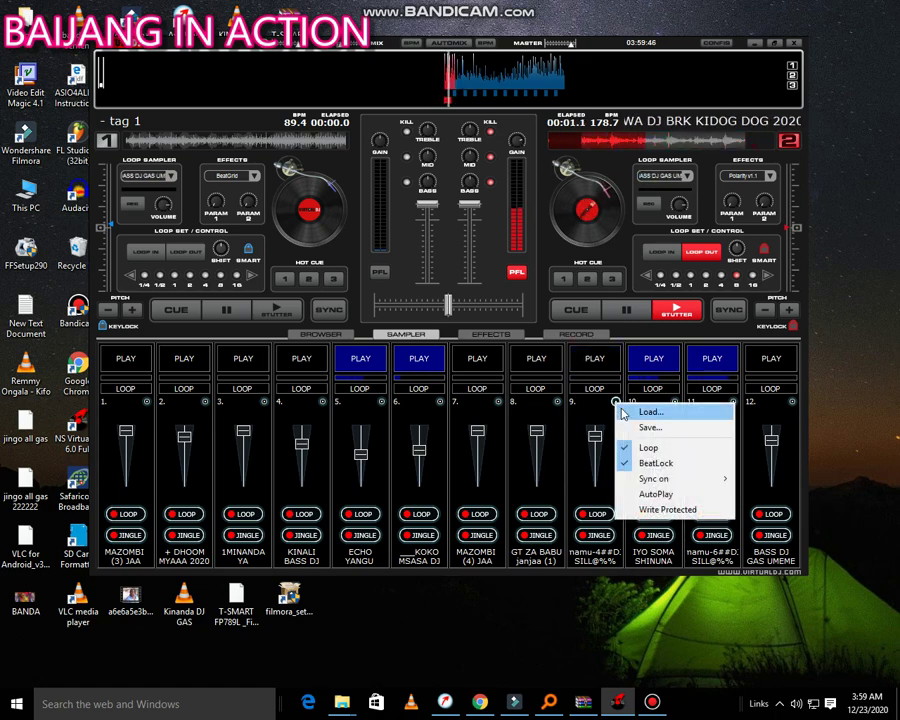
pyautogui.click(650, 412)
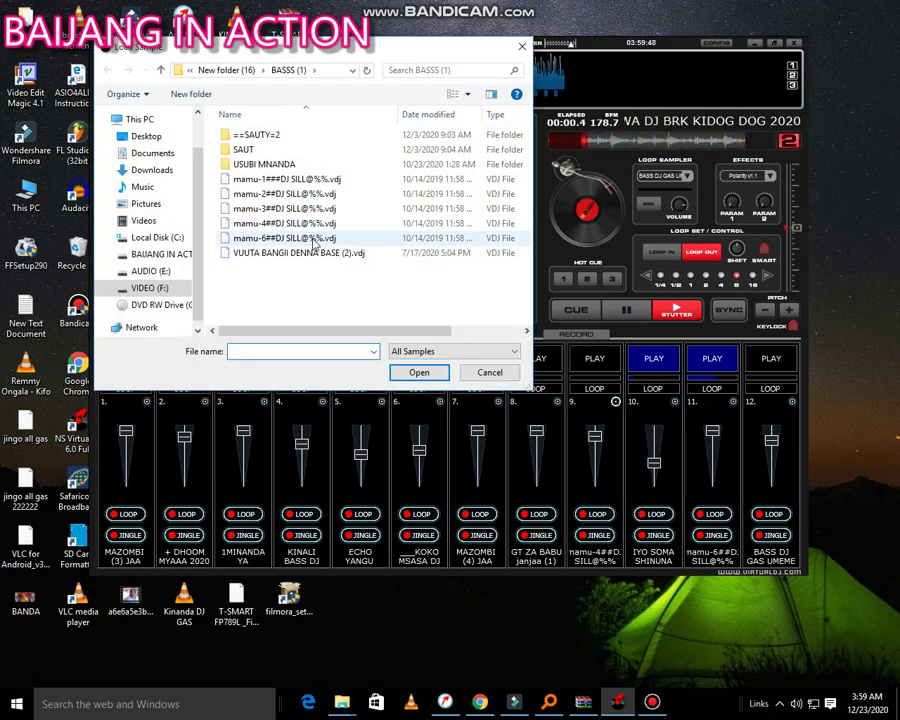
pyautogui.doubleClick(273, 166)
pyautogui.click(213, 70)
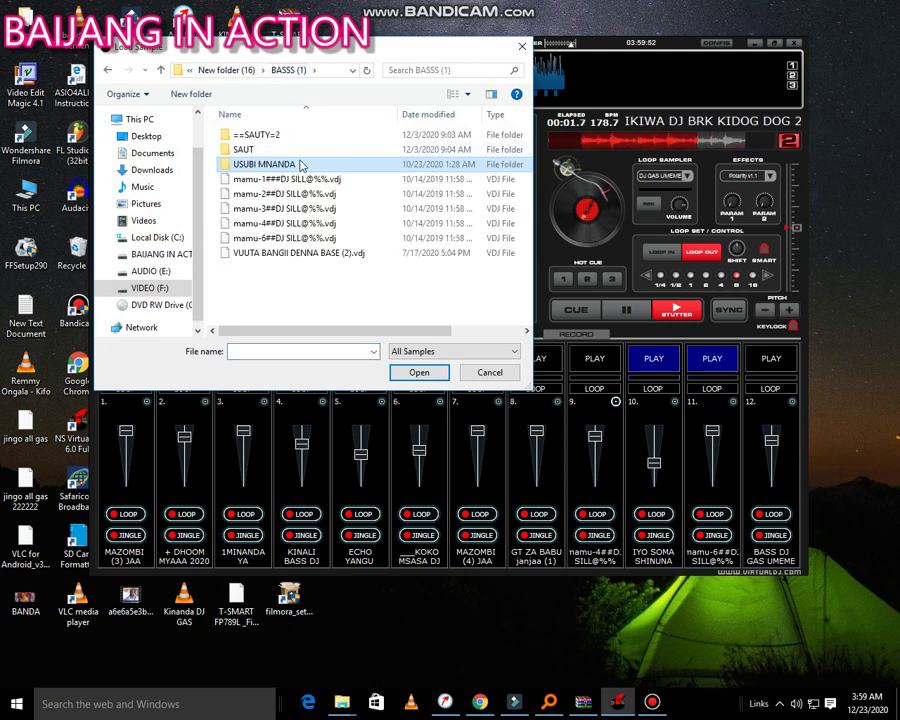
pyautogui.doubleClick(293, 149)
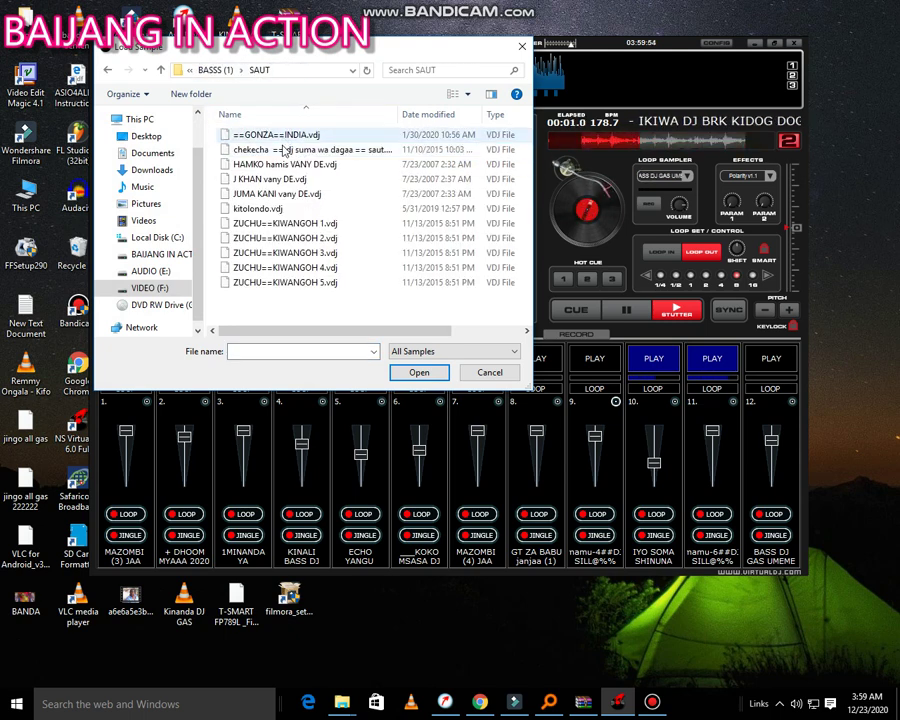
pyautogui.click(213, 70)
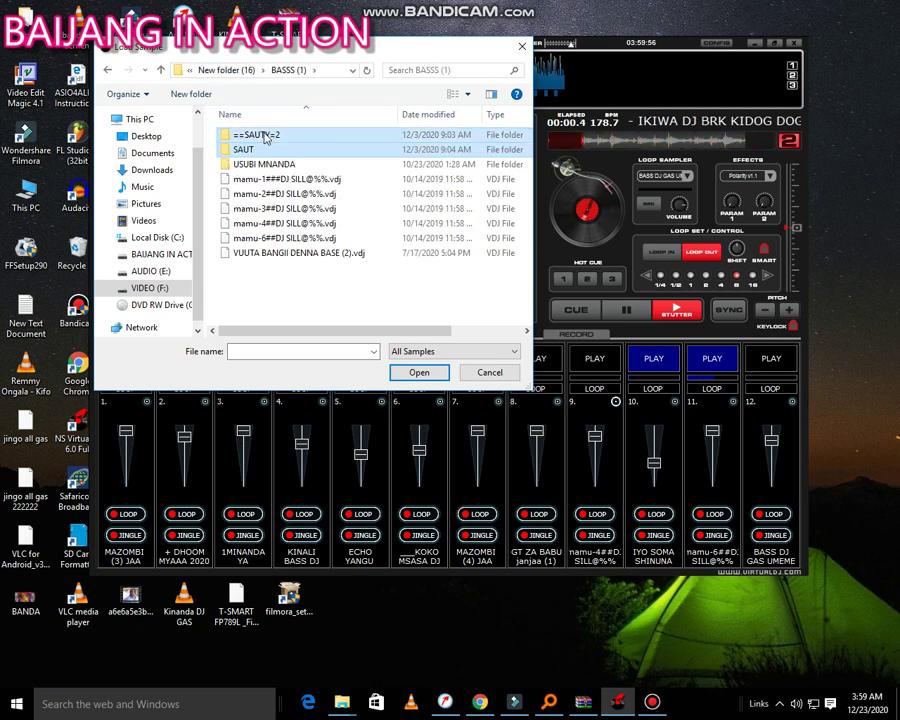
# - Load UNANIJUA 2.vdj from ==SAUTY=2 > vinanda > UNANIJUA into sampler slot 9 and play it
pyautogui.doubleClick(248, 135)
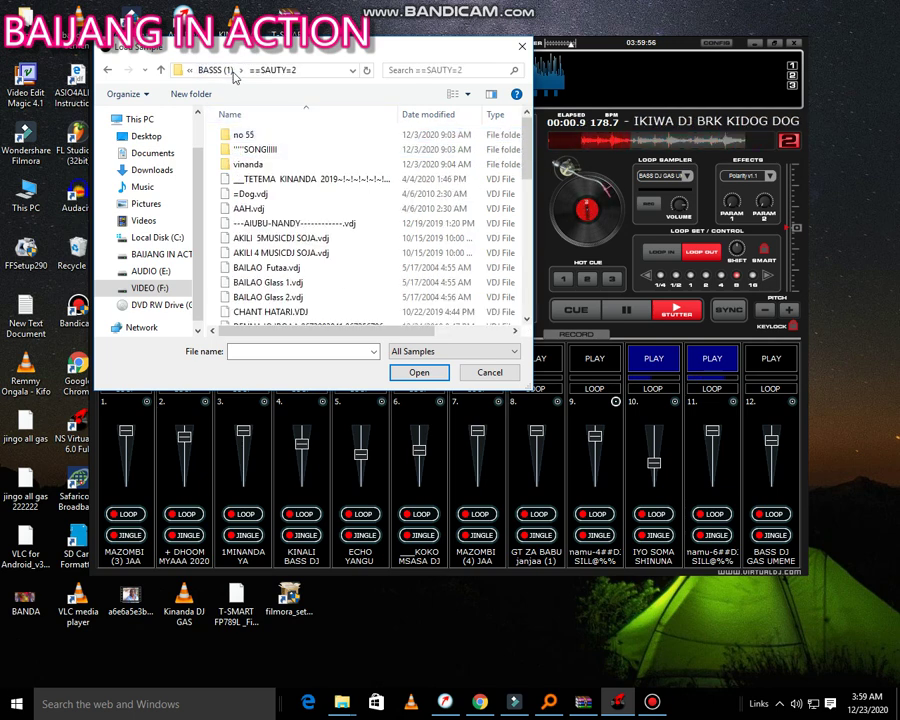
pyautogui.doubleClick(272, 165)
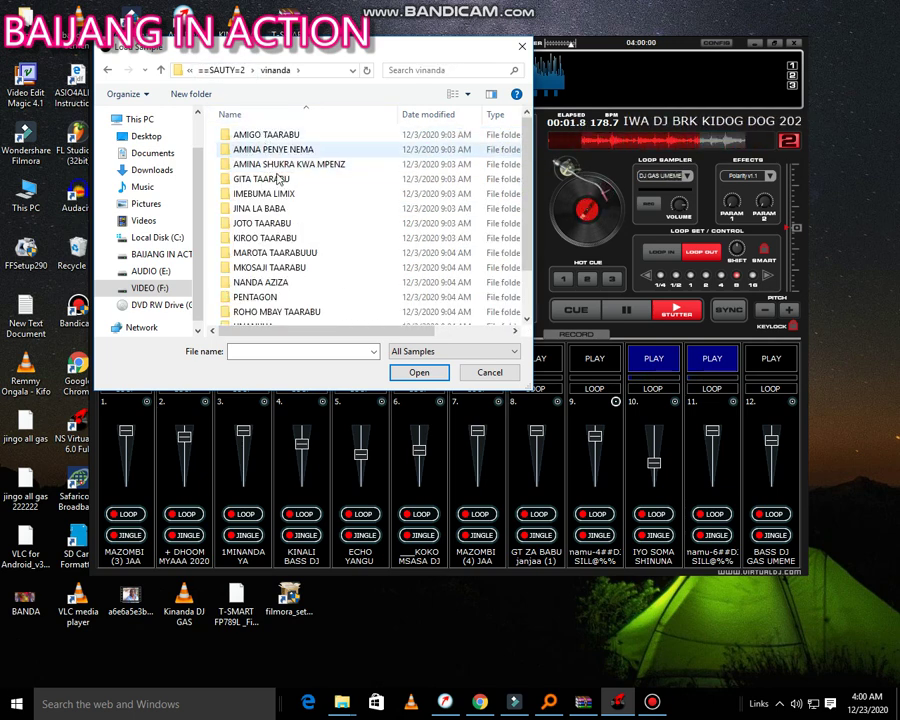
pyautogui.scroll(-2, 280, 200)
pyautogui.doubleClick(290, 273)
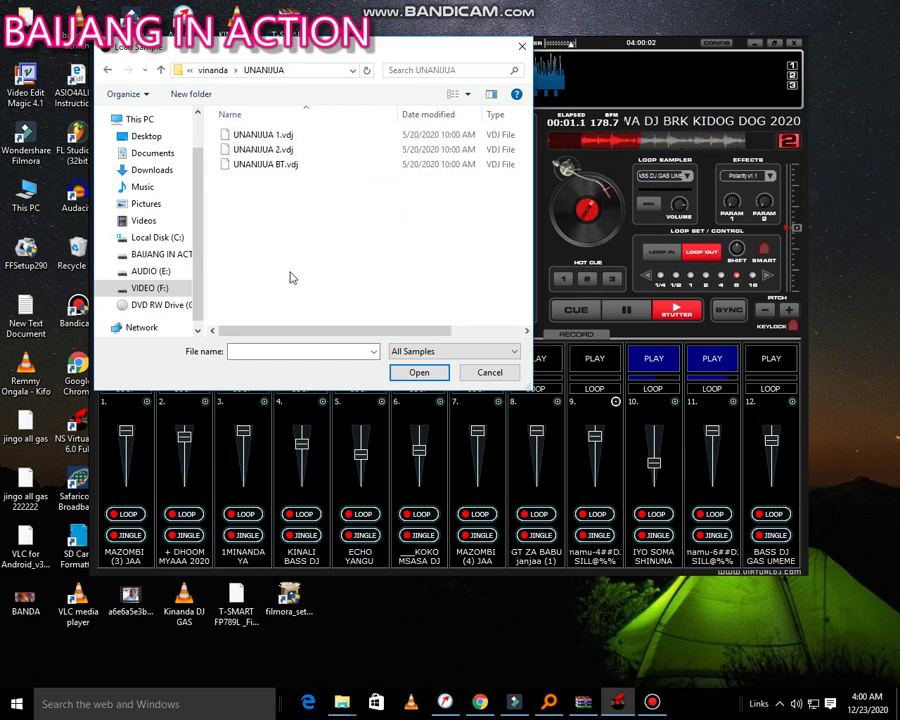
pyautogui.doubleClick(262, 149)
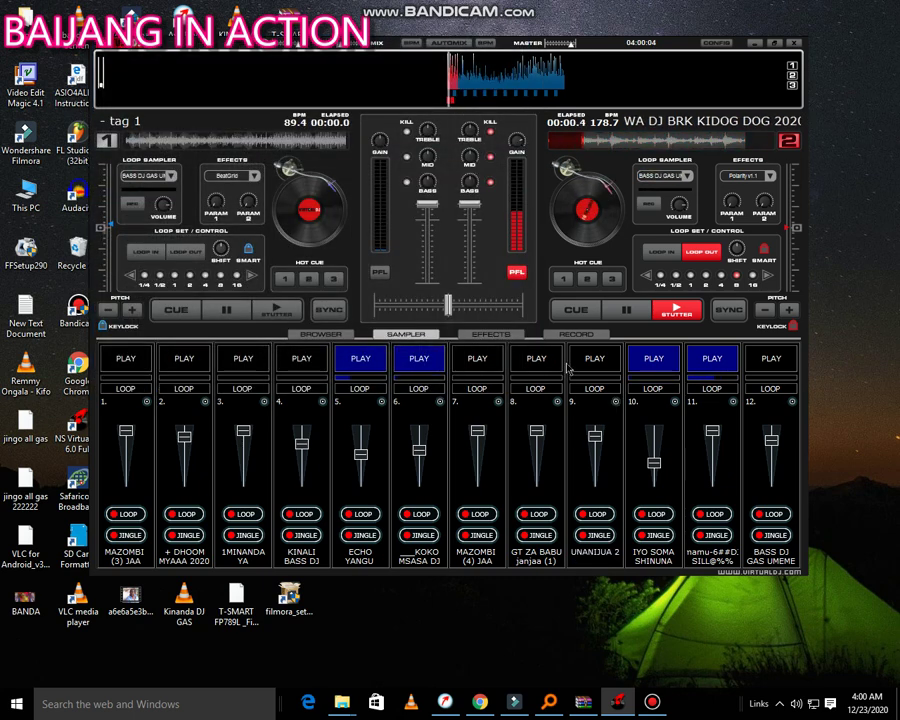
pyautogui.click(594, 362)
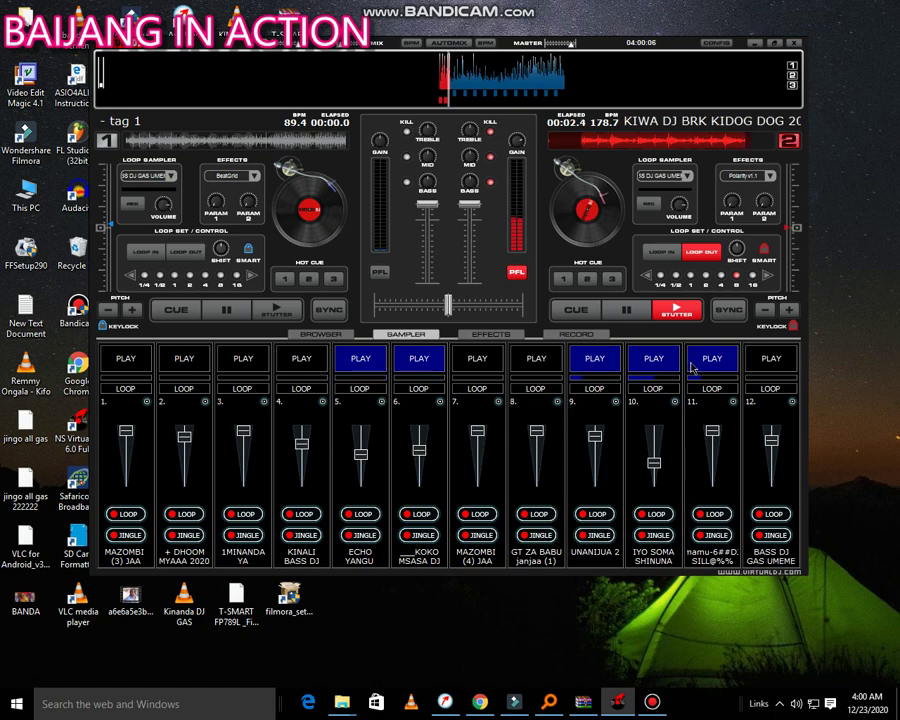
# - Stop sampler slot 11, replace its sample with UNANIJUA 1.vdj and play it
pyautogui.click(700, 363)
pyautogui.click(733, 401)
pyautogui.click(770, 412)
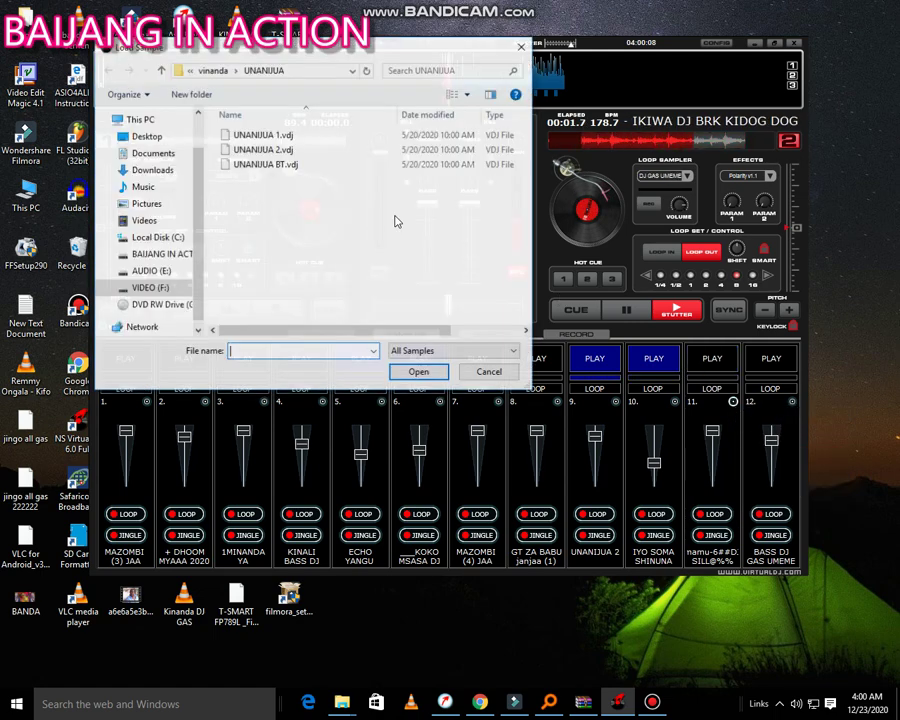
pyautogui.doubleClick(308, 140)
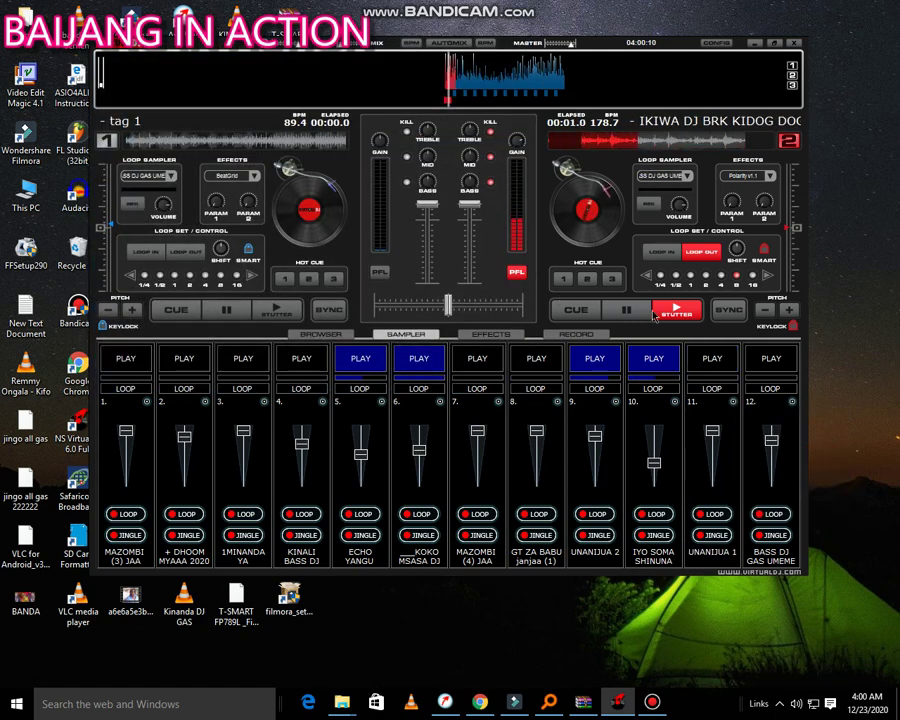
pyautogui.click(716, 361)
# - Stop sampler slot 9, replace its sample with DENNA VILUZIII (2) from the vinanda > VILUZI folder and play it
pyautogui.click(596, 352)
pyautogui.click(615, 401)
pyautogui.click(648, 410)
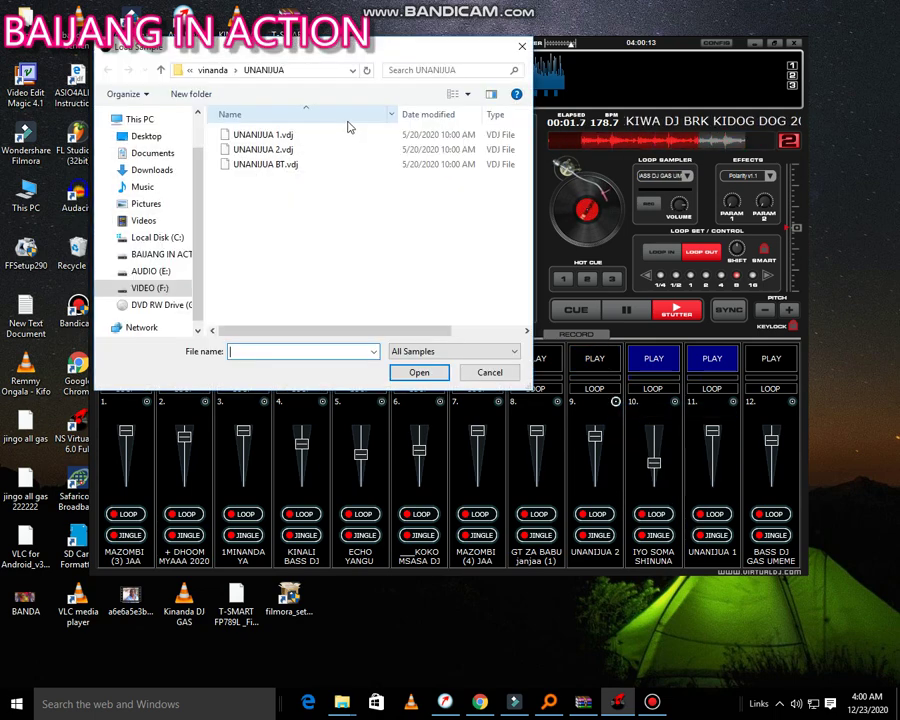
pyautogui.click(216, 70)
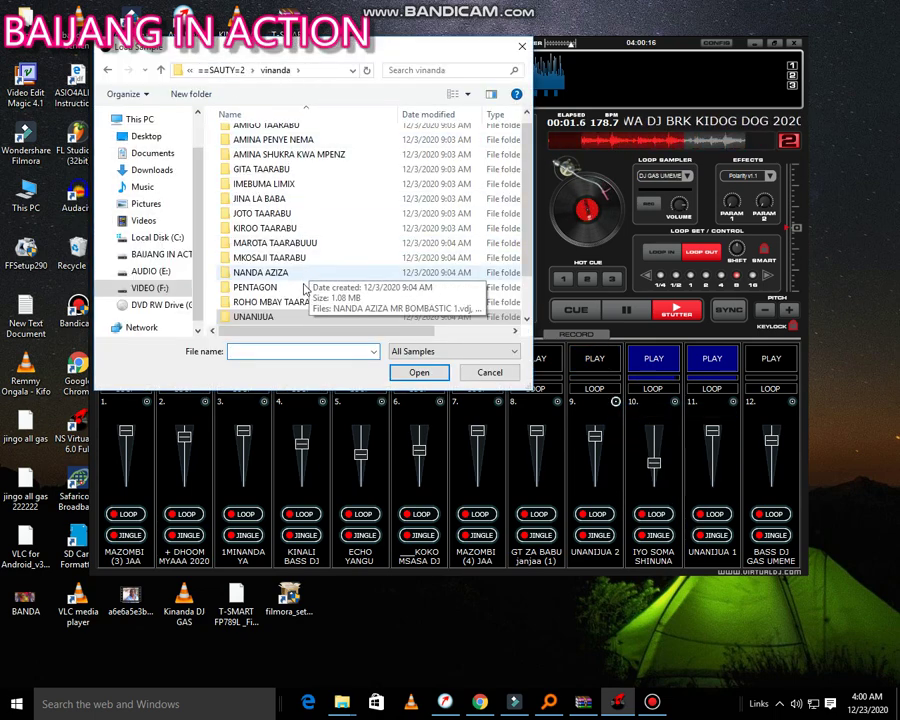
pyautogui.scroll(-2, 306, 313)
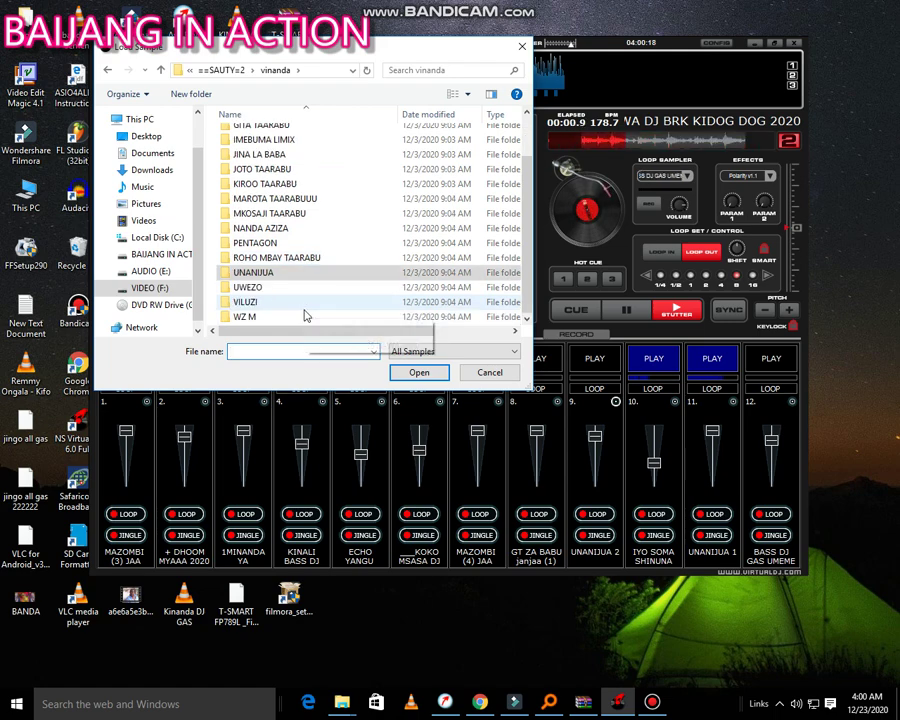
pyautogui.doubleClick(306, 314)
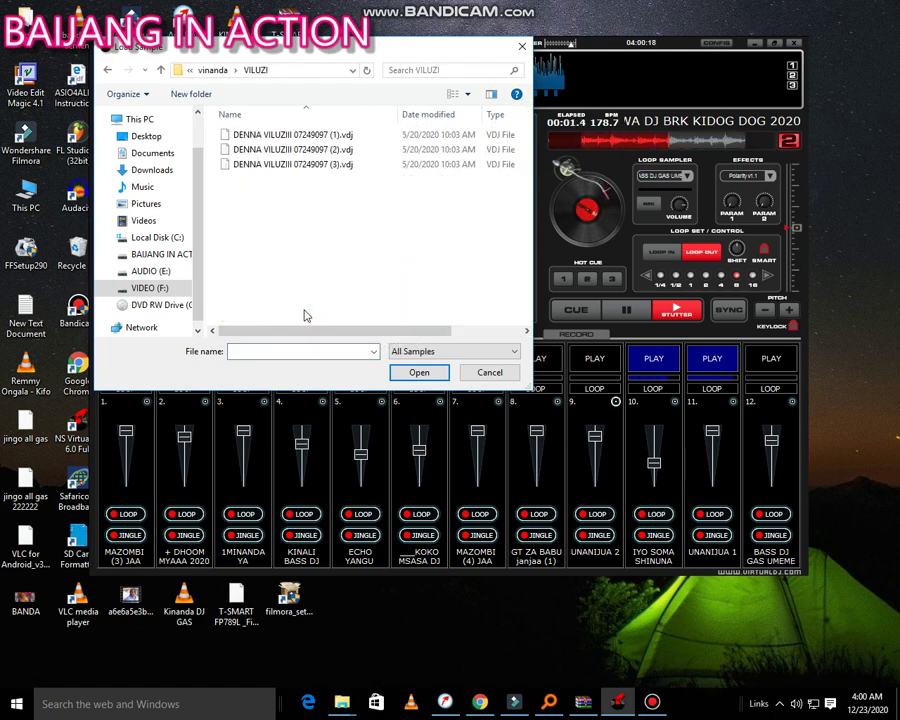
pyautogui.doubleClick(272, 150)
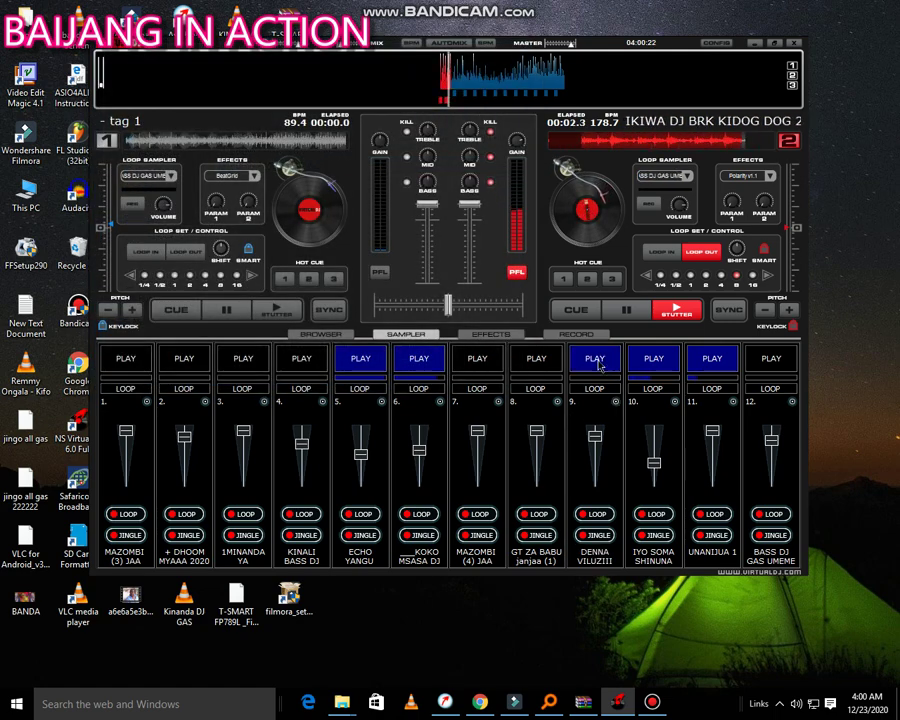
# - Stop sampler slot 11, load the DENNA VILUZIII (2) sample into it and play it
pyautogui.click(699, 362)
pyautogui.click(733, 402)
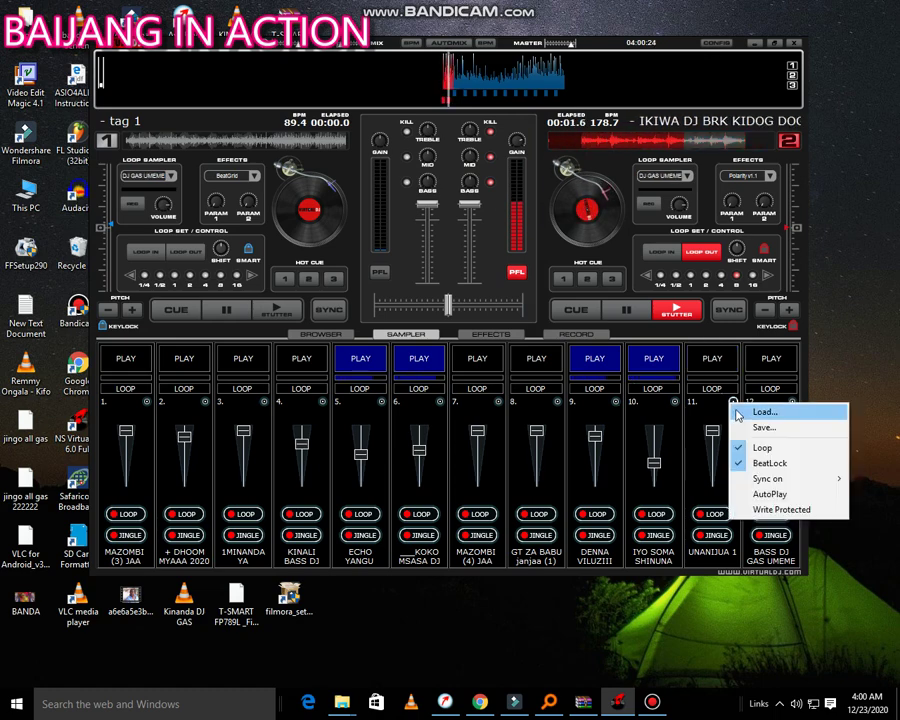
pyautogui.click(760, 410)
pyautogui.doubleClick(372, 152)
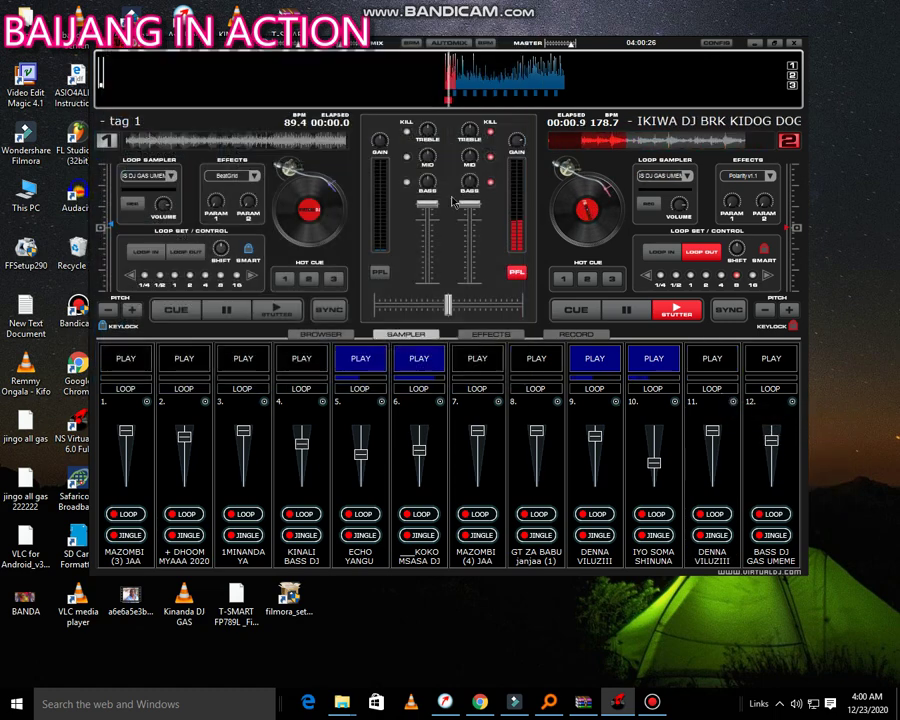
# - Stop sampler slot 9, replace its sample with DENNA VILUZIII (1) from the VILUZI folder and play it
pyautogui.click(587, 358)
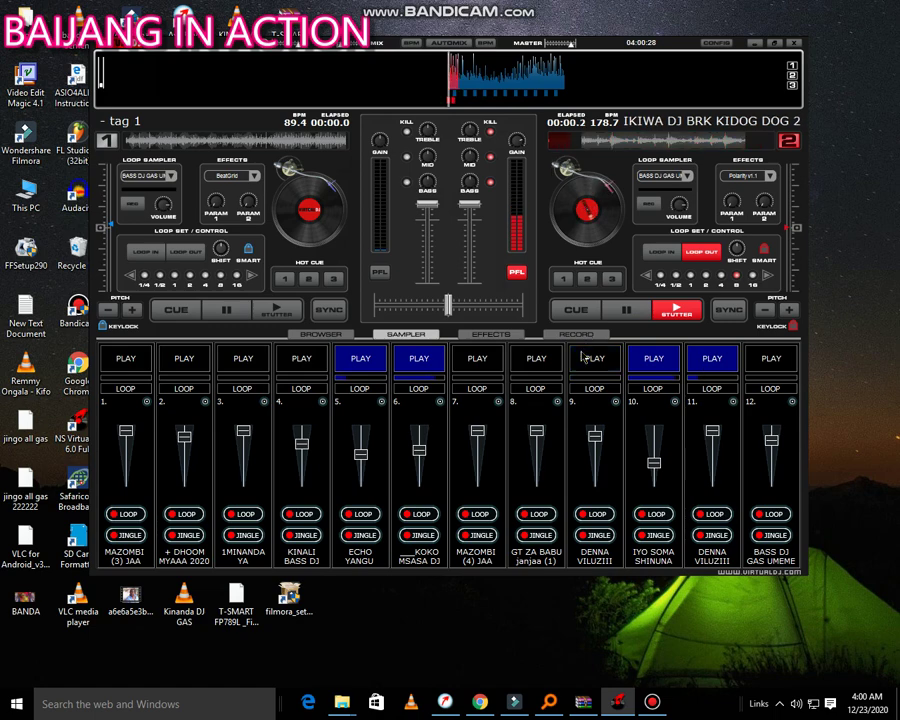
pyautogui.click(615, 401)
pyautogui.click(642, 409)
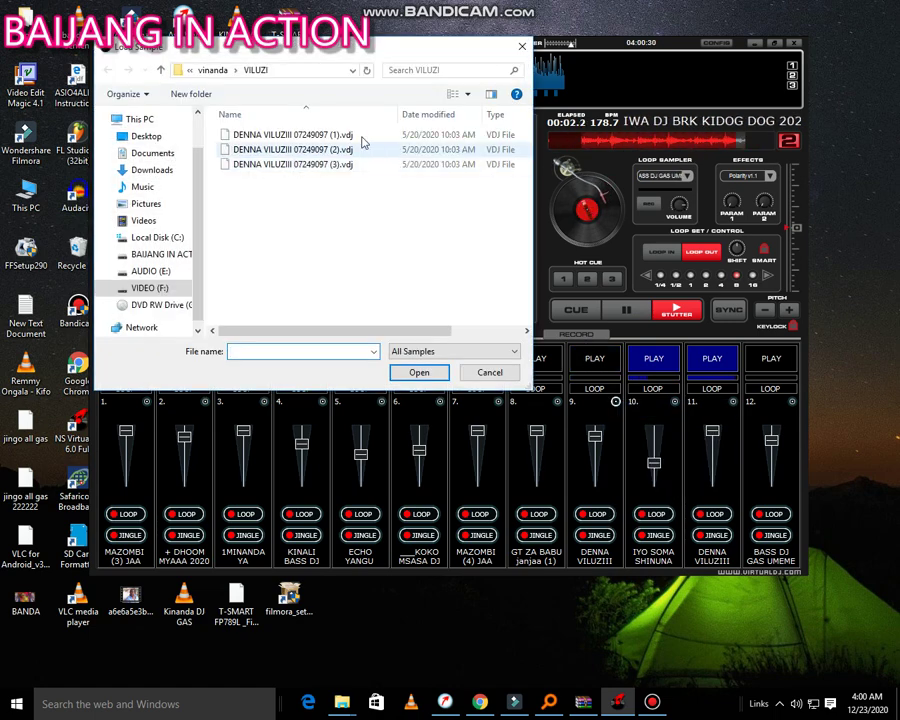
pyautogui.click(361, 140)
pyautogui.doubleClick(361, 140)
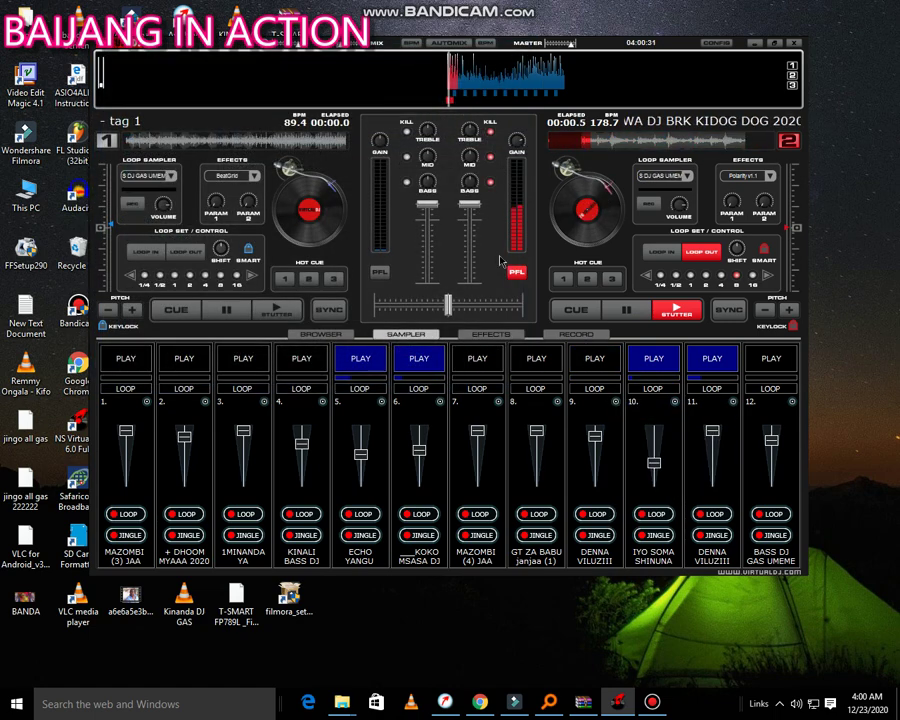
pyautogui.click(597, 359)
# - Swap the running loops by stopping sampler slots 11 and 9 and starting slots 12 and 3
pyautogui.click(714, 359)
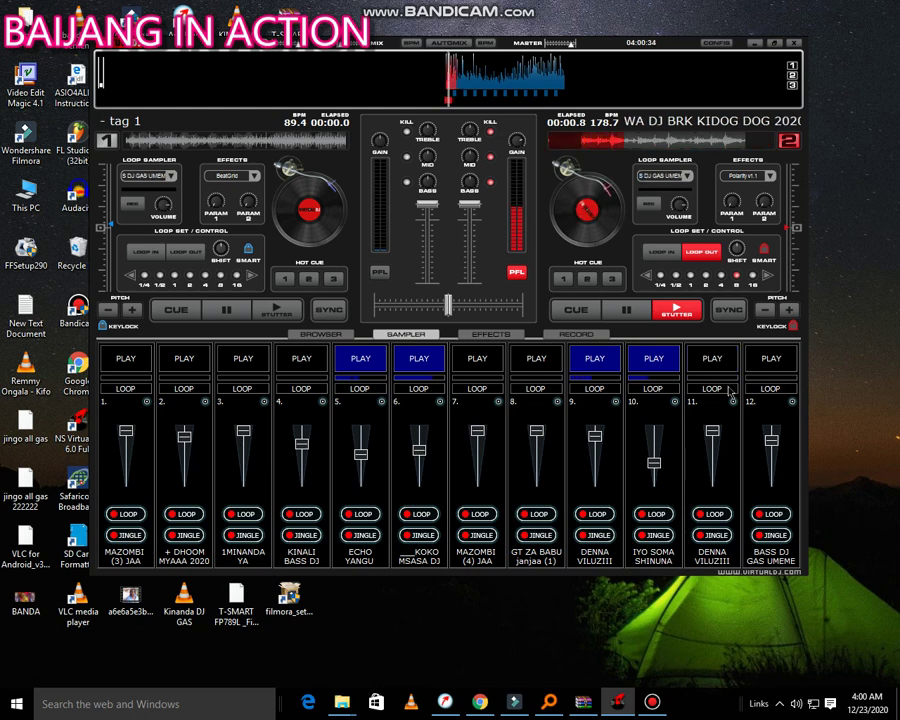
pyautogui.click(771, 358)
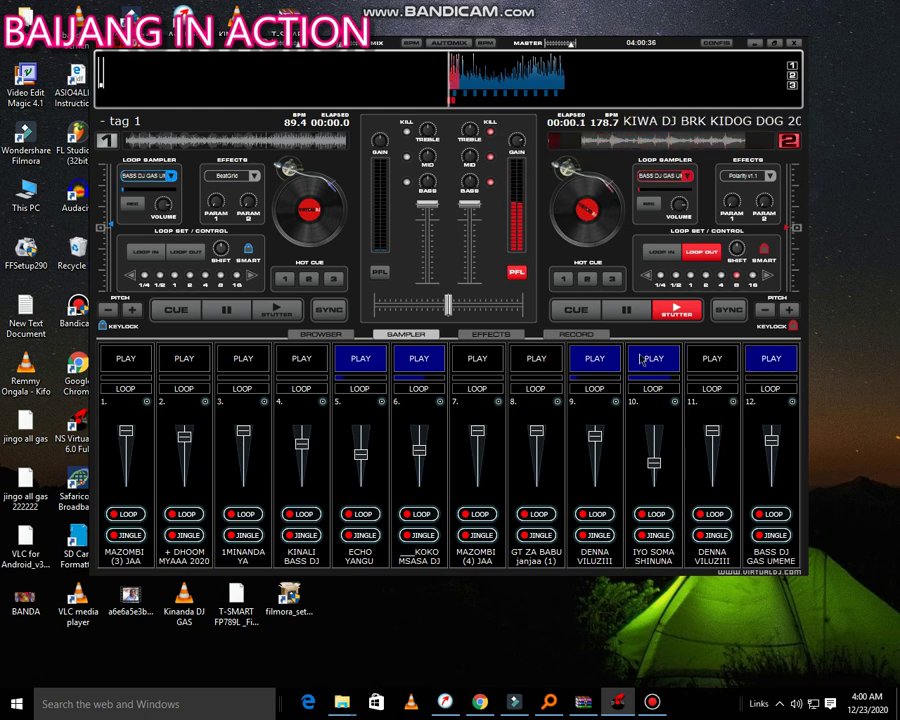
pyautogui.click(594, 360)
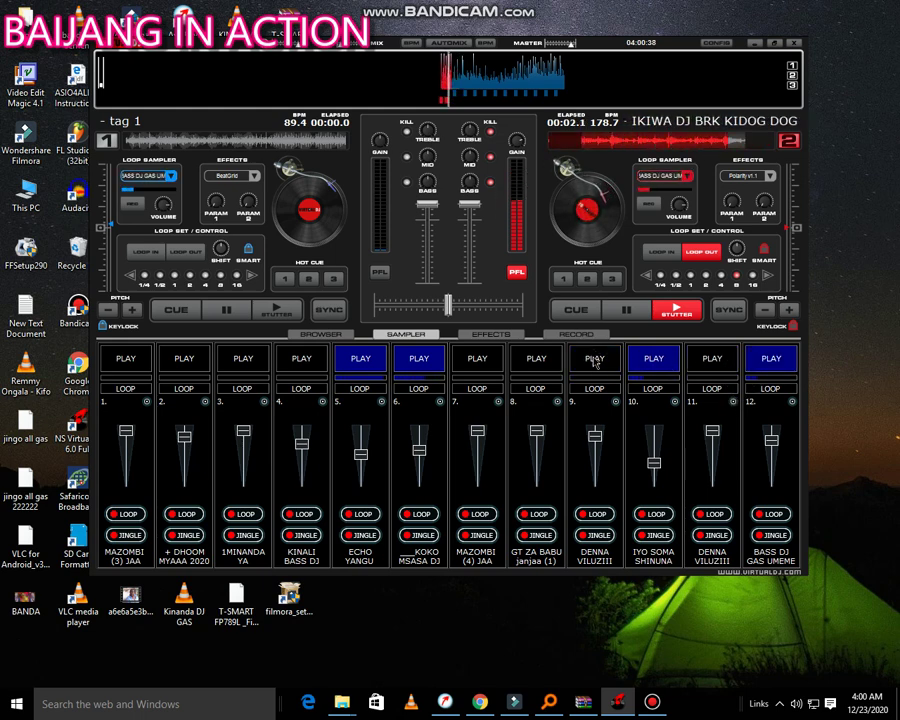
pyautogui.press('3')
# - Load AmiGO SOLO LuP.vdj from vinanda > AMIGO TAARABU into sampler slot 9 and play it
pyautogui.click(626, 402)
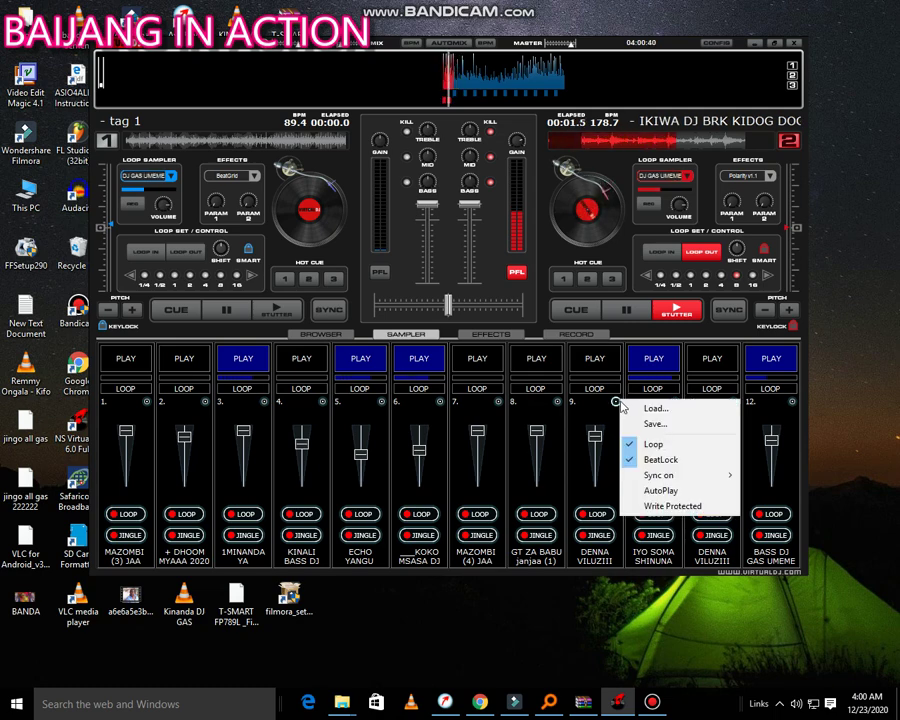
pyautogui.click(640, 408)
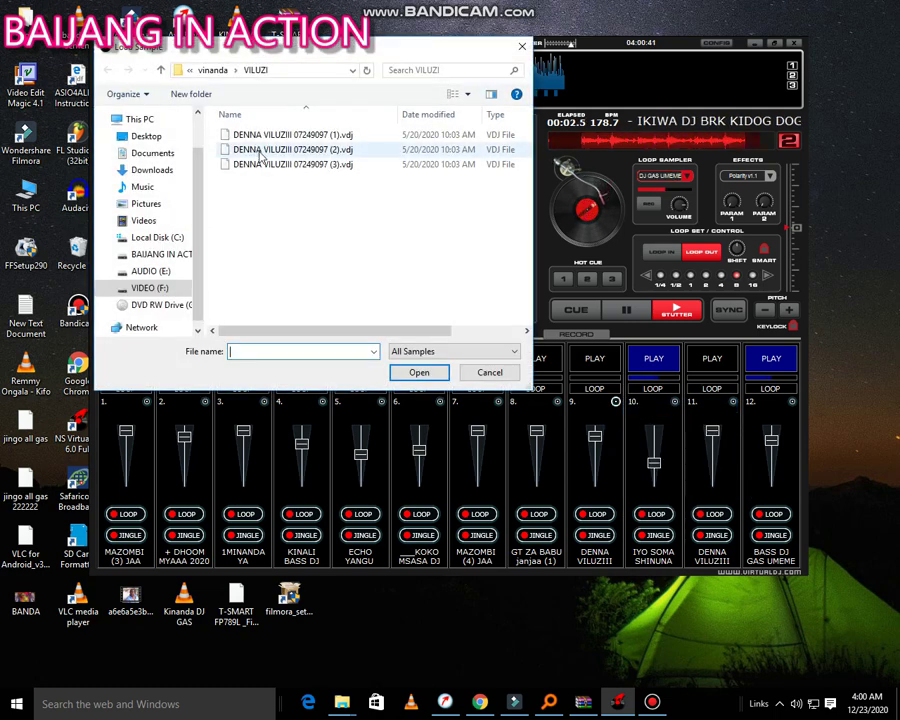
pyautogui.click(212, 70)
pyautogui.doubleClick(266, 135)
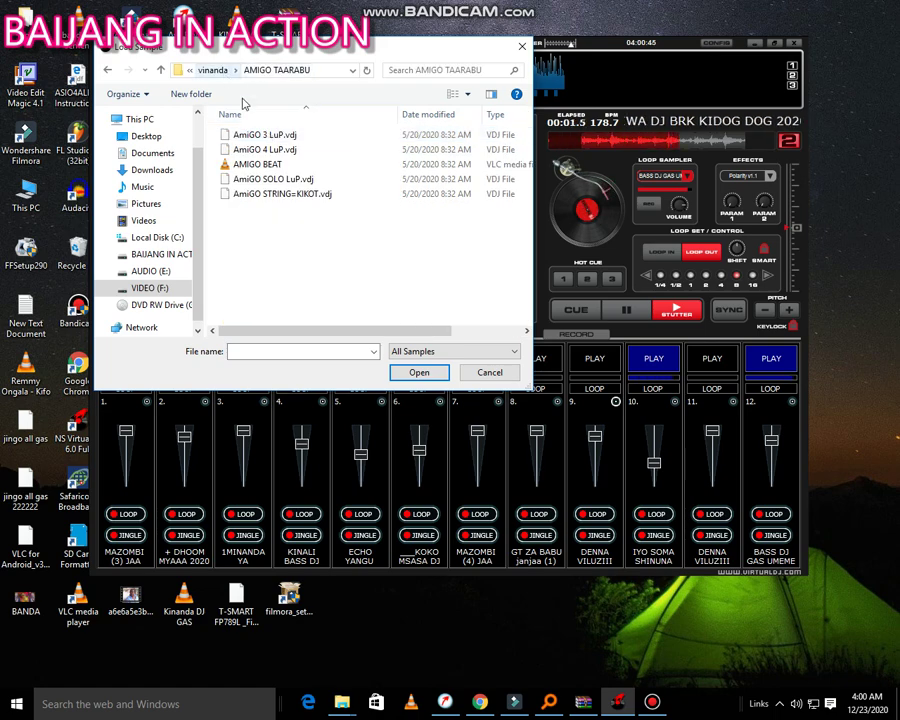
pyautogui.click(310, 196)
pyautogui.click(300, 179)
pyautogui.click(419, 372)
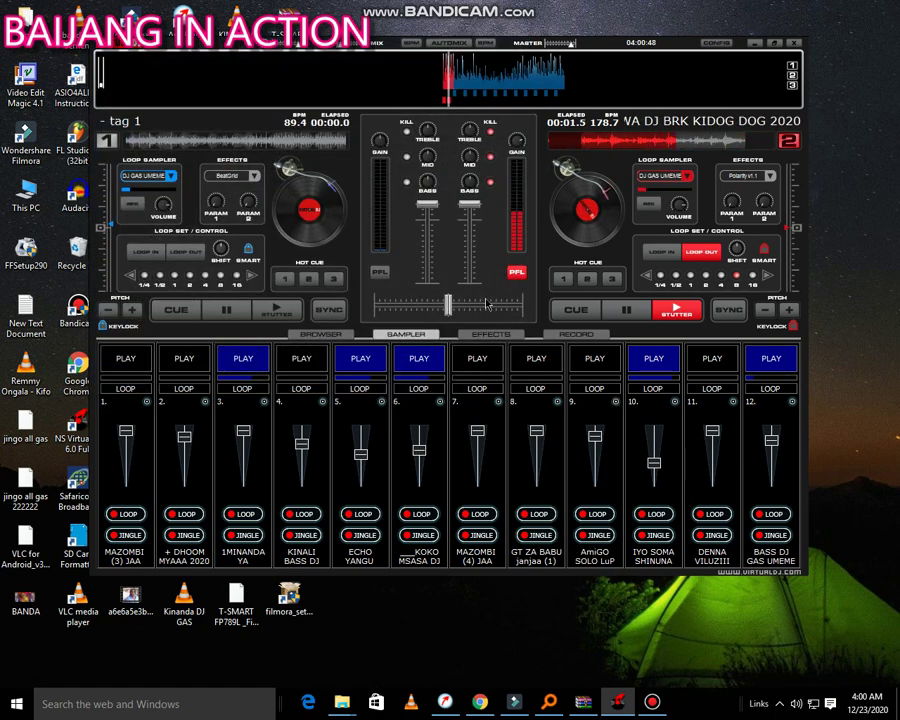
pyautogui.click(597, 368)
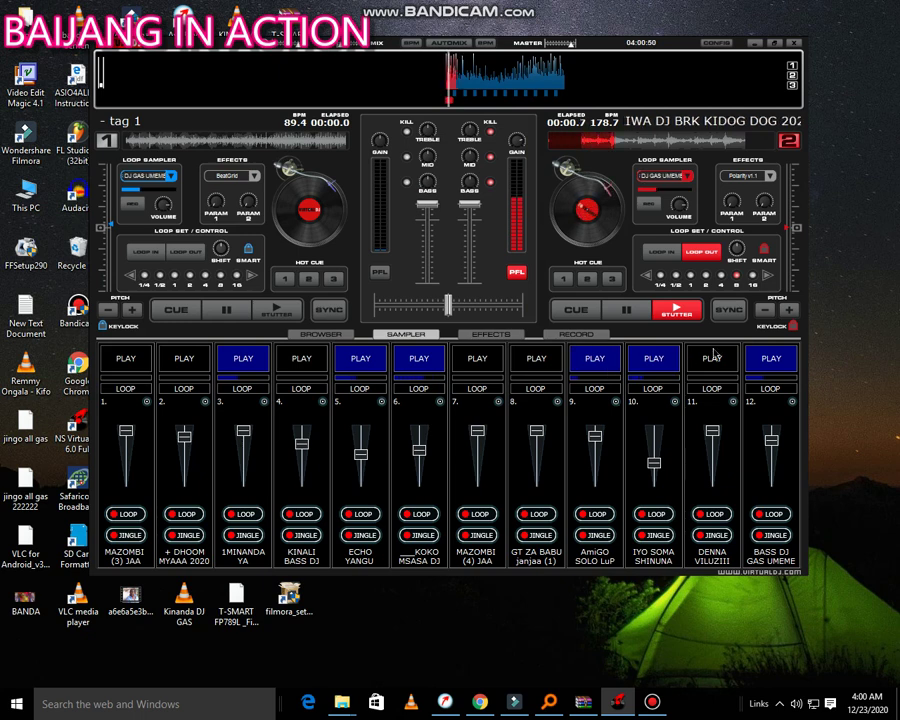
# - Stop sampler slot 12, then load AMINA PENYE NEEMA 9.vdj from the AMINA PENYE NEMA folder into slot 11 and play it
pyautogui.click(770, 358)
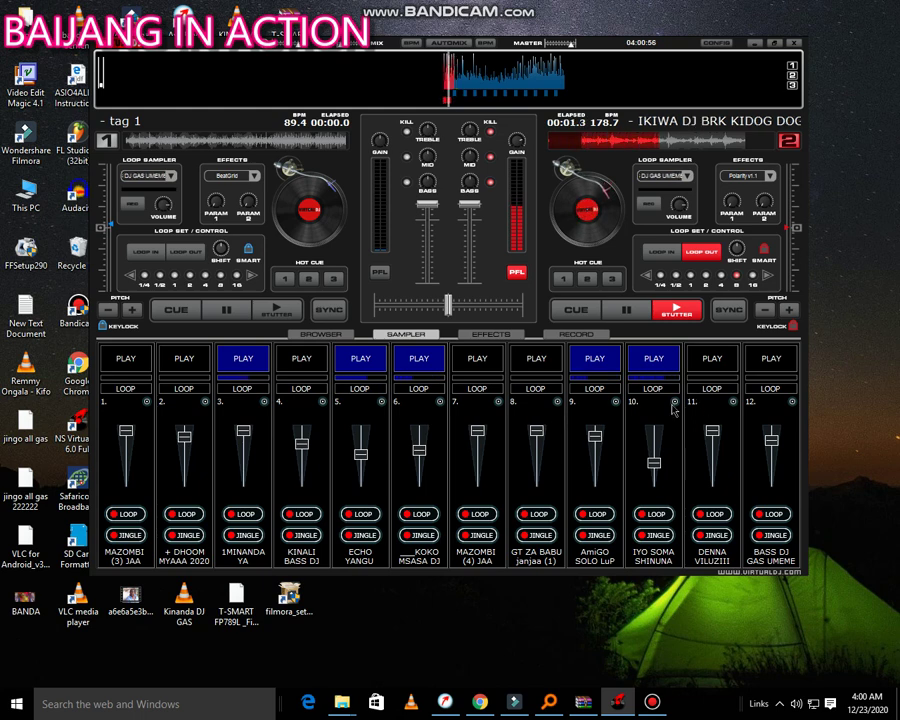
pyautogui.click(792, 401)
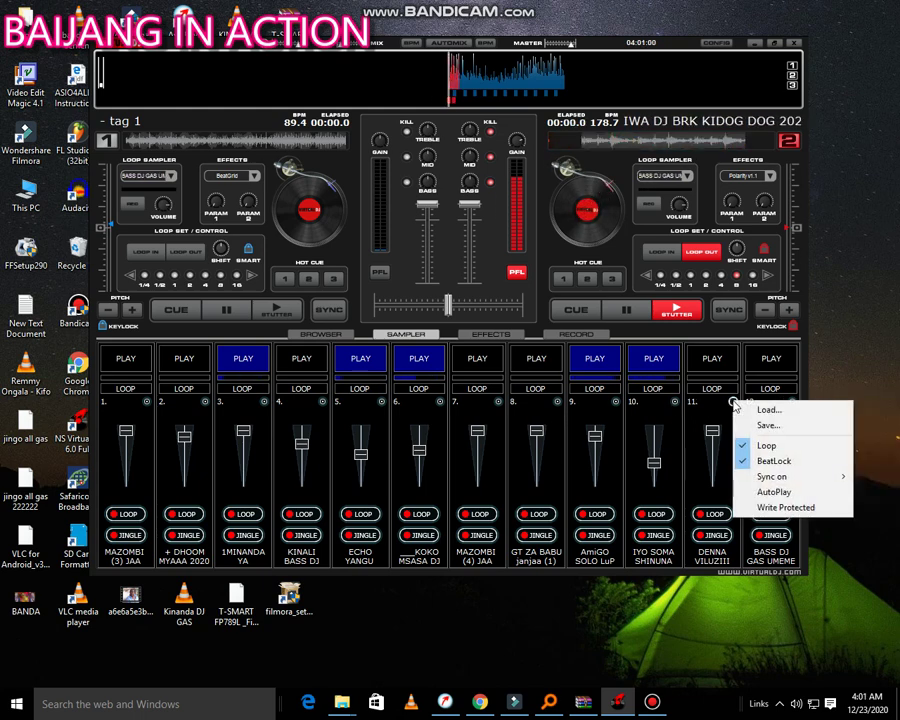
pyautogui.click(812, 407)
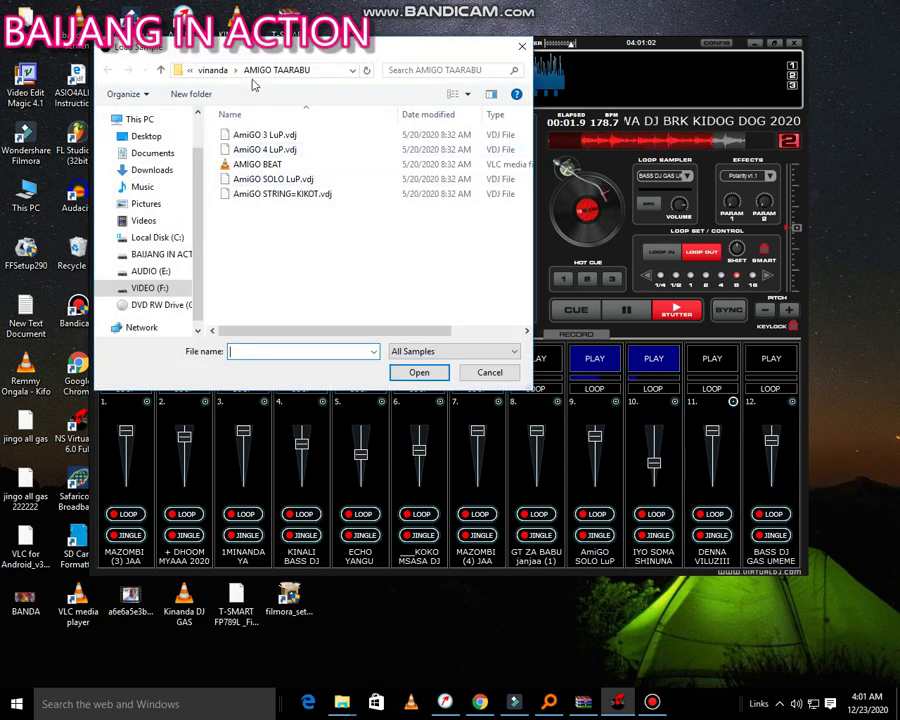
pyautogui.click(214, 71)
pyautogui.doubleClick(271, 150)
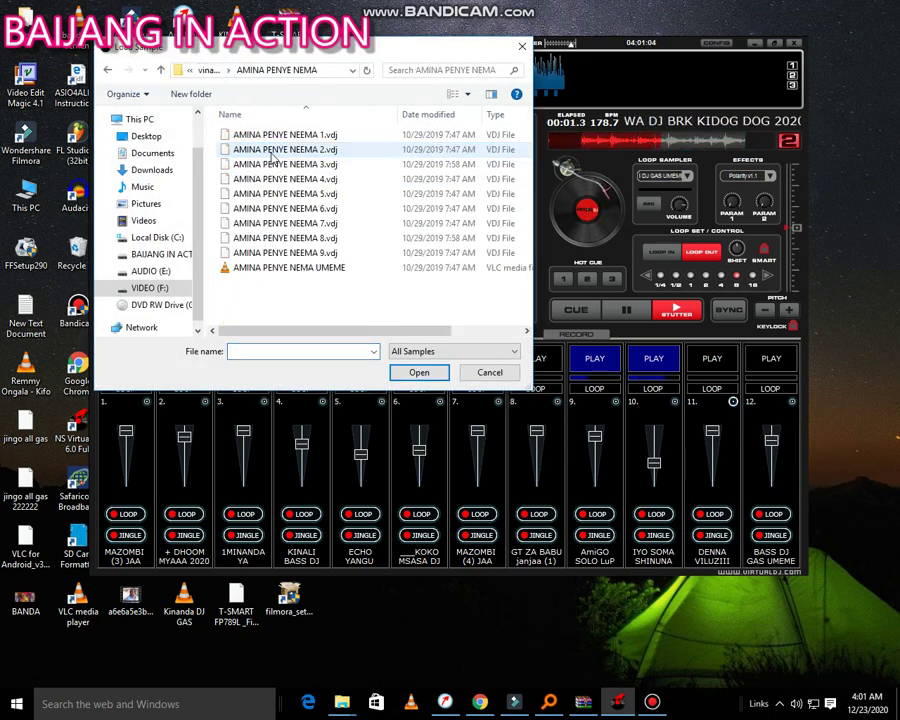
pyautogui.doubleClick(331, 252)
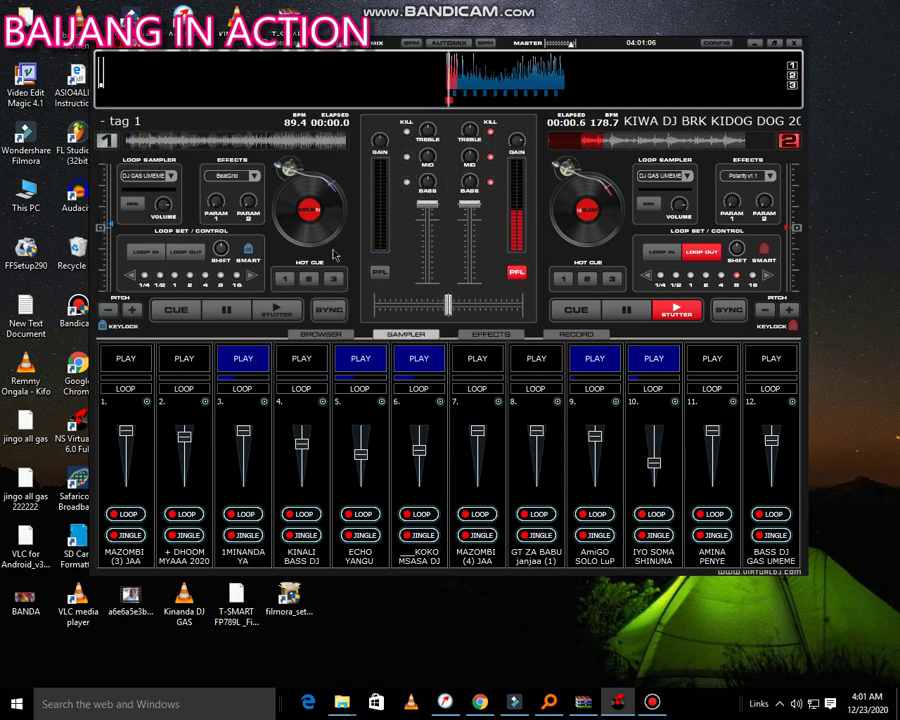
# - Stop sampler slots 9 and 3, load AMINA SHUKRAN VINANDA (8).vdj from the AMINA SHUKRA KWA MPENZ folder into slot 9 and play it
pyautogui.click(588, 358)
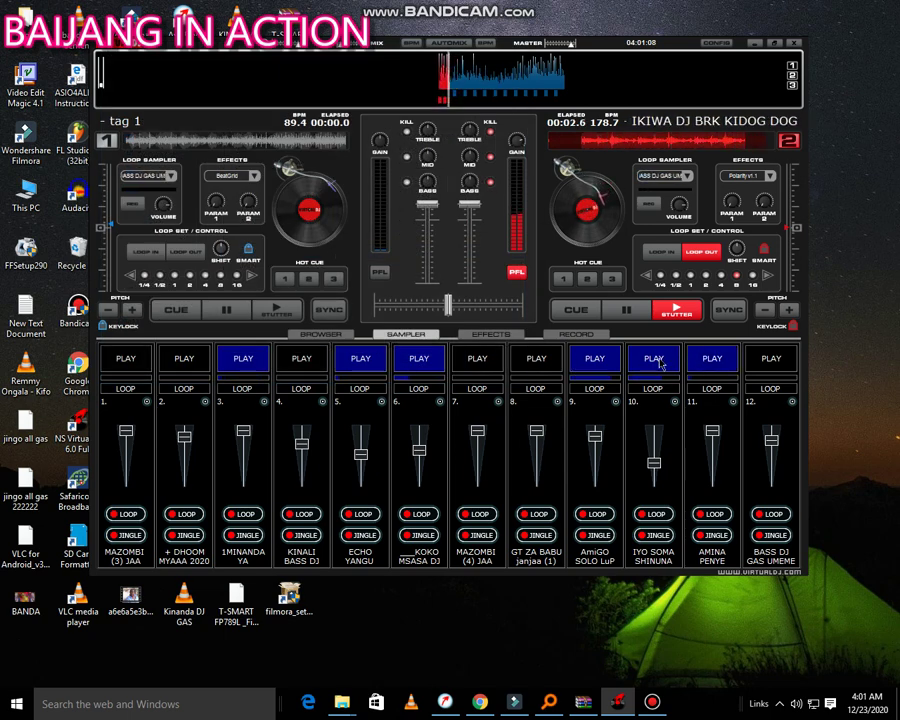
pyautogui.click(615, 401)
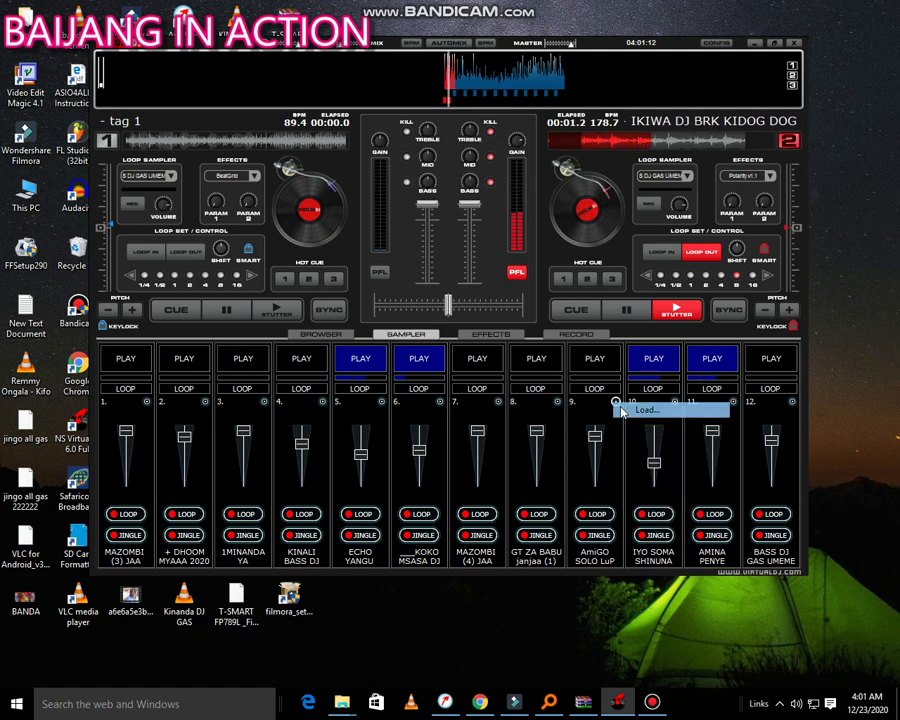
pyautogui.click(622, 411)
pyautogui.click(161, 69)
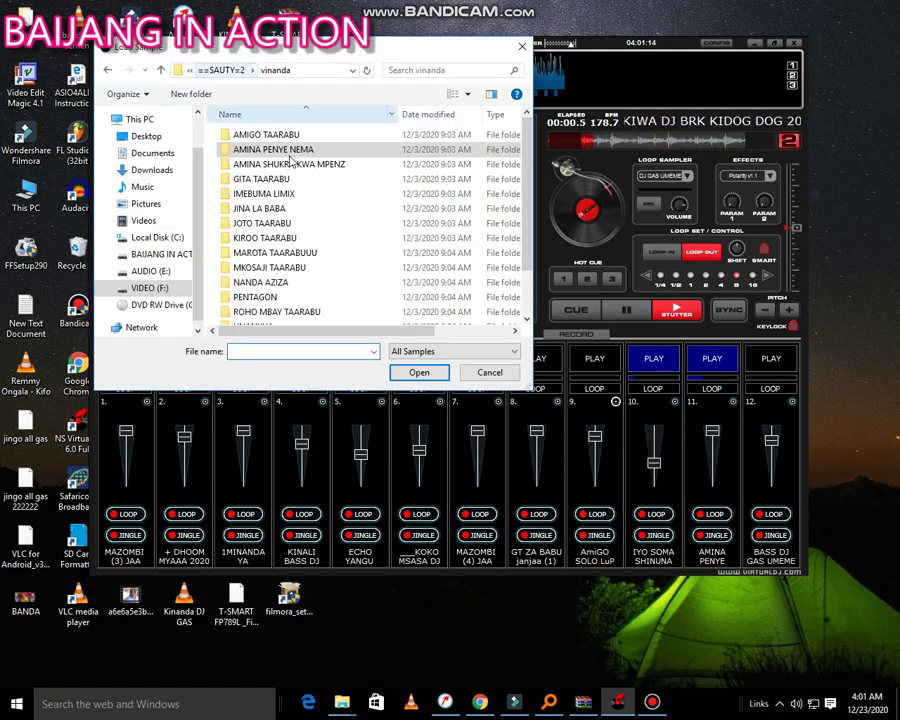
pyautogui.doubleClick(291, 164)
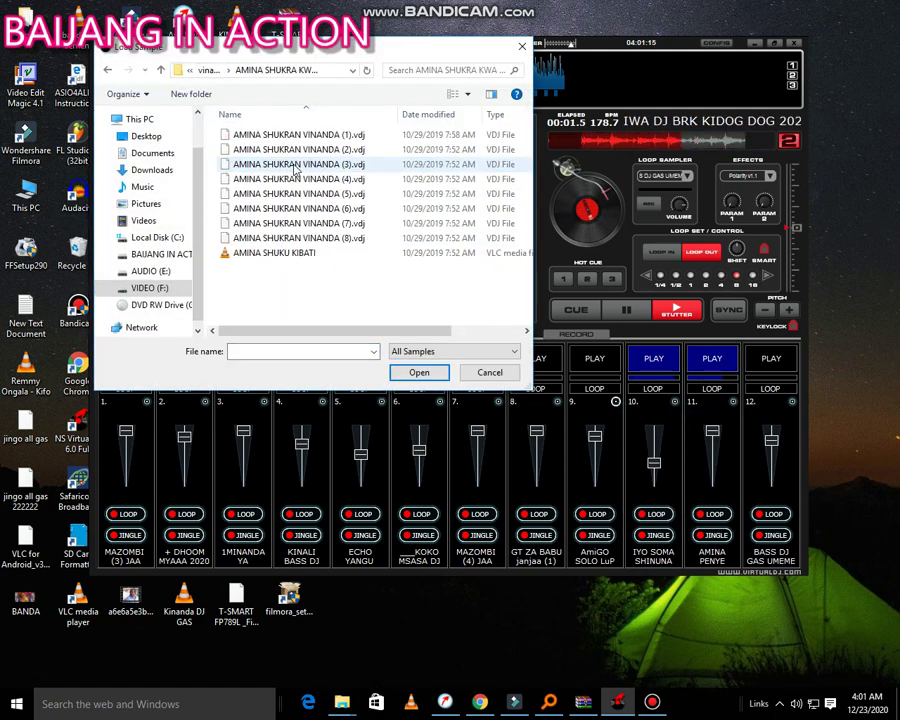
pyautogui.doubleClick(301, 237)
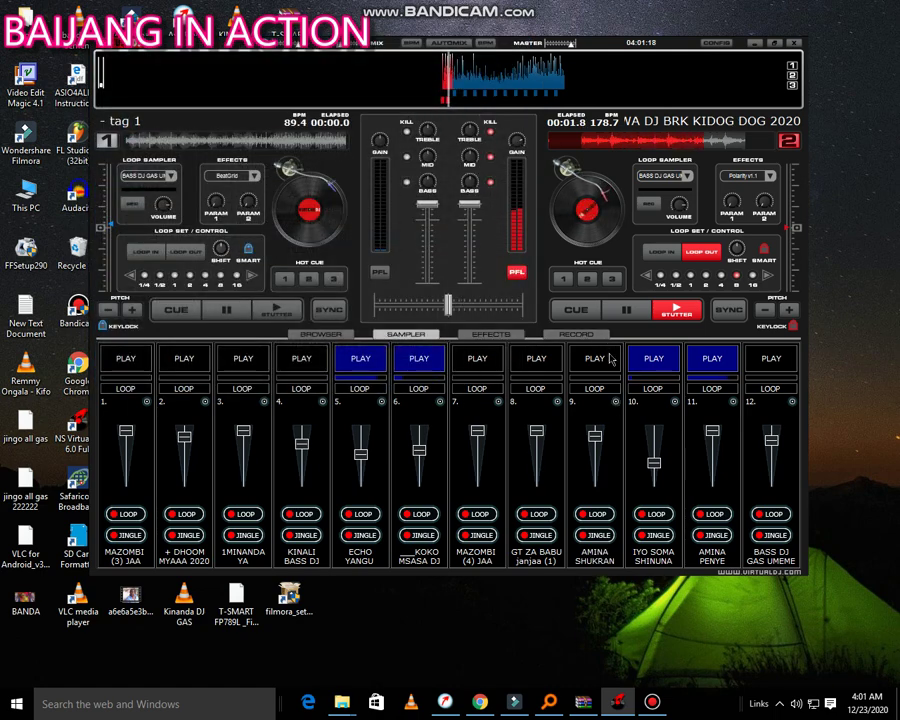
pyautogui.click(608, 358)
# - Stop sampler slot 11, replace its sample with IMEBUMA RMK (7).vdj from vinanda > IMEBUMA LIMIX and play it
pyautogui.click(712, 358)
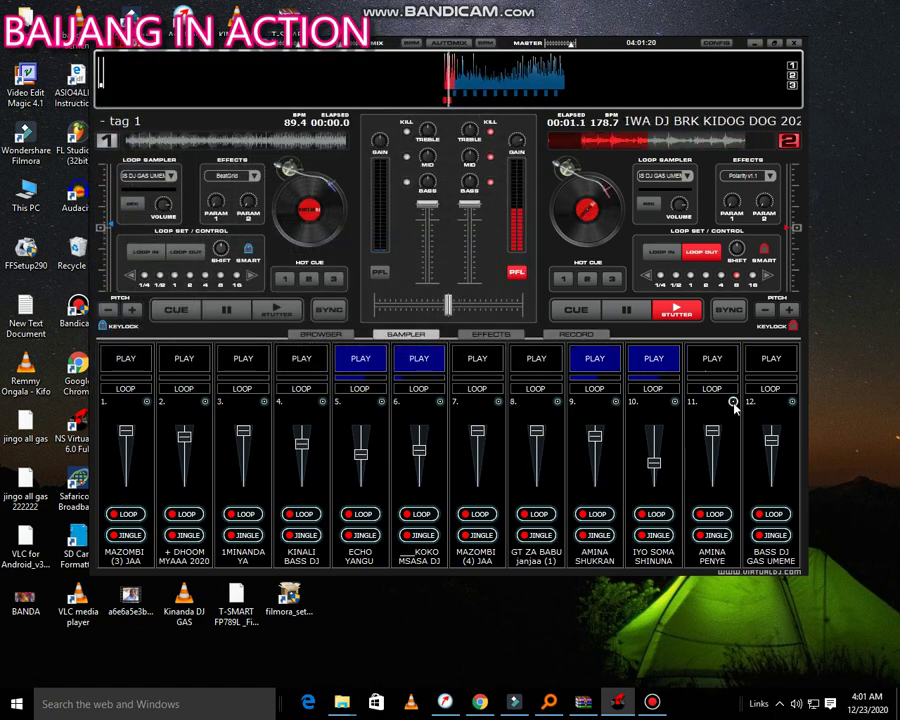
pyautogui.click(733, 402)
pyautogui.click(775, 409)
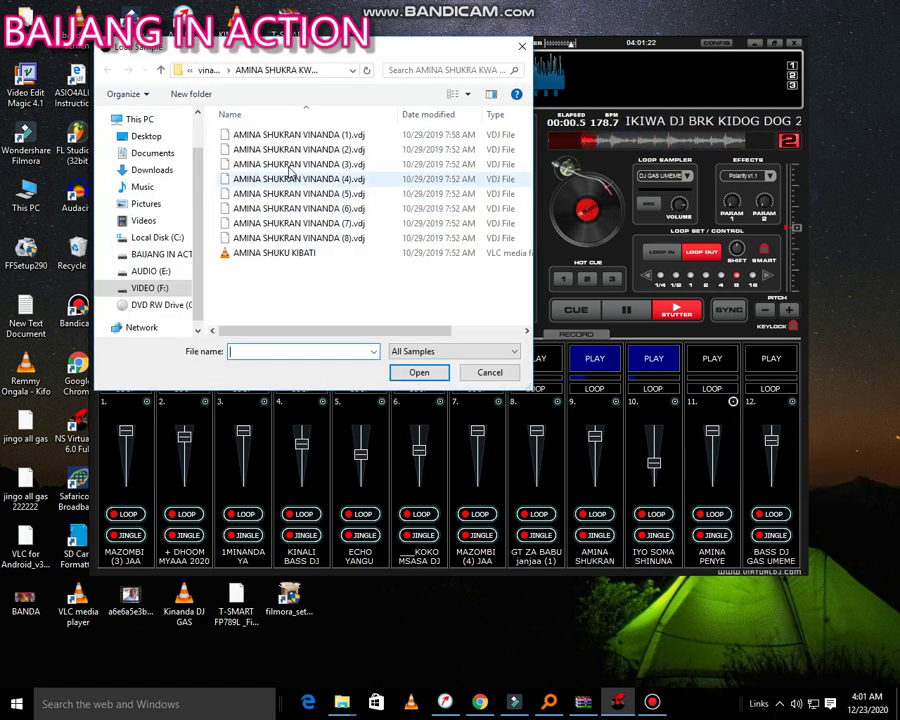
pyautogui.click(208, 71)
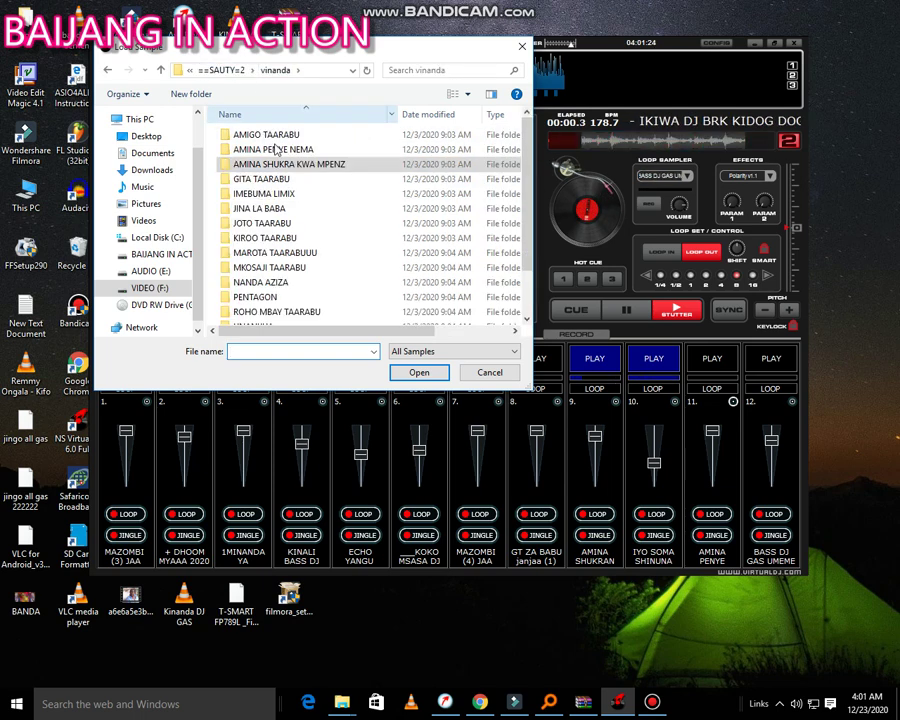
pyautogui.doubleClick(296, 193)
pyautogui.doubleClick(262, 223)
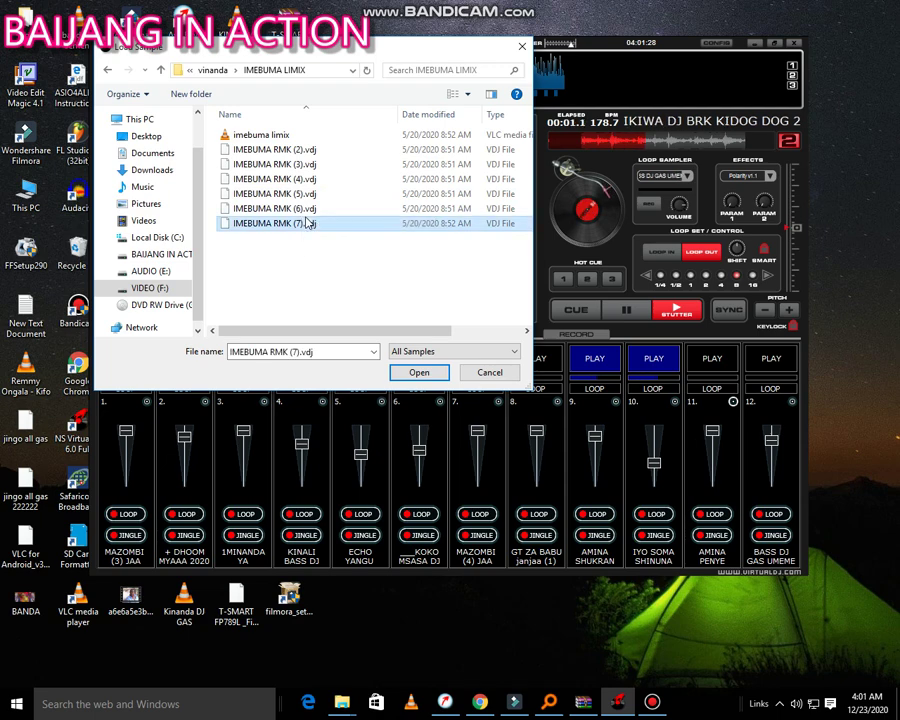
pyautogui.click(710, 358)
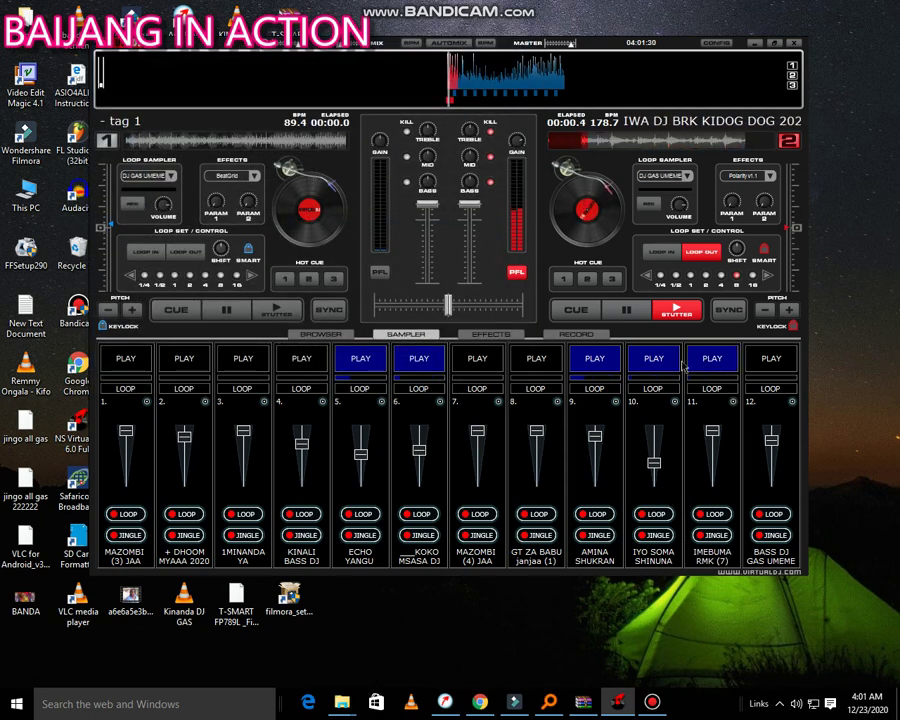
# - Stop sampler slot 9 and replace its sample with IMEBUMA RMK (6).vdj from the IMEBUMA LIMIX folder
pyautogui.click(596, 358)
pyautogui.click(616, 402)
pyautogui.click(652, 412)
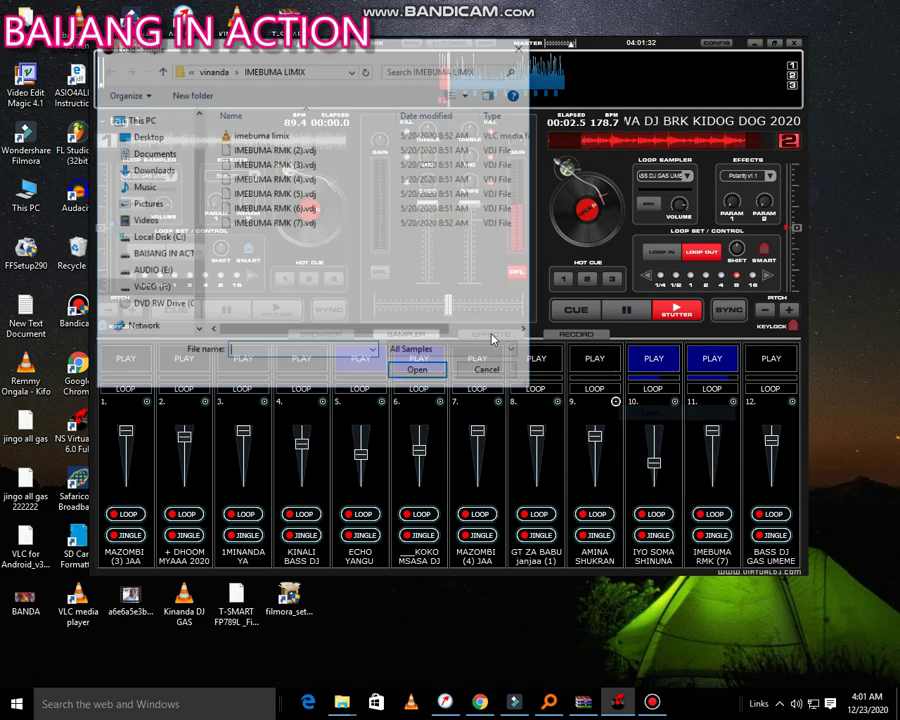
pyautogui.doubleClick(316, 208)
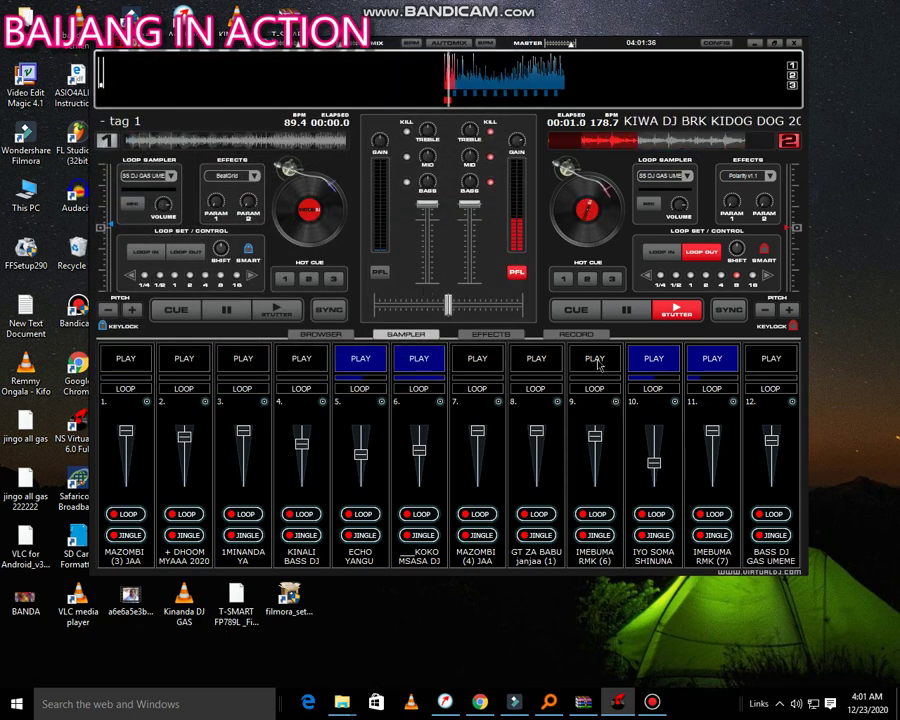
# - Cut sampler slot 10 and bring it back in, and play slot 12 for a short burst before stopping it
pyautogui.click(670, 368)
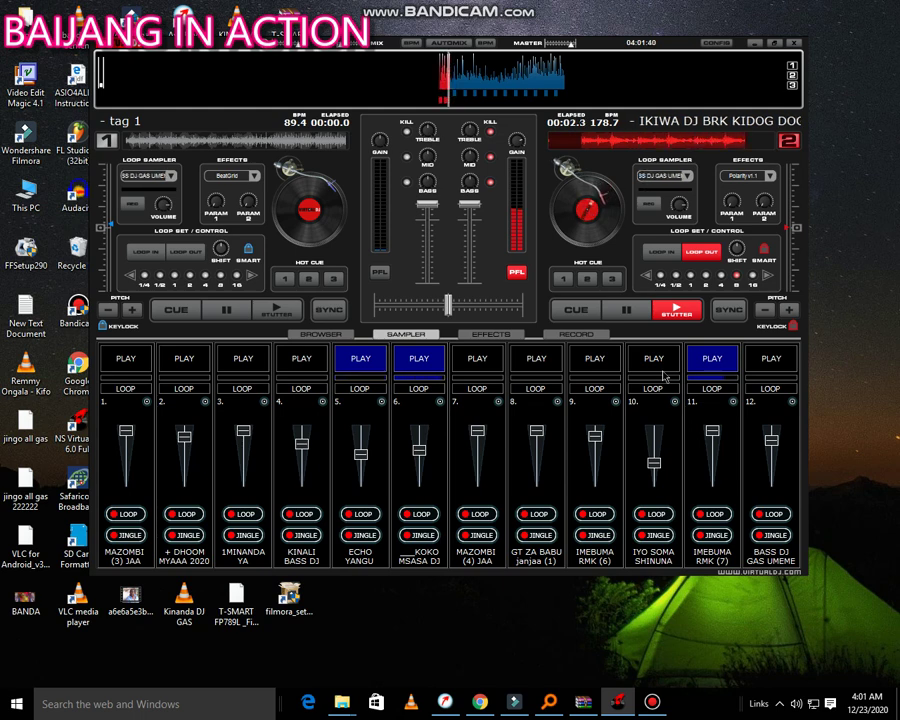
pyautogui.click(665, 374)
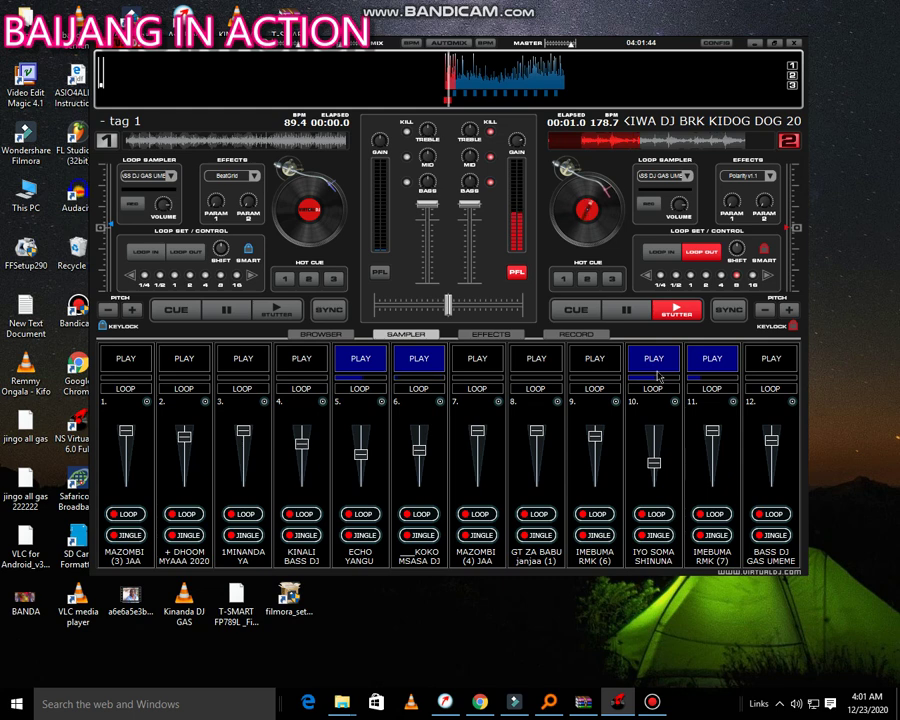
pyautogui.click(757, 369)
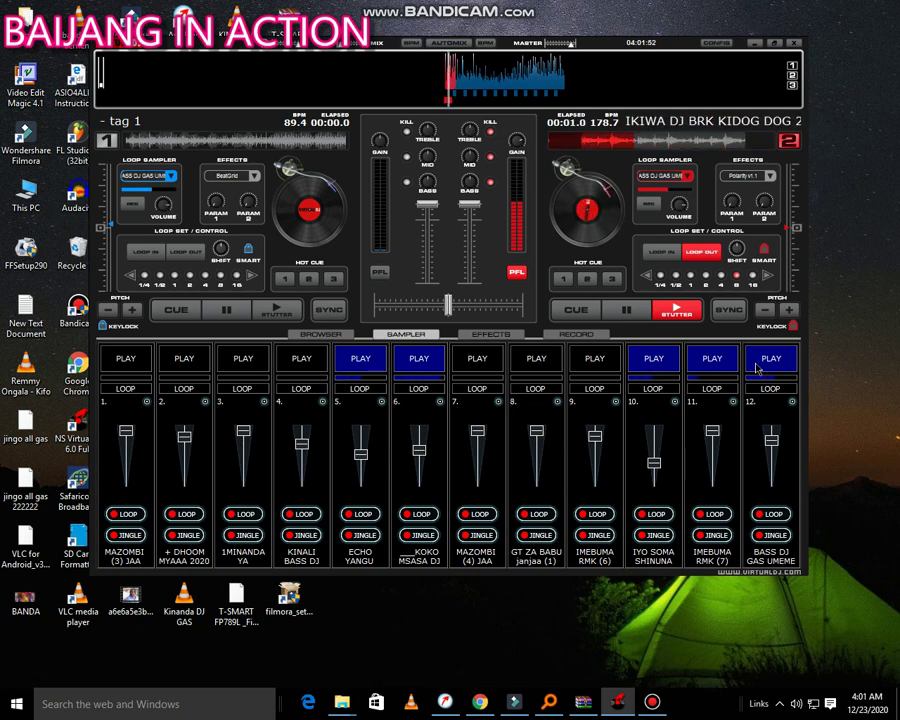
pyautogui.click(757, 369)
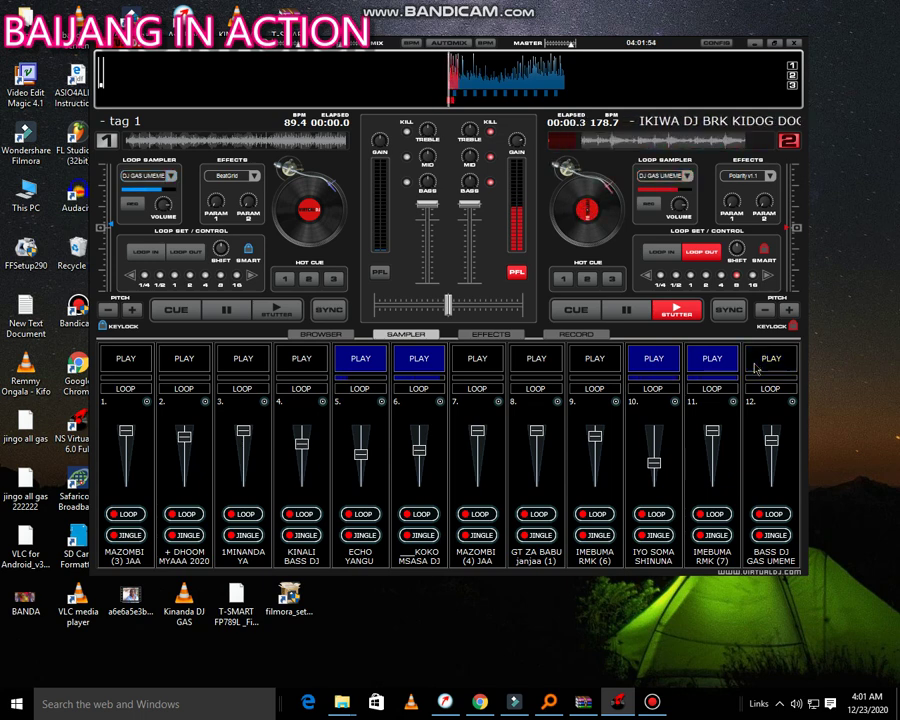
# - Play IMEBUMA RMK (6) in sampler slot 9, and briefly cut slot 11 before bringing it back in
pyautogui.click(610, 366)
pyautogui.click(704, 362)
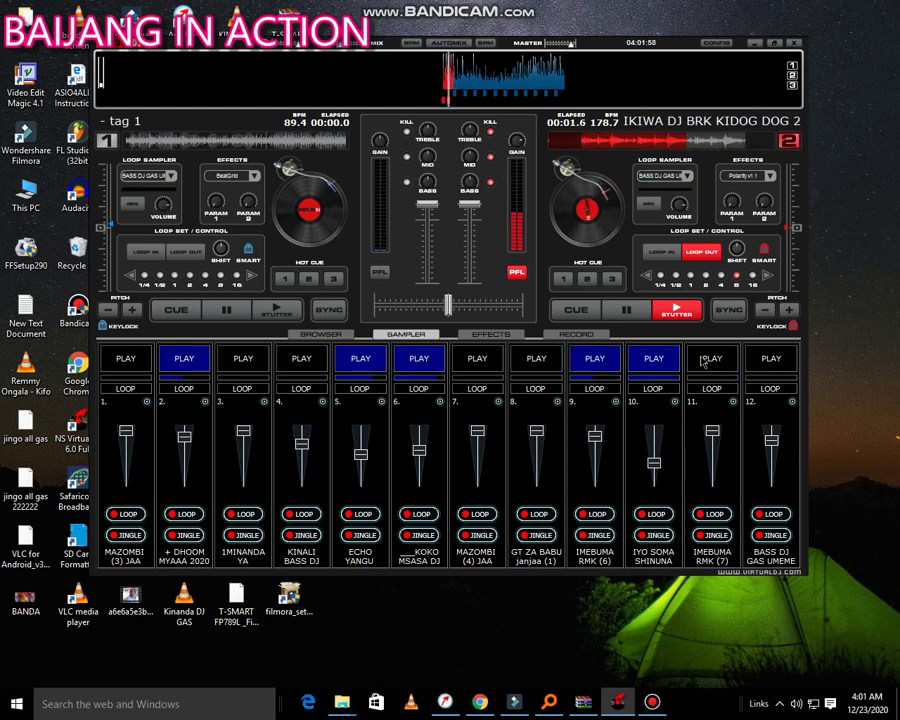
pyautogui.click(698, 361)
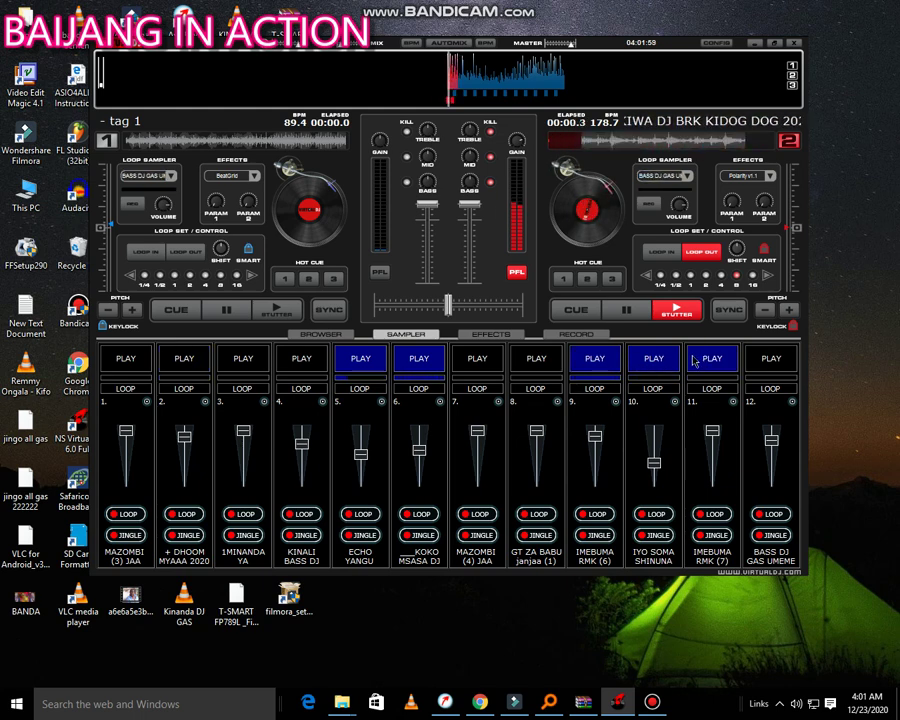
# - Replace slot 9's sample with IMEBUMA RMK (2).vdj, play it at full volume, and briefly cut slot 11 out and back in
pyautogui.click(612, 368)
pyautogui.click(616, 402)
pyautogui.click(652, 412)
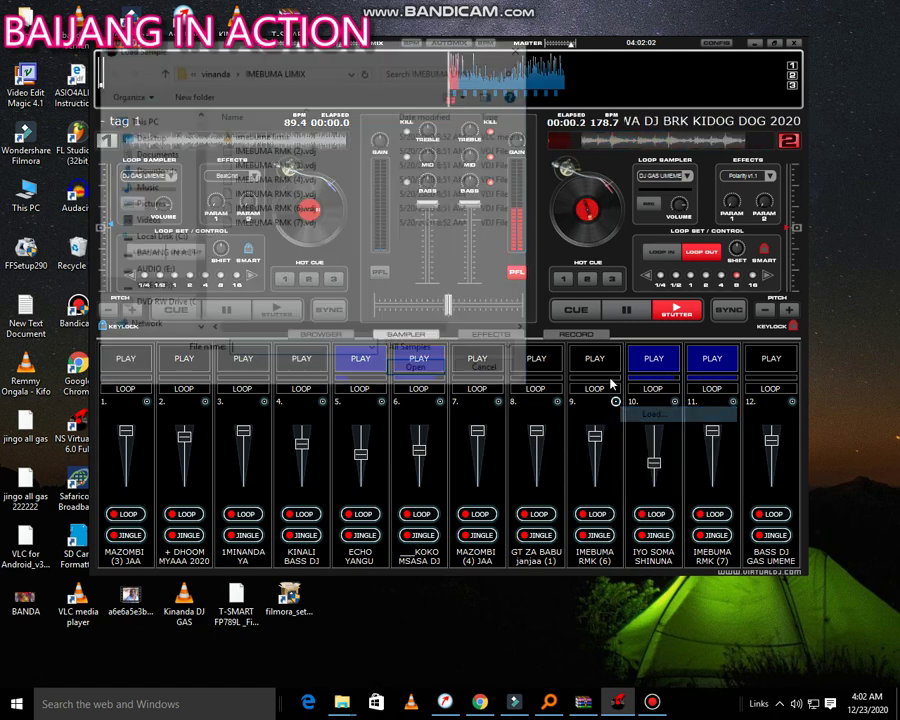
pyautogui.doubleClick(331, 148)
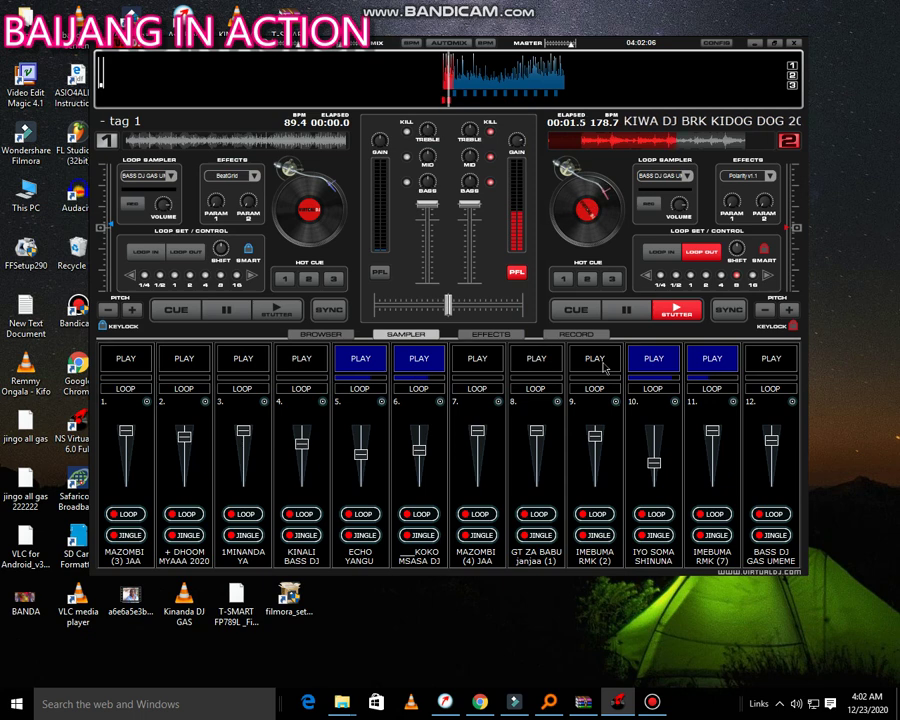
pyautogui.click(596, 360)
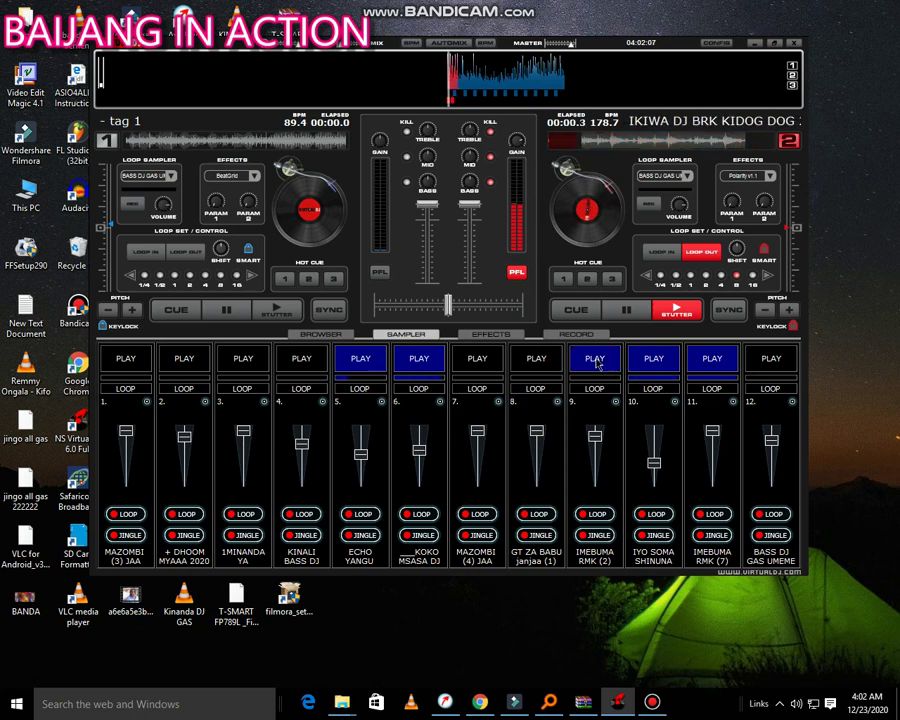
pyautogui.click(697, 362)
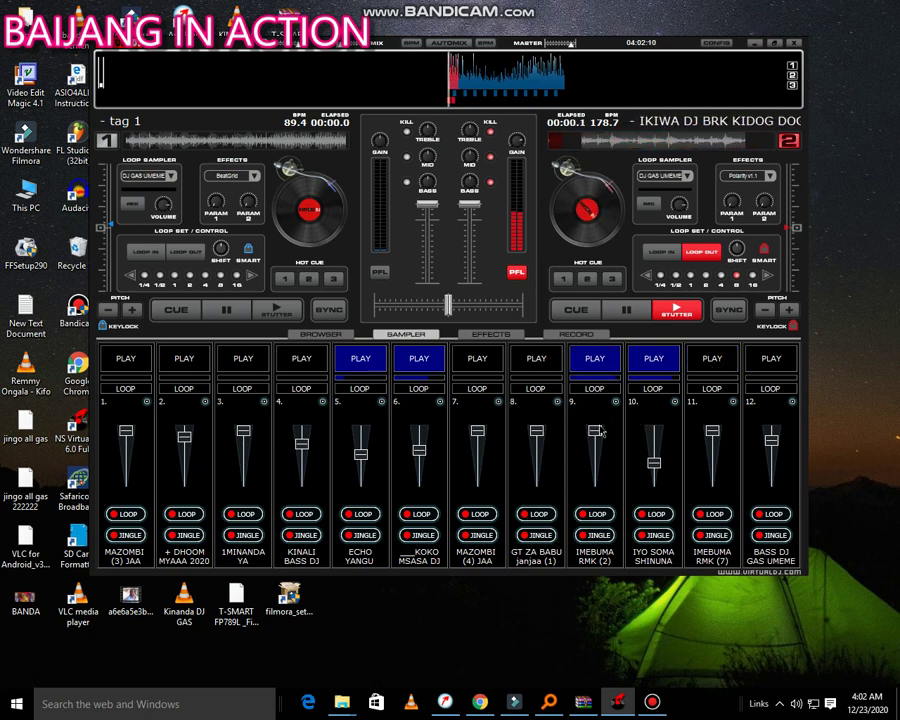
pyautogui.click(729, 365)
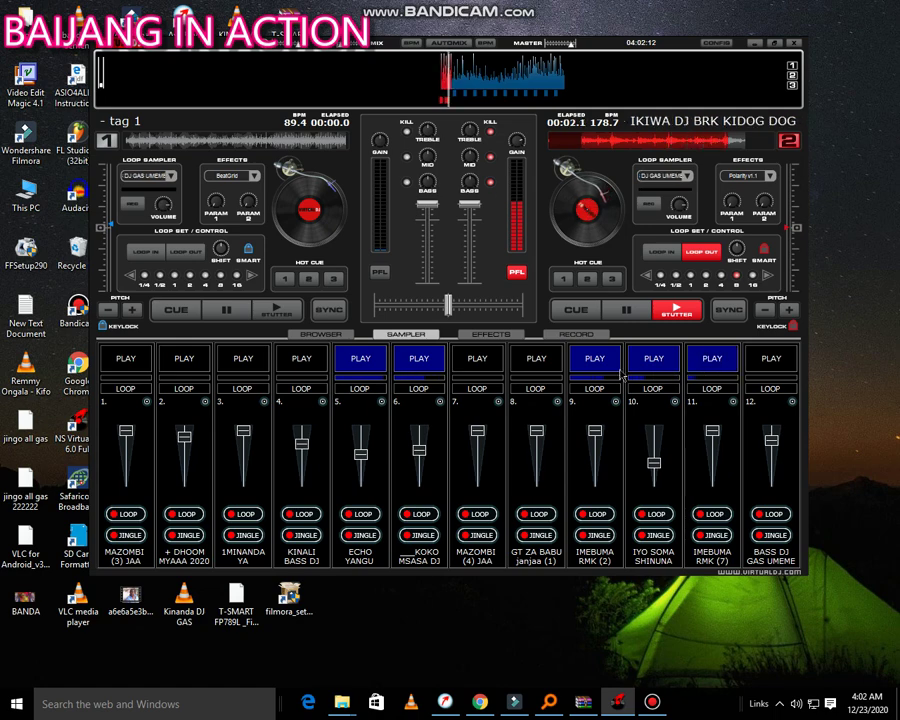
# - Stop slot 9, replace its sample with IMEBUMA RMK (5).vdj and play it, stopping and restarting slot 11
pyautogui.click(595, 358)
pyautogui.click(615, 401)
pyautogui.click(630, 408)
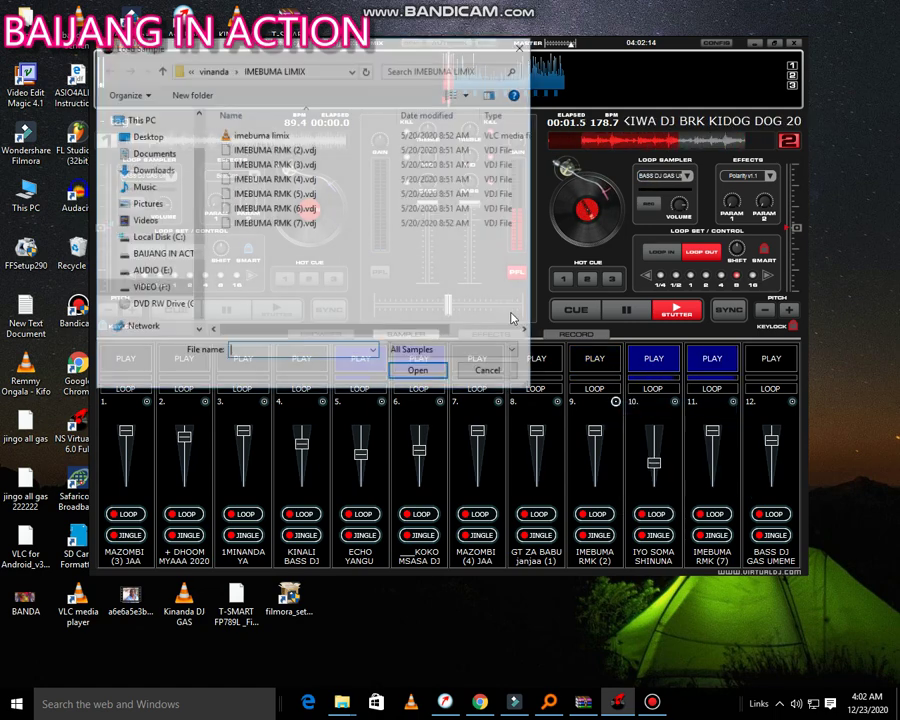
pyautogui.click(300, 193)
pyautogui.click(418, 372)
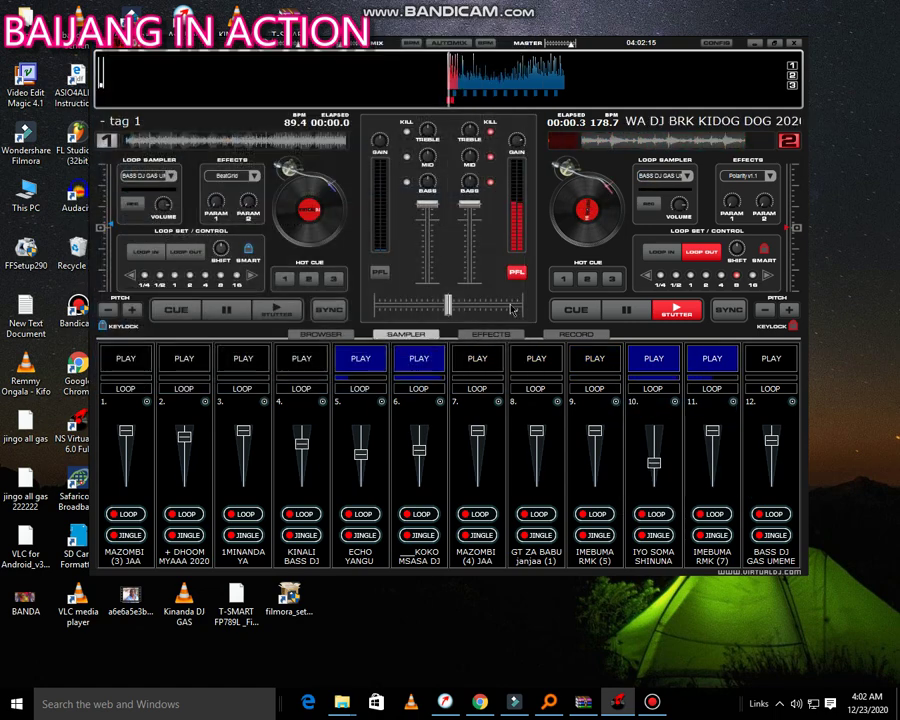
pyautogui.click(601, 368)
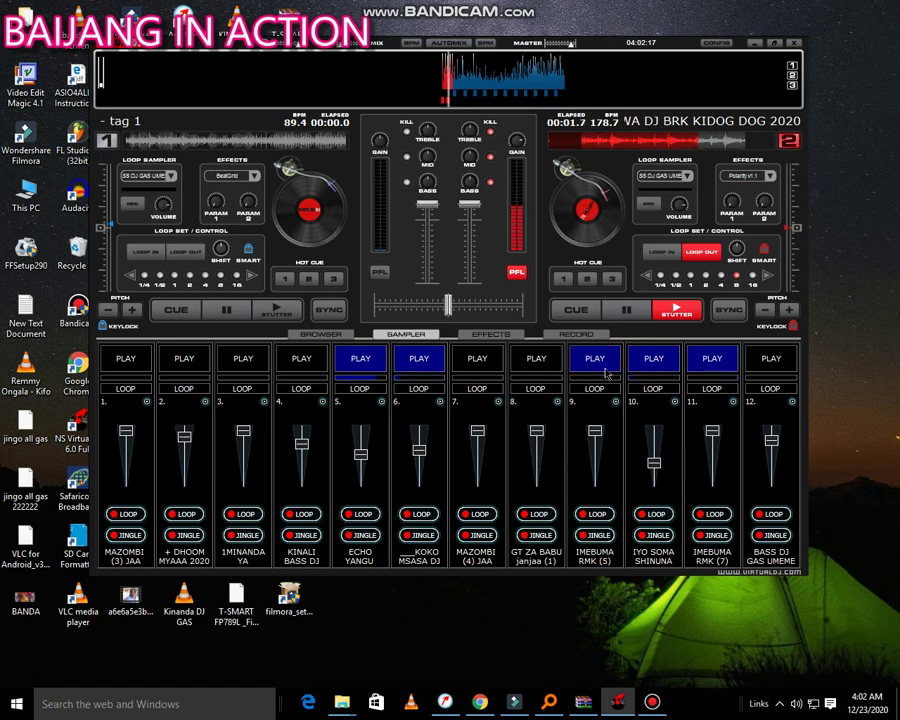
pyautogui.click(704, 360)
pyautogui.click(704, 360)
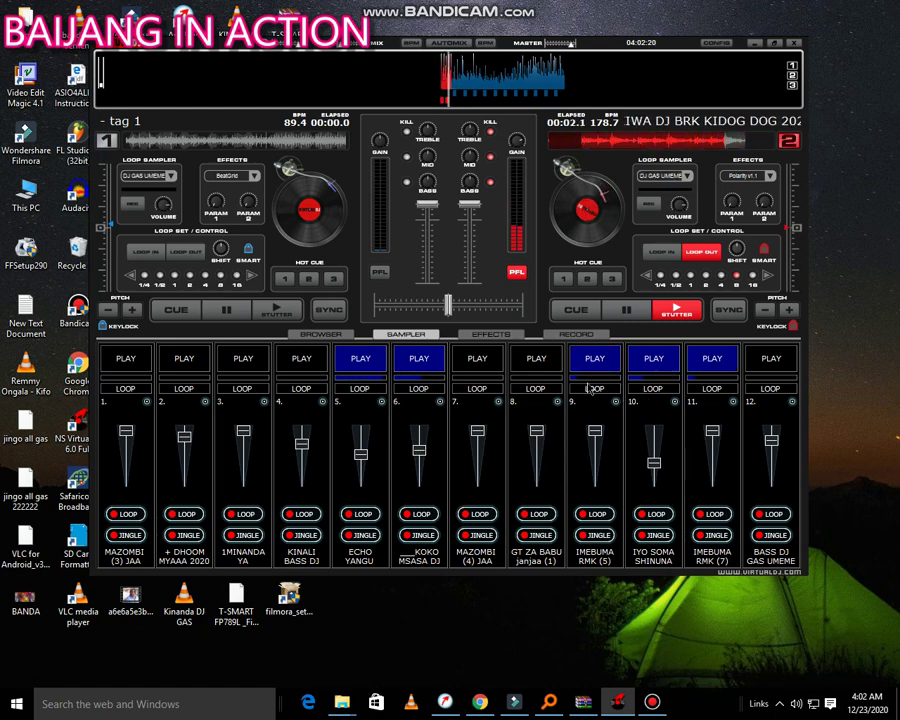
# - Replace the sample in slot 9 with M!S0 KWA JINA LA BABA 6.VDJ from vinanda > JINA LA BABA and play it
pyautogui.click(615, 401)
pyautogui.click(633, 414)
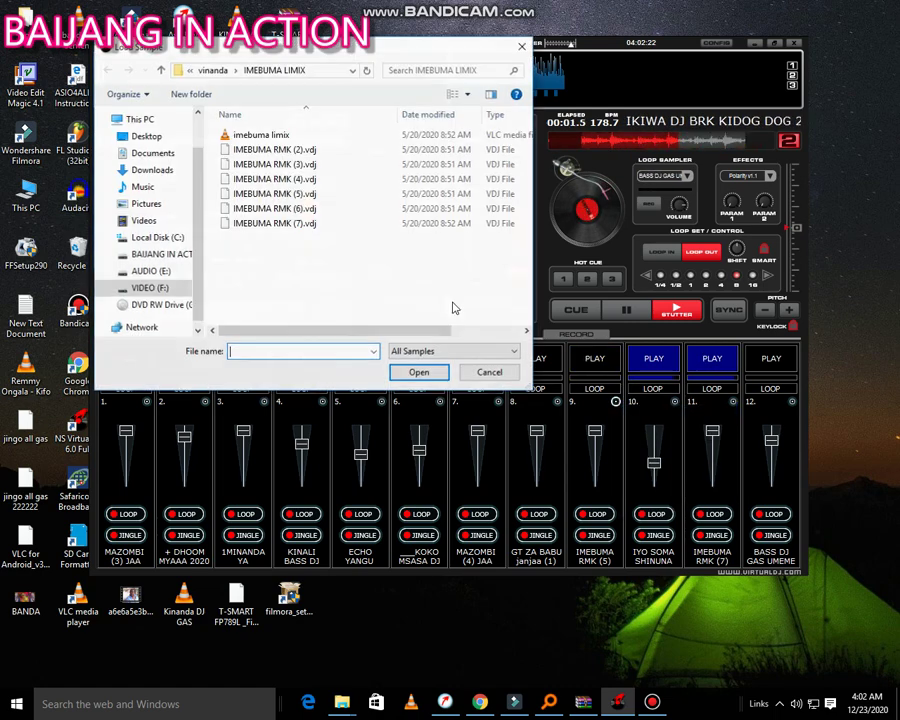
pyautogui.click(208, 66)
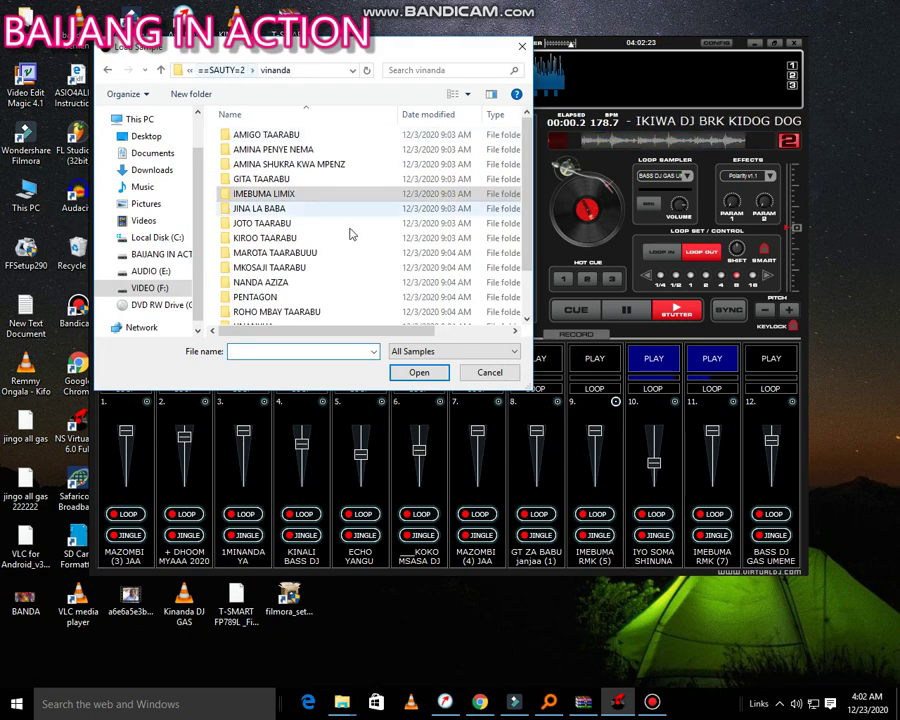
pyautogui.doubleClick(300, 209)
pyautogui.doubleClick(315, 224)
pyautogui.click(590, 360)
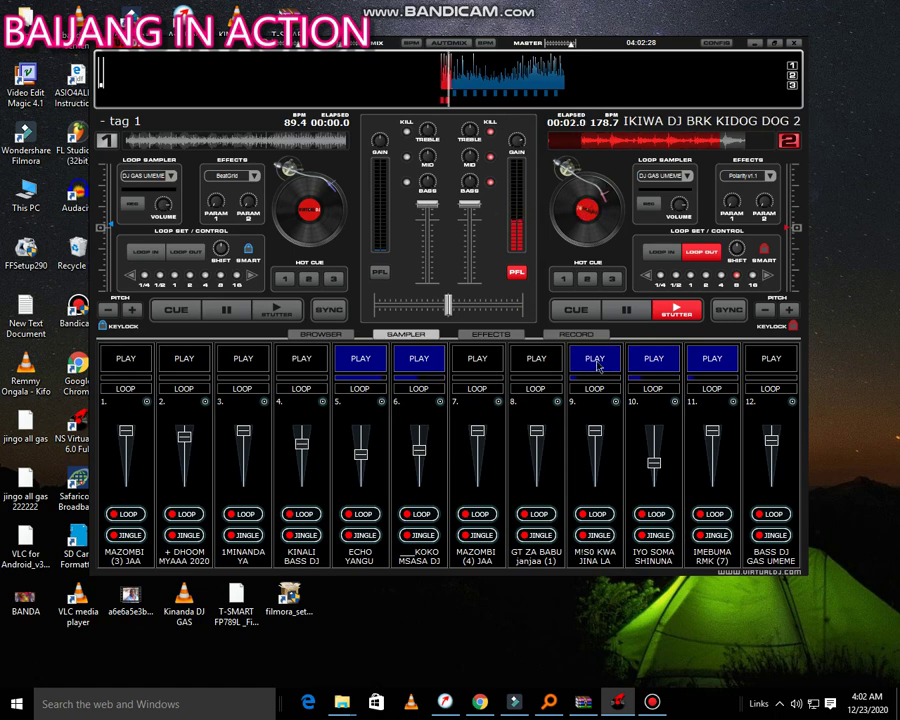
# - Load JOOTO 4.vdj from the JOTO TAARABU folder into sampler slot 9 and play it
pyautogui.click(615, 401)
pyautogui.click(622, 414)
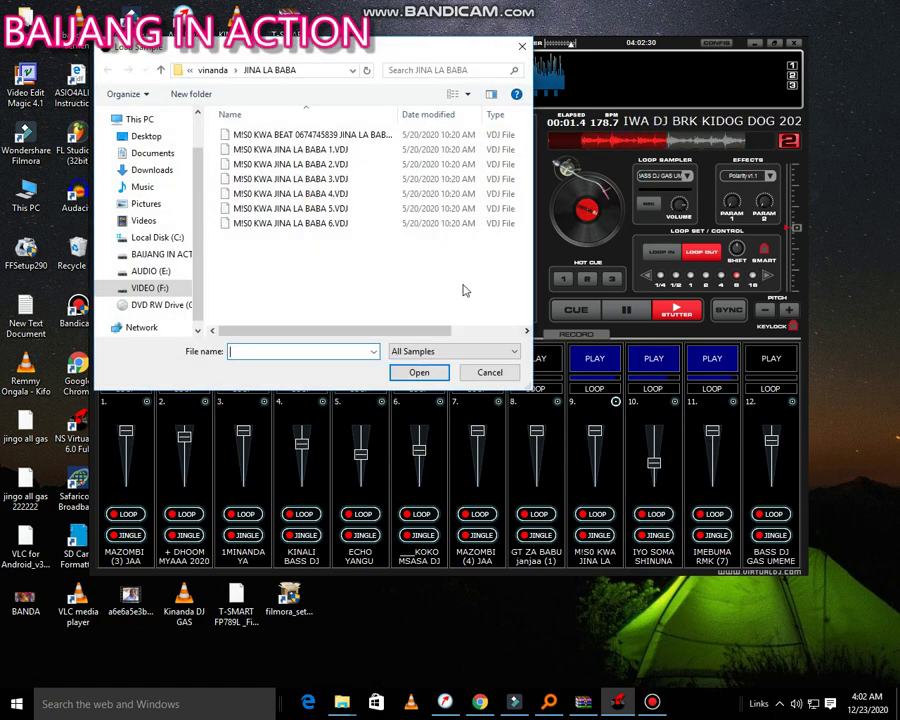
pyautogui.press('BackSpace')
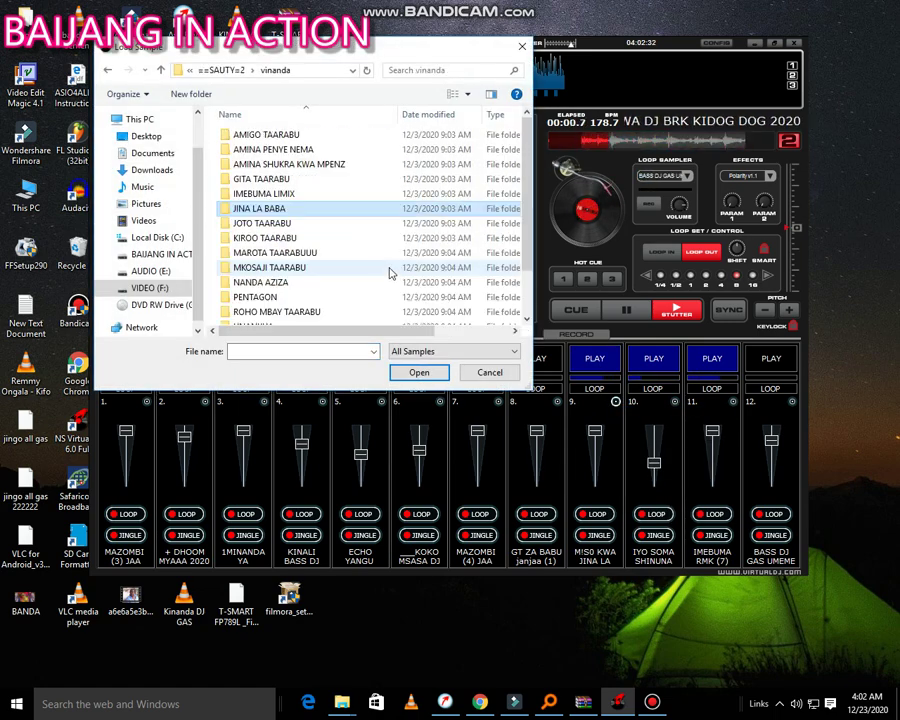
pyautogui.doubleClick(301, 229)
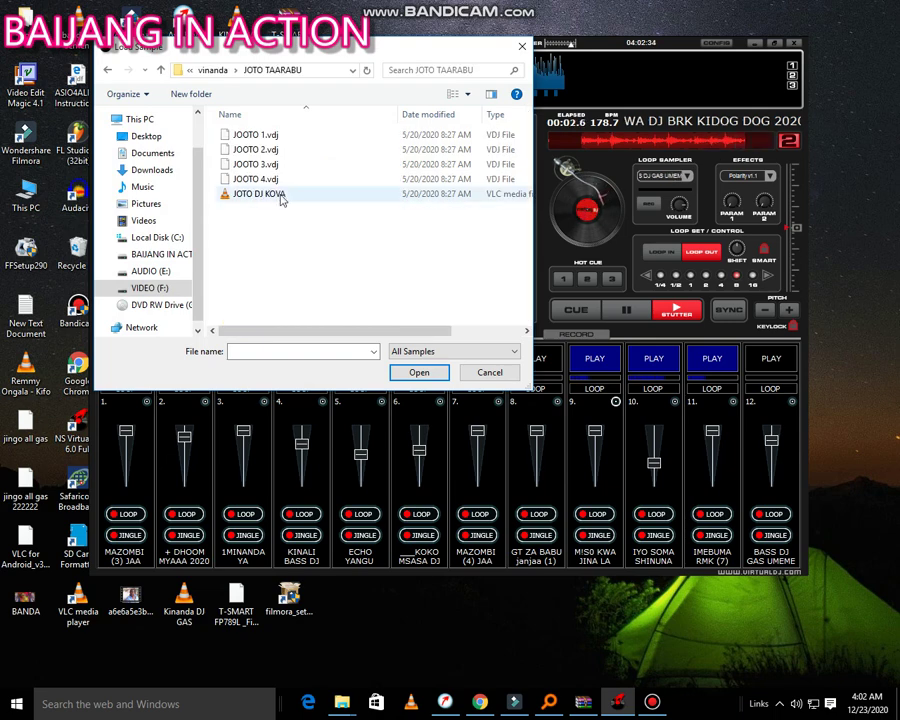
pyautogui.doubleClick(250, 178)
pyautogui.click(590, 358)
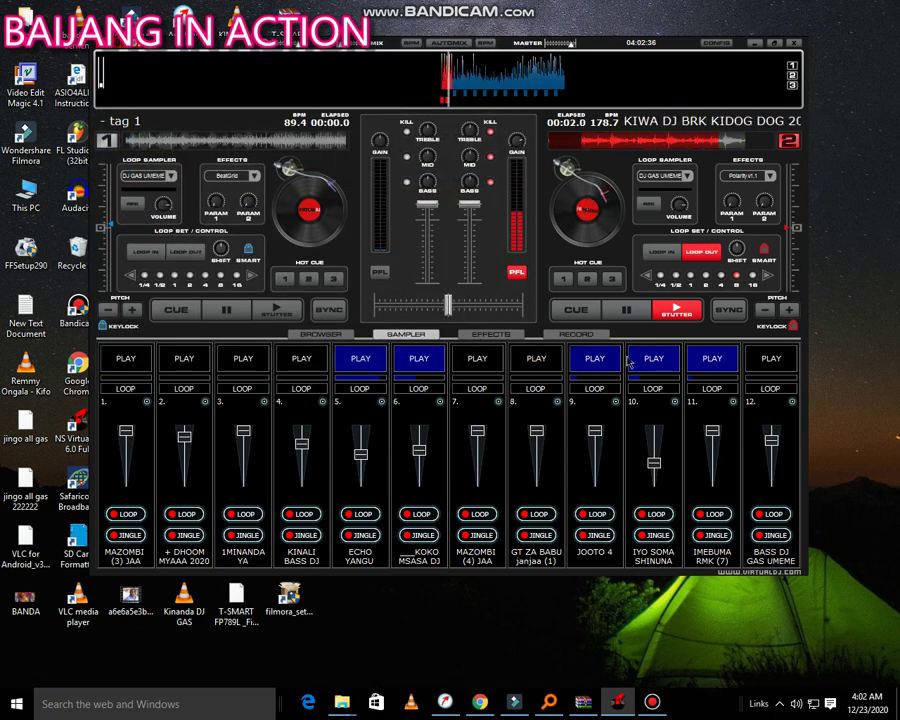
# - Stop sampler slot 11, then load JOOTO 2.vdj into slot 8 and play it
pyautogui.click(710, 358)
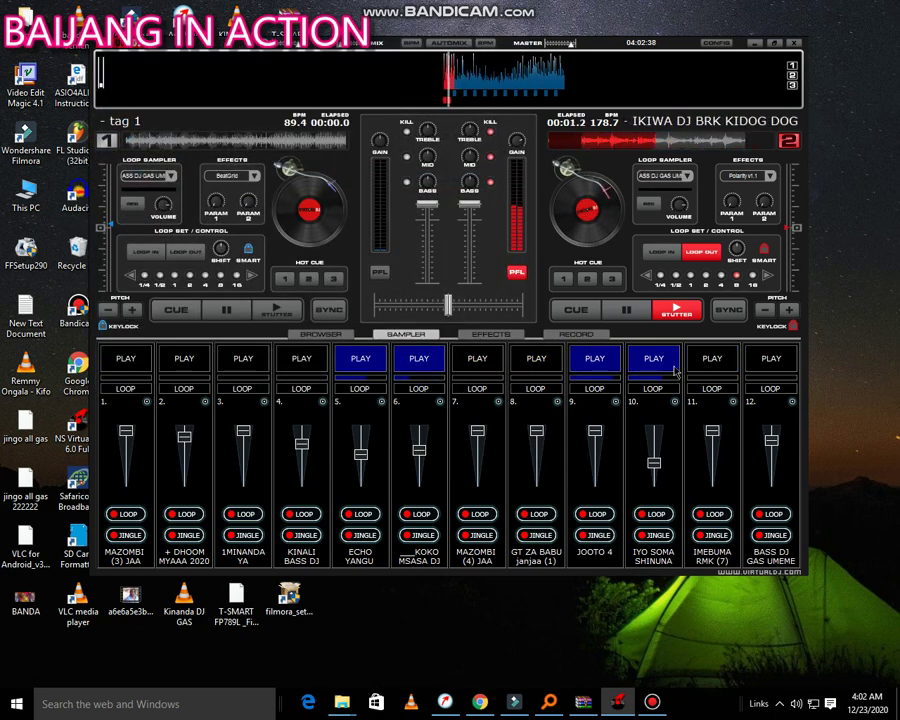
pyautogui.click(556, 401)
pyautogui.click(580, 410)
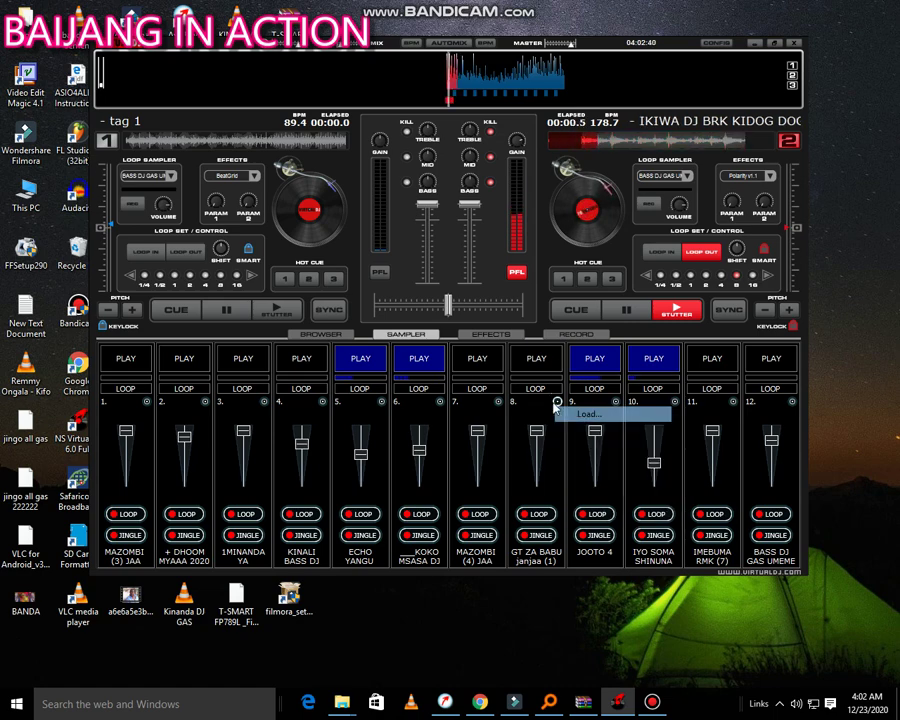
pyautogui.doubleClick(250, 149)
pyautogui.click(544, 352)
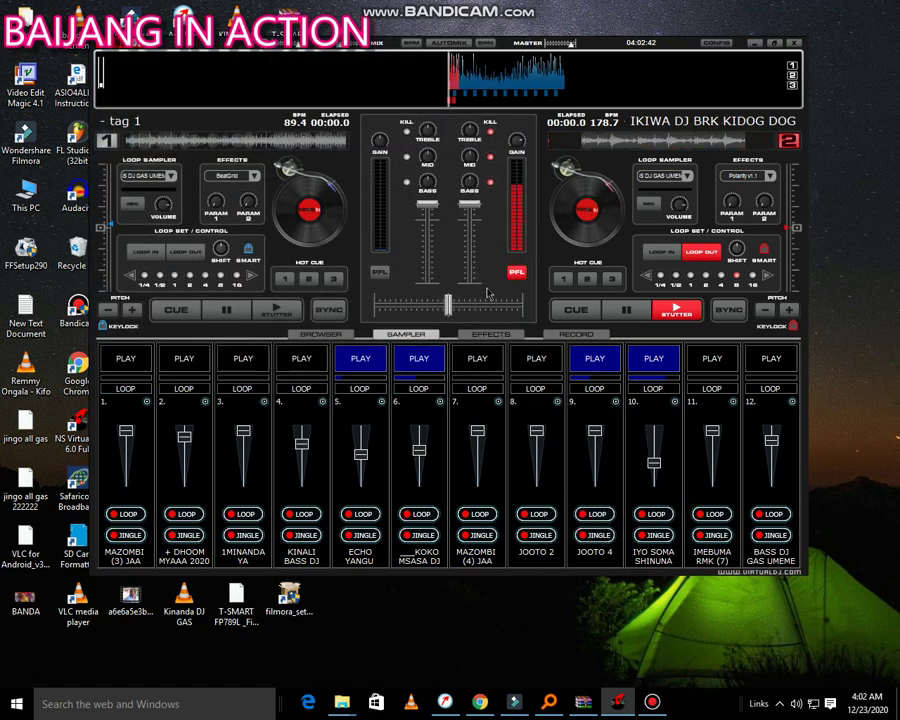
# - Stop slot 9, replace its sample with 3 KIRO from the KIROO TAARABU folder and play it
pyautogui.click(615, 401)
pyautogui.click(638, 410)
pyautogui.hotkey('alt', 'Up')
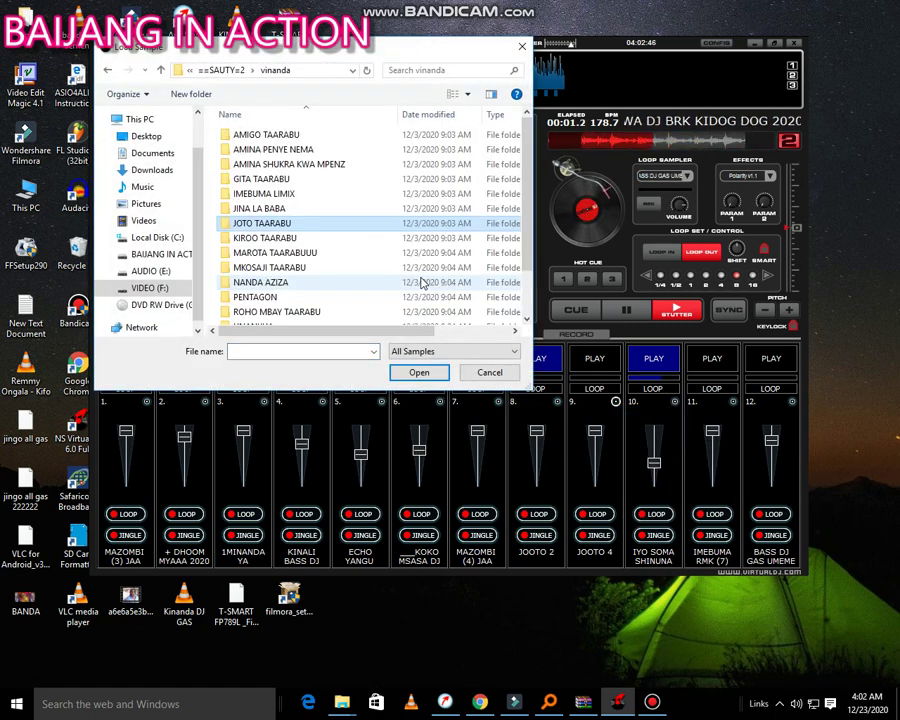
pyautogui.doubleClick(287, 239)
pyautogui.doubleClick(250, 164)
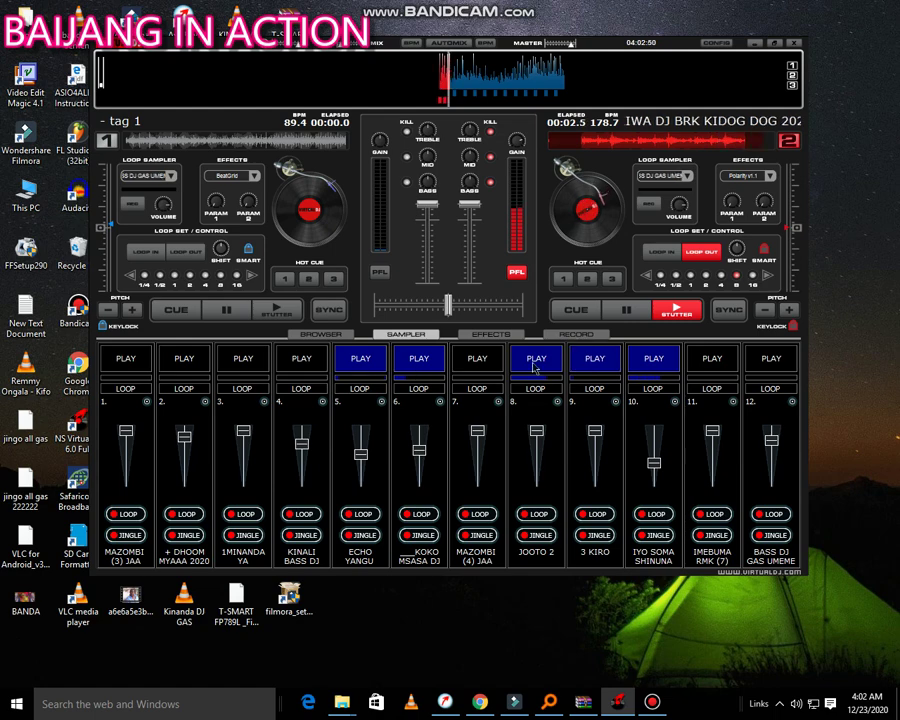
# - Stop slot 8, load NARUDI NYUMBANI 111 DVJchodo.vdj from the MAROTA TAARABUUU folder into it and play it
pyautogui.click(557, 401)
pyautogui.click(580, 409)
pyautogui.hotkey('alt', 'Up')
pyautogui.doubleClick(332, 253)
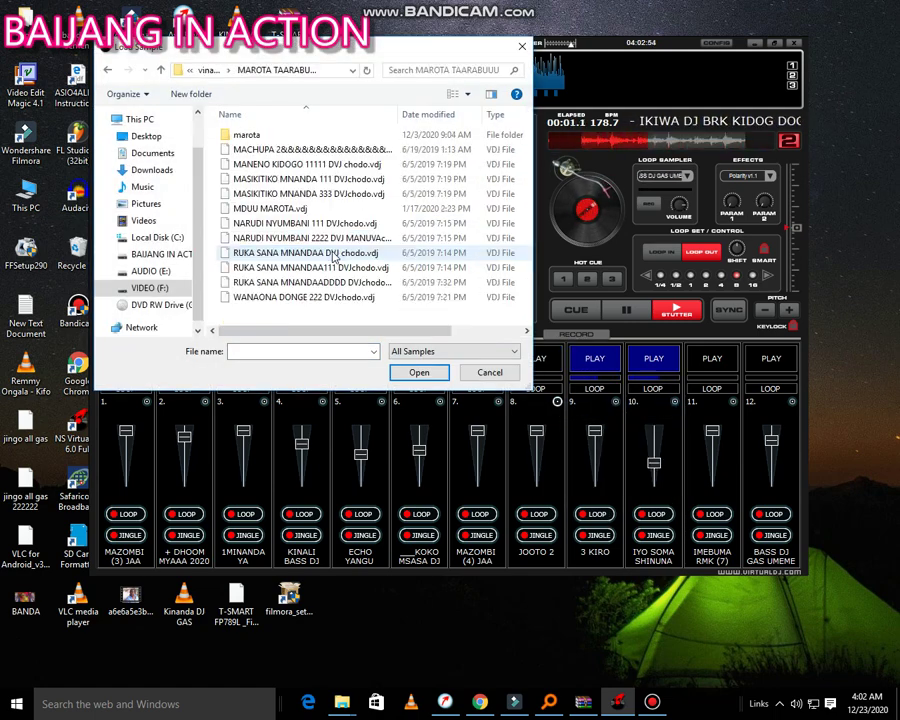
pyautogui.click(338, 224)
pyautogui.doubleClick(338, 224)
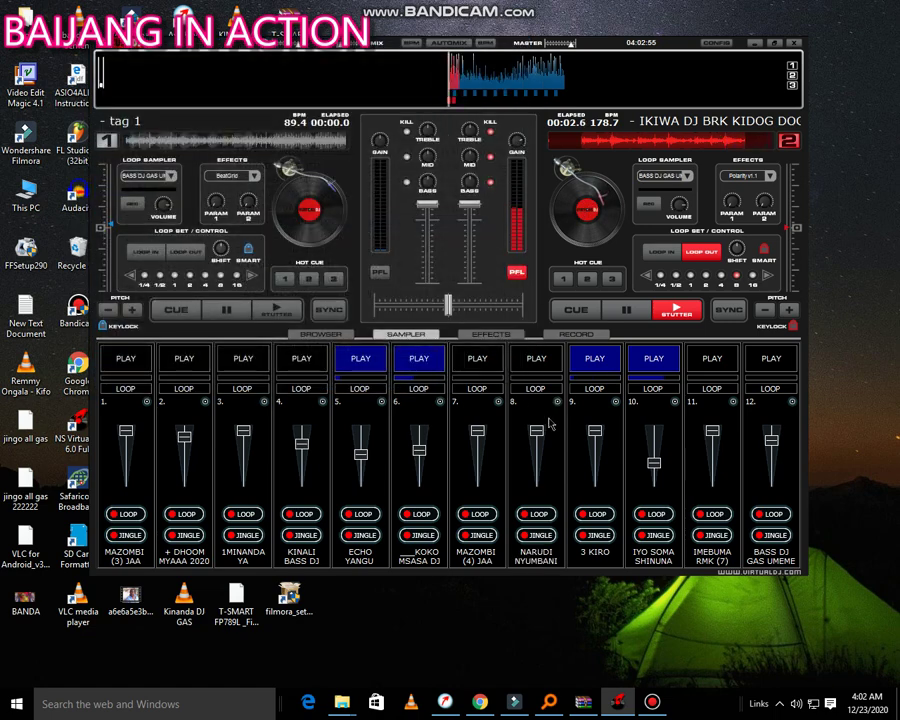
pyautogui.click(538, 361)
# - Replace the sample in slot 9 with the NARUDI NYUMBANI 2222 file from MAROTA TAARABUUU and play it
pyautogui.rightClick(613, 399)
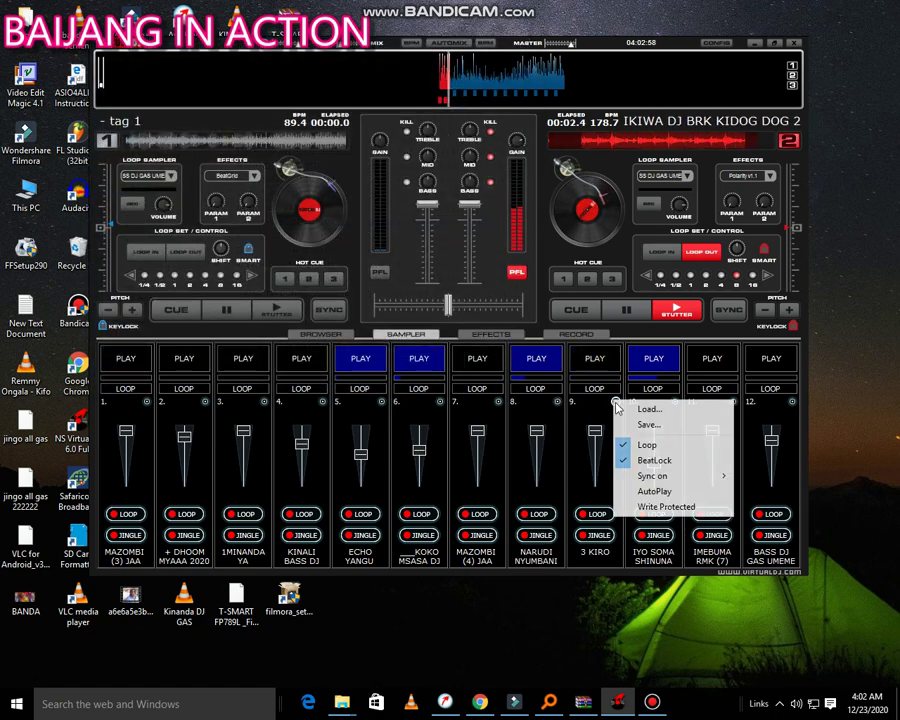
pyautogui.click(626, 408)
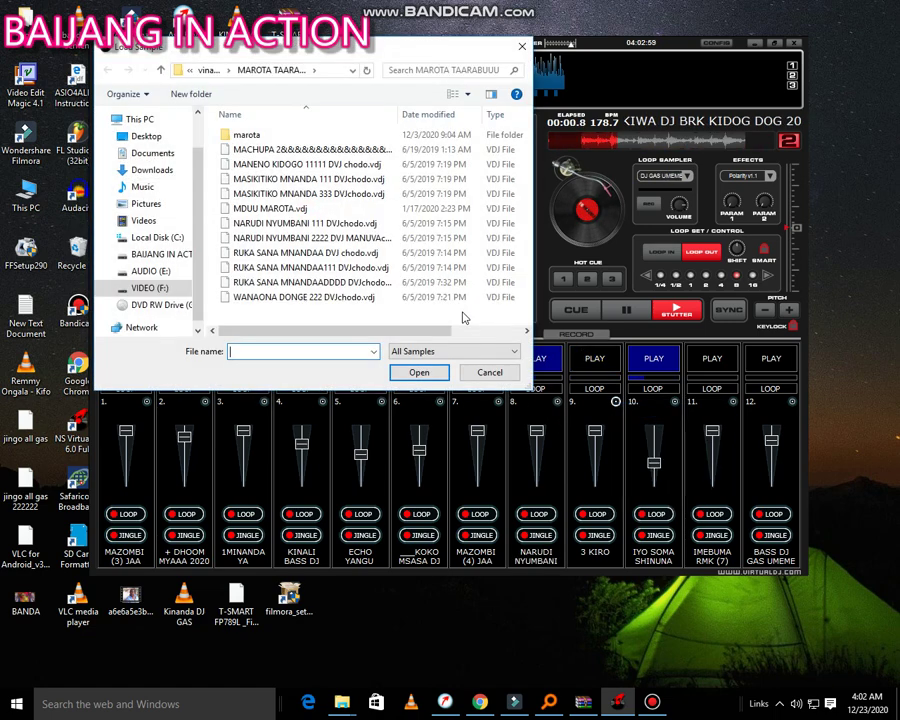
pyautogui.doubleClick(360, 238)
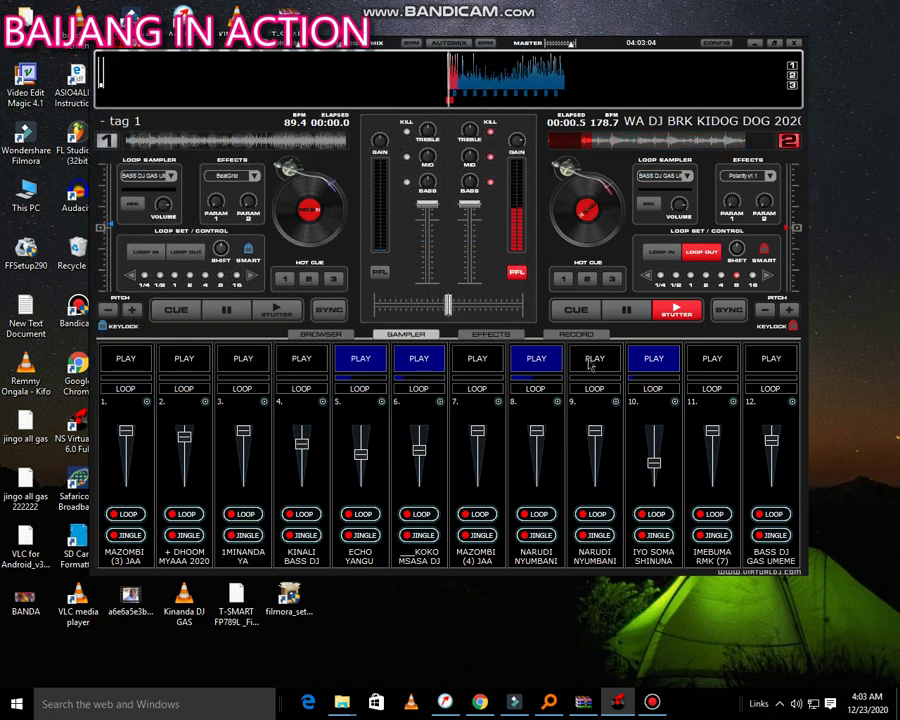
pyautogui.click(591, 366)
# - Stop slot 8, replace its sample with RUKA SANA MNANDAA DVJ chodo.vdj and play it
pyautogui.click(557, 401)
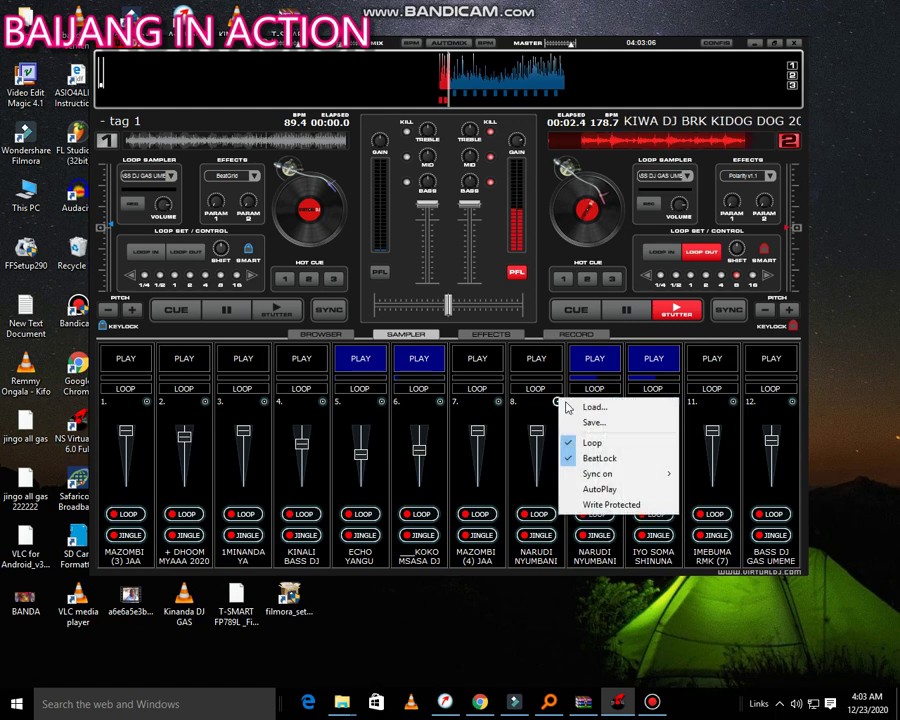
pyautogui.click(585, 404)
pyautogui.doubleClick(368, 254)
pyautogui.click(537, 358)
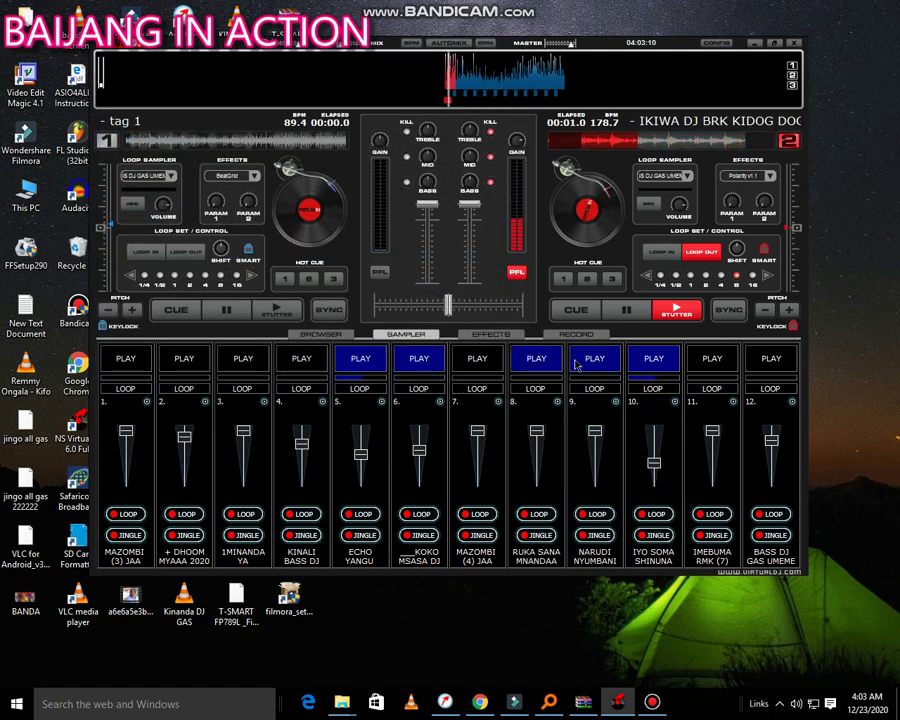
# - Replace the sample in slot 9 with gt 4 mkosj F msondooo.vdj from the MKOSAJI TAARABU folder, play it and stop slot 8
pyautogui.click(616, 402)
pyautogui.click(643, 406)
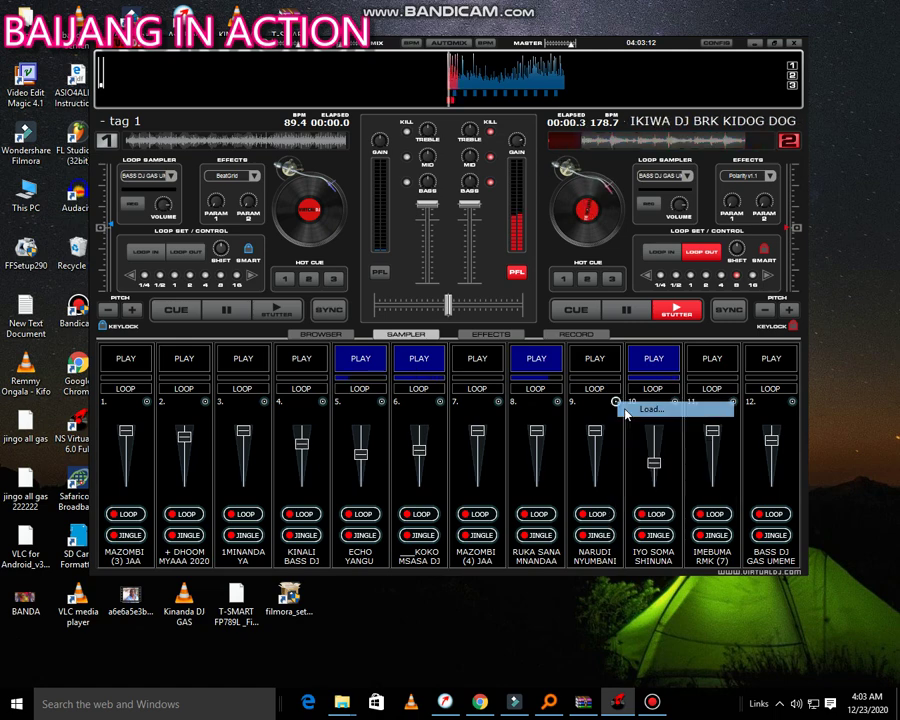
pyautogui.doubleClick(308, 136)
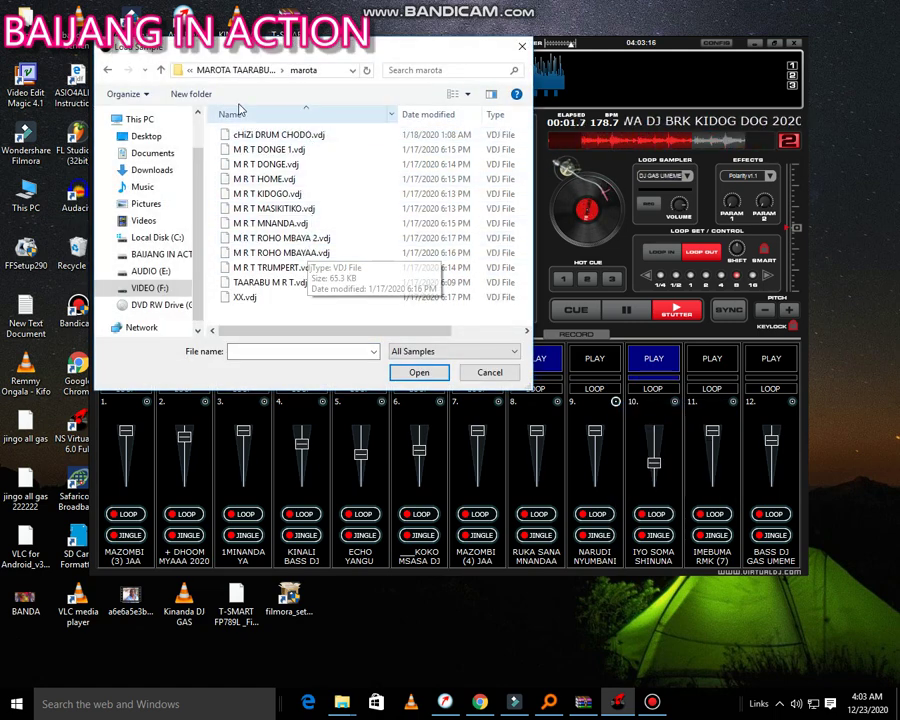
pyautogui.click(224, 77)
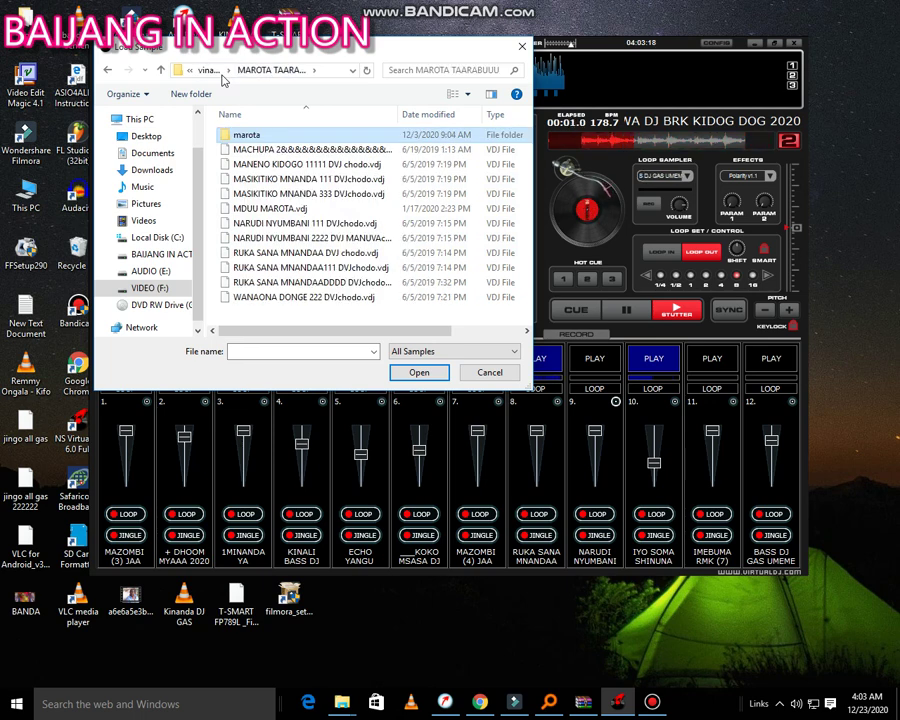
pyautogui.click(205, 72)
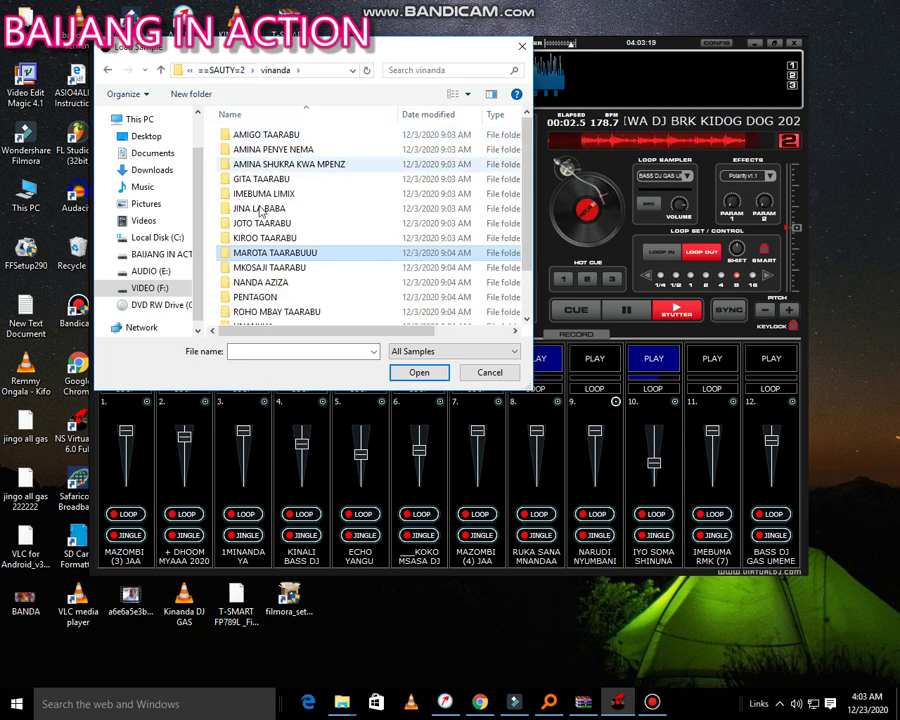
pyautogui.doubleClick(267, 271)
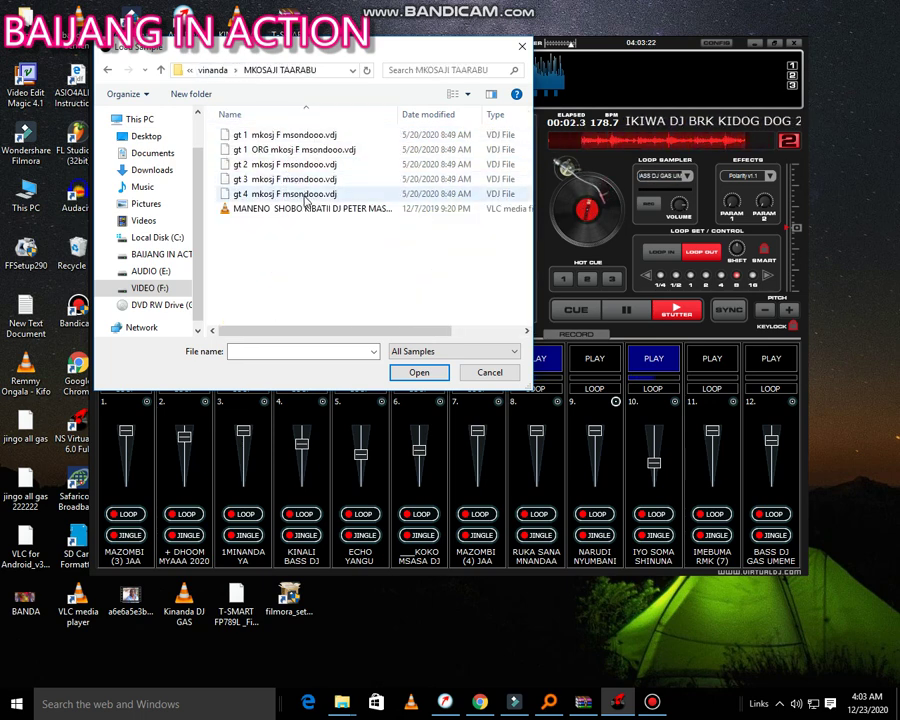
pyautogui.click(306, 197)
pyautogui.doubleClick(306, 197)
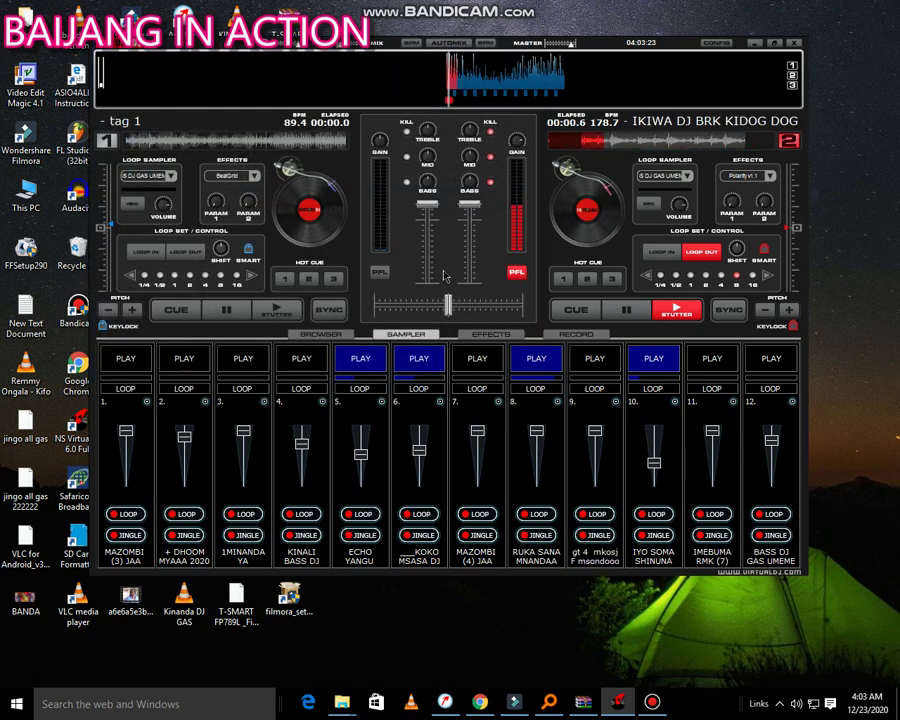
pyautogui.click(592, 368)
pyautogui.click(540, 360)
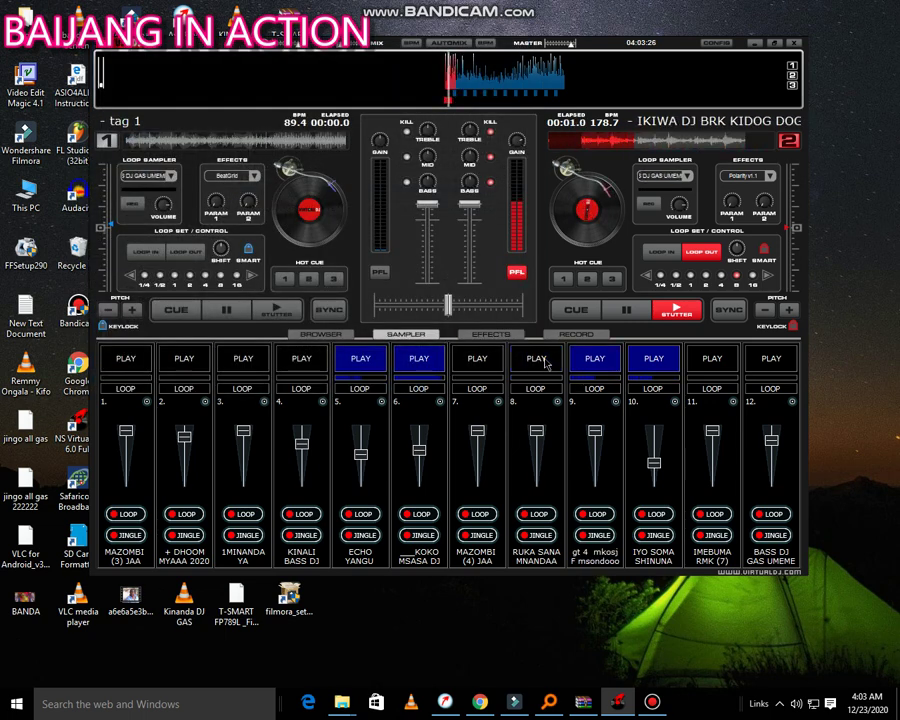
# - Switch playback from slot 9 to slot 8, replace slot 9's sample with NANDA AZIZA MR BOMBASTIC 4.vdj from the NANDA AZIZA folder and play it
pyautogui.click(536, 358)
pyautogui.click(594, 358)
pyautogui.click(616, 401)
pyautogui.click(690, 408)
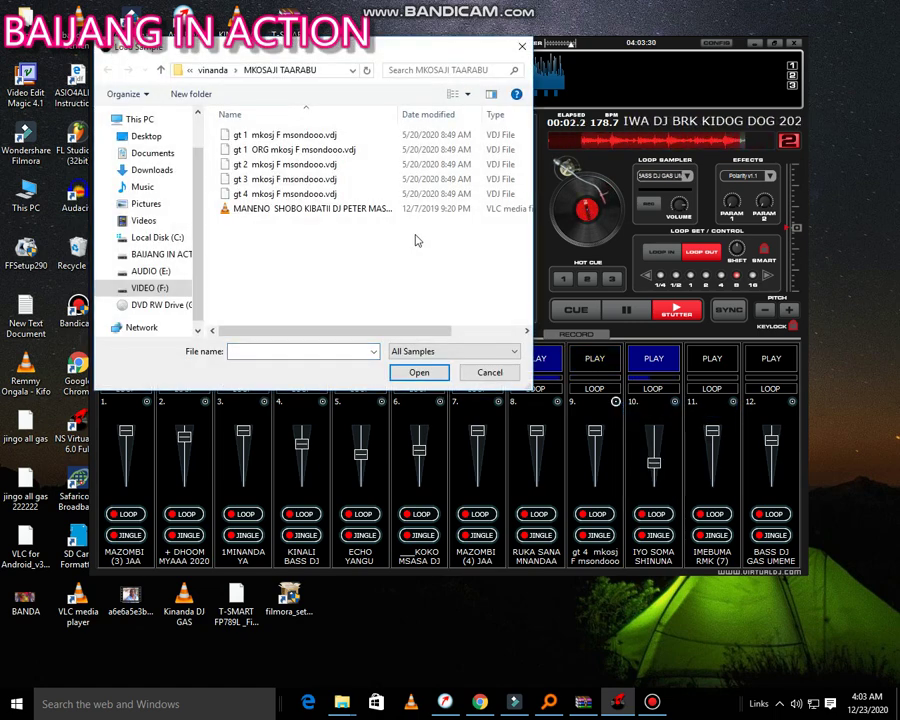
pyautogui.hotkey('alt', 'Up')
pyautogui.doubleClick(348, 284)
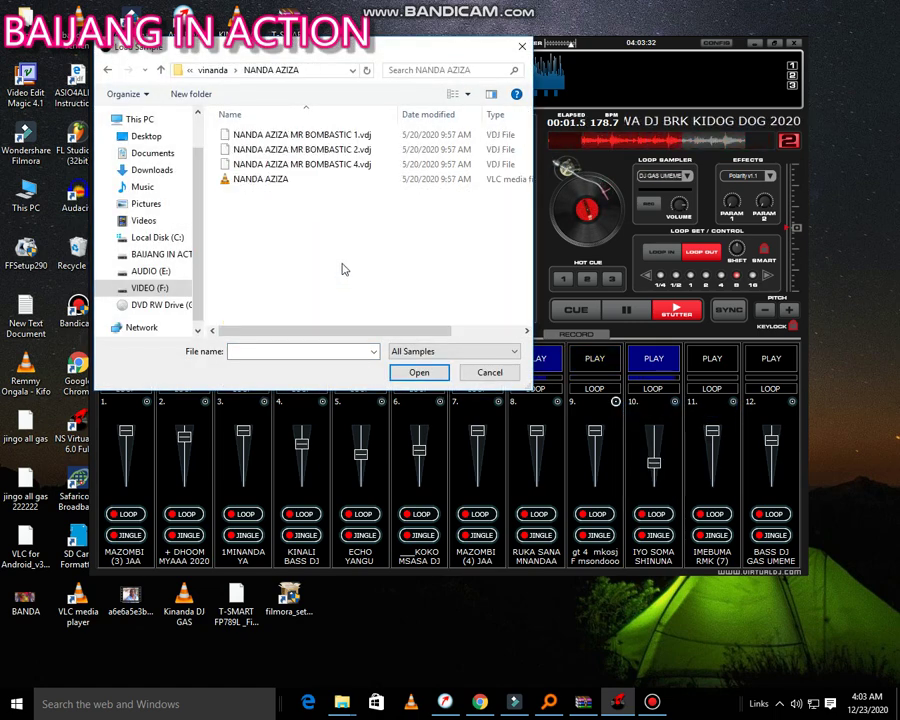
pyautogui.doubleClick(296, 166)
pyautogui.click(603, 364)
# - Replace the sample in slot 8 with NANDA AZIZA MR BOMBASTIC 2.vdj and play it
pyautogui.click(559, 402)
pyautogui.click(590, 410)
pyautogui.doubleClick(293, 152)
pyautogui.click(550, 361)
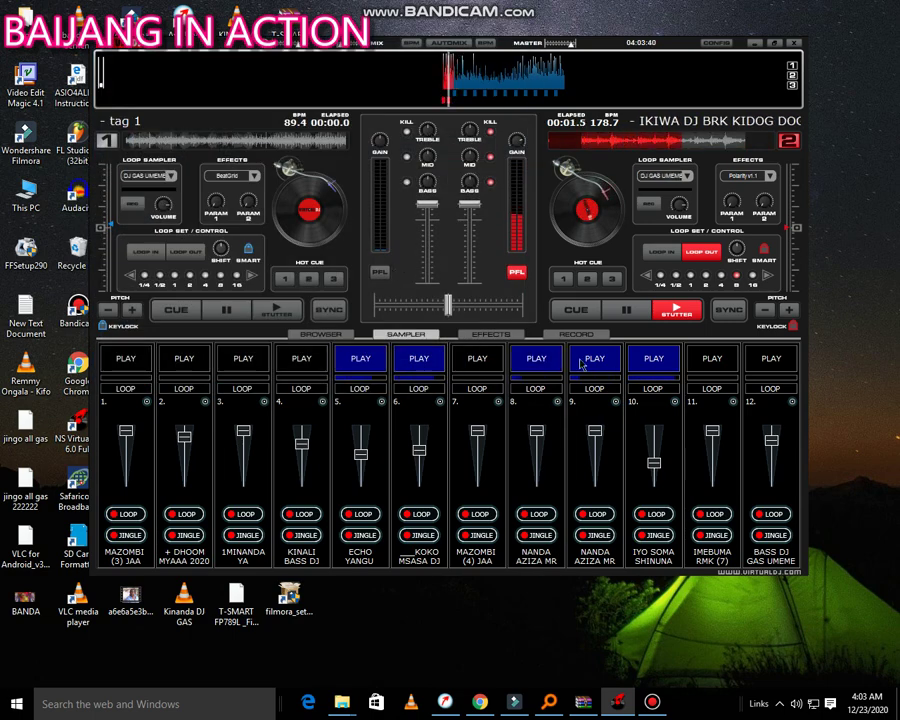
# - Replace the sample in slot 9 with ROHO == GITTAH 03 USED DJ-KIKOT.vdj from the ROHO MBAY TAARABU folder and play it
pyautogui.click(615, 401)
pyautogui.click(695, 407)
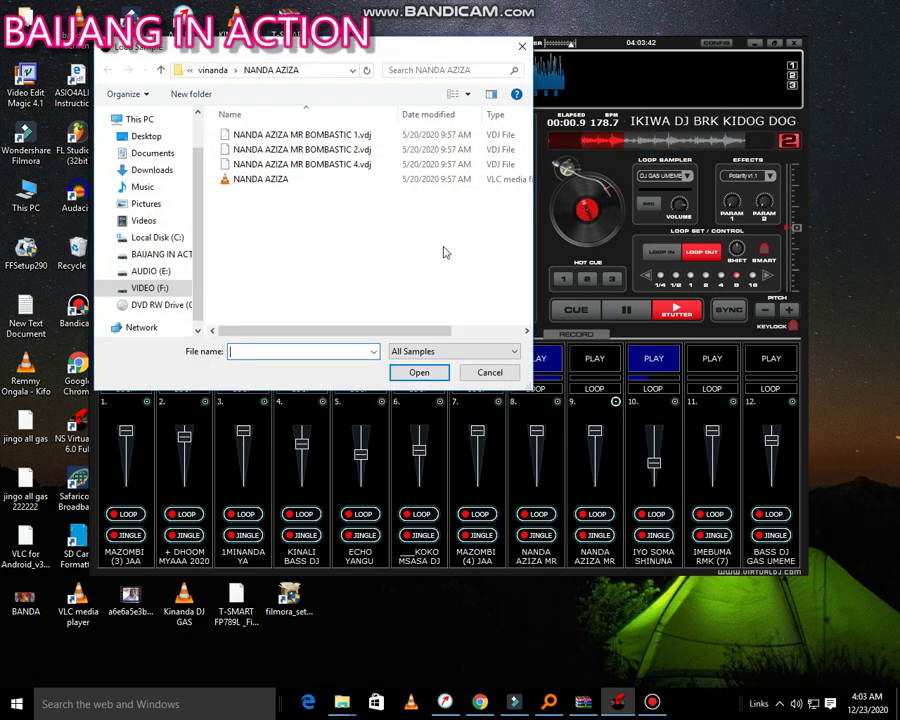
pyautogui.hotkey('alt', 'Up')
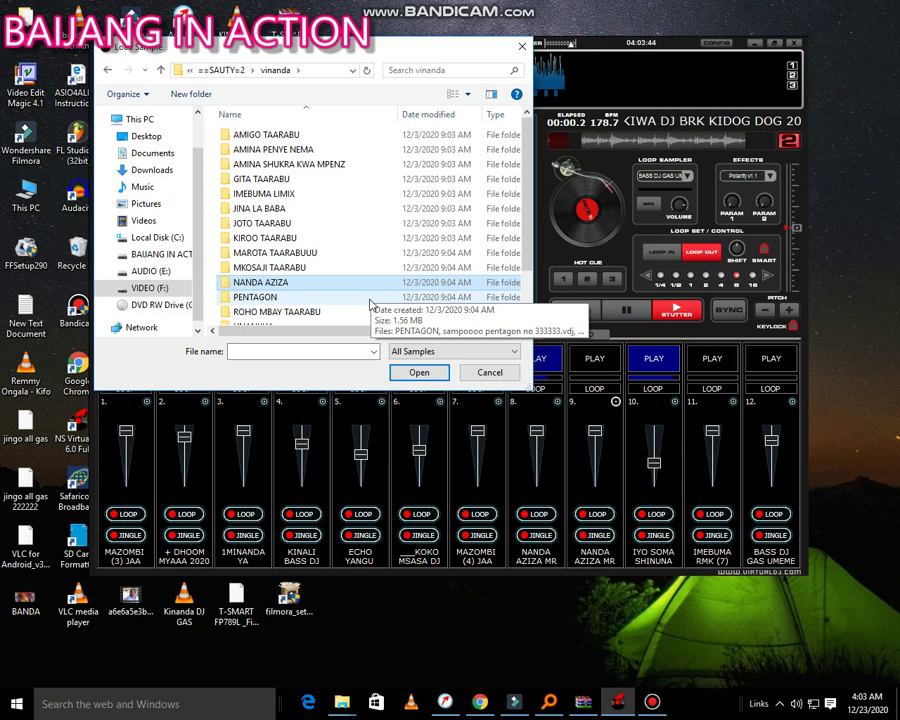
pyautogui.scroll(-1, 370, 312)
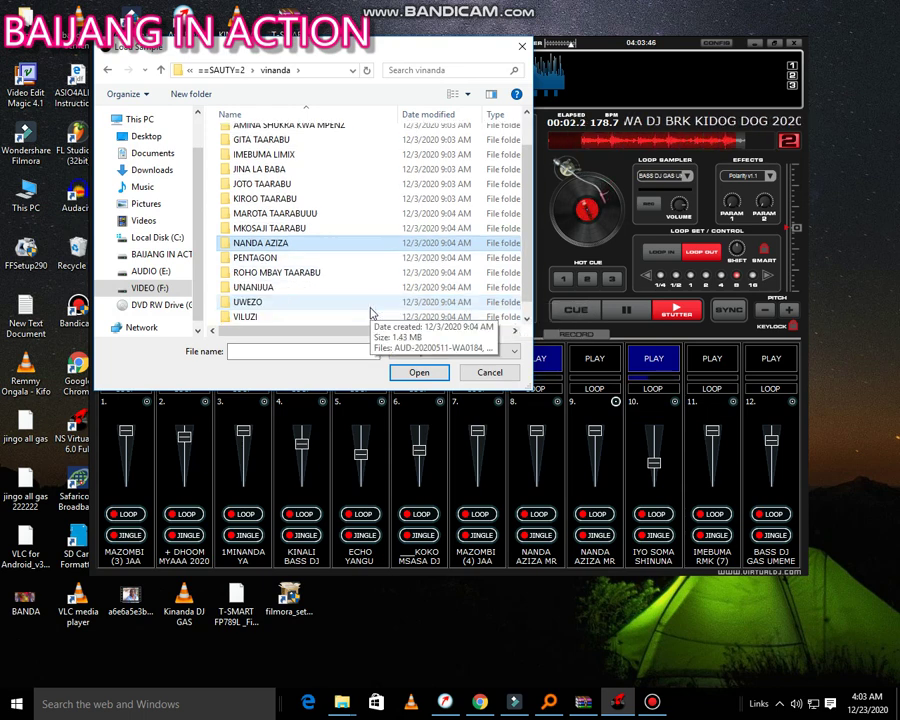
pyautogui.scroll(-1, 371, 308)
pyautogui.doubleClick(326, 245)
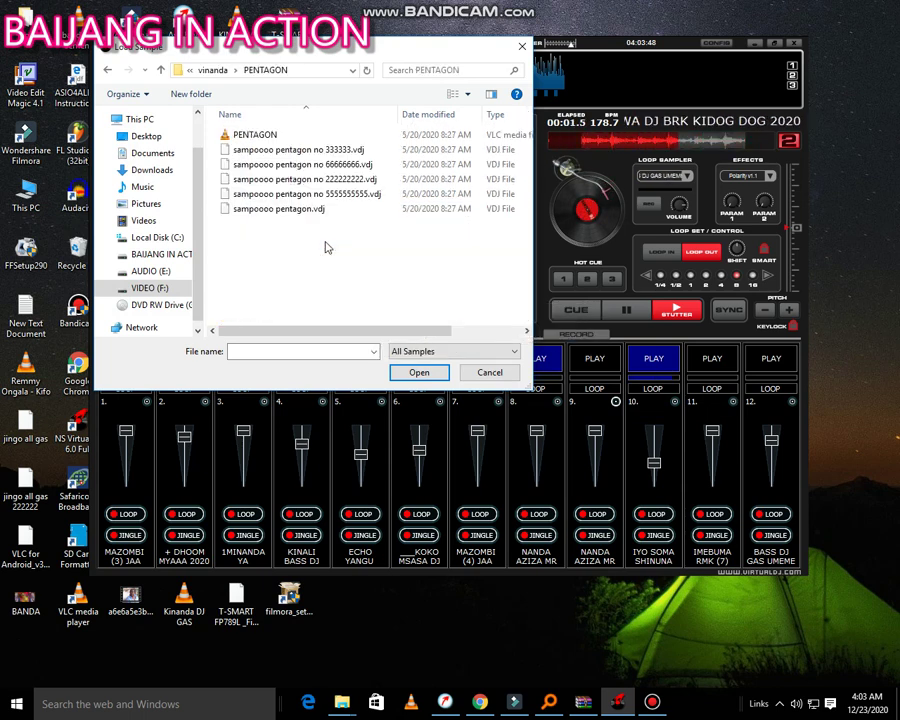
pyautogui.hotkey('alt', 'Up')
pyautogui.doubleClick(356, 313)
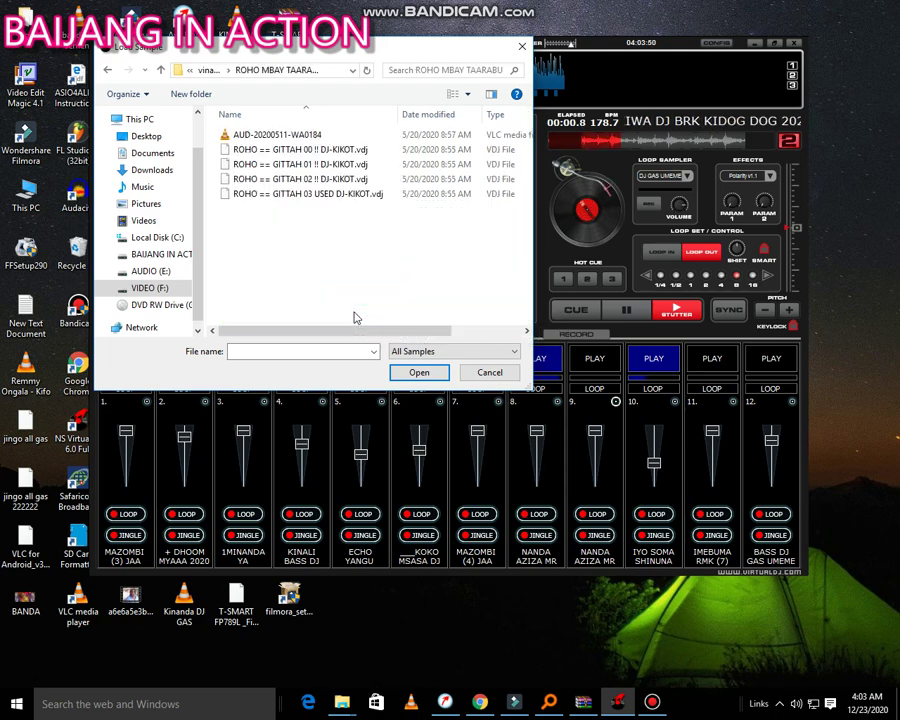
pyautogui.doubleClick(320, 194)
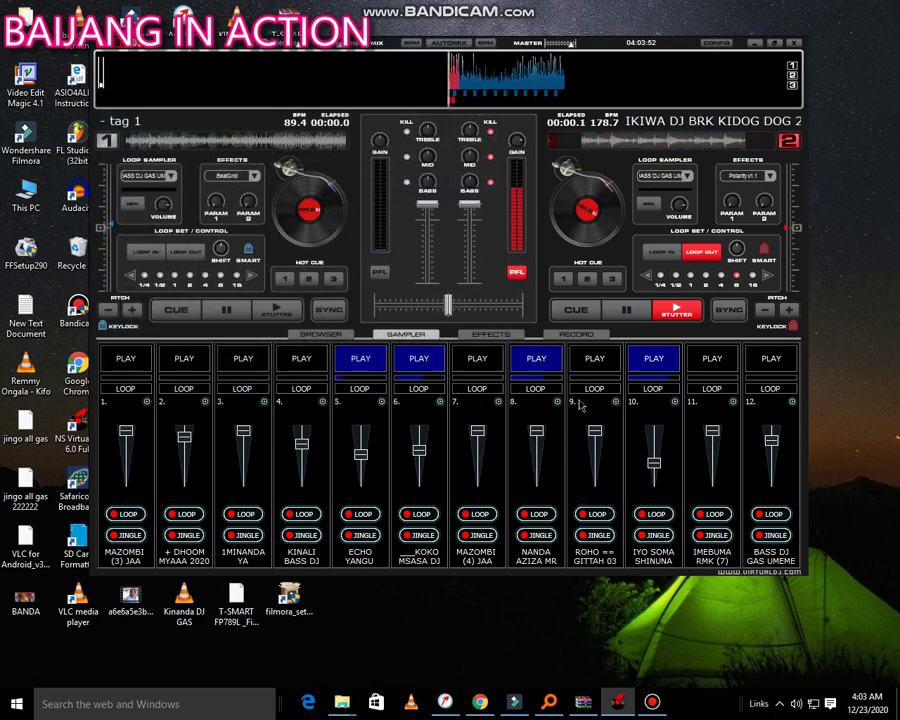
# - Stop slot 8, replace its sample with TINY UWEZOTZ=1 (8).vdj from the UWEZO folder and play it
pyautogui.click(535, 361)
pyautogui.click(557, 401)
pyautogui.click(592, 406)
pyautogui.hotkey('alt', 'Up')
pyautogui.scroll(-1, 378, 258)
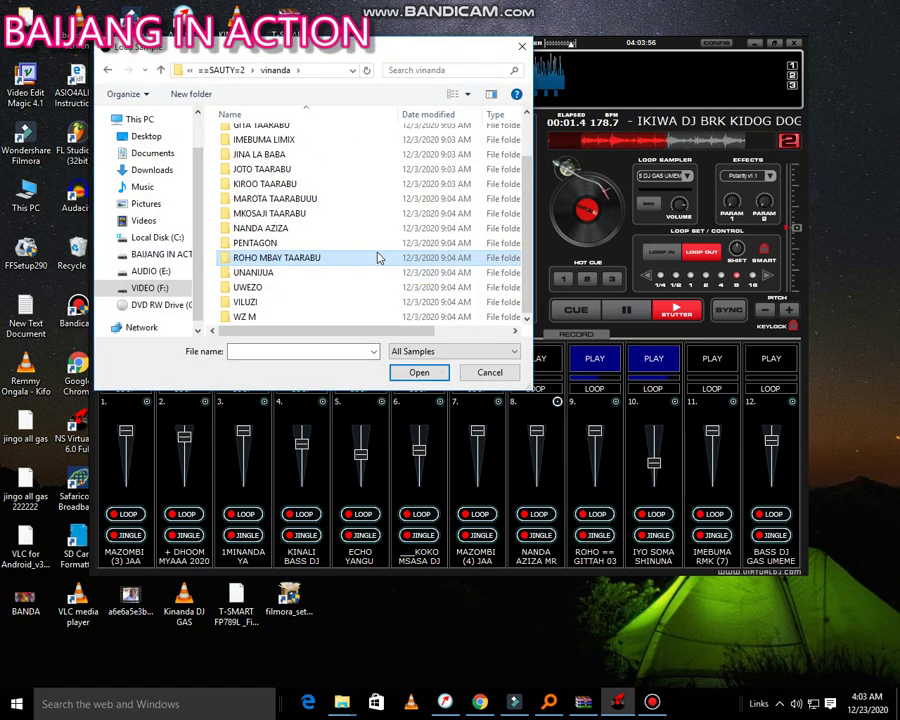
pyautogui.doubleClick(349, 274)
pyautogui.hotkey('alt', 'Up')
pyautogui.doubleClick(334, 292)
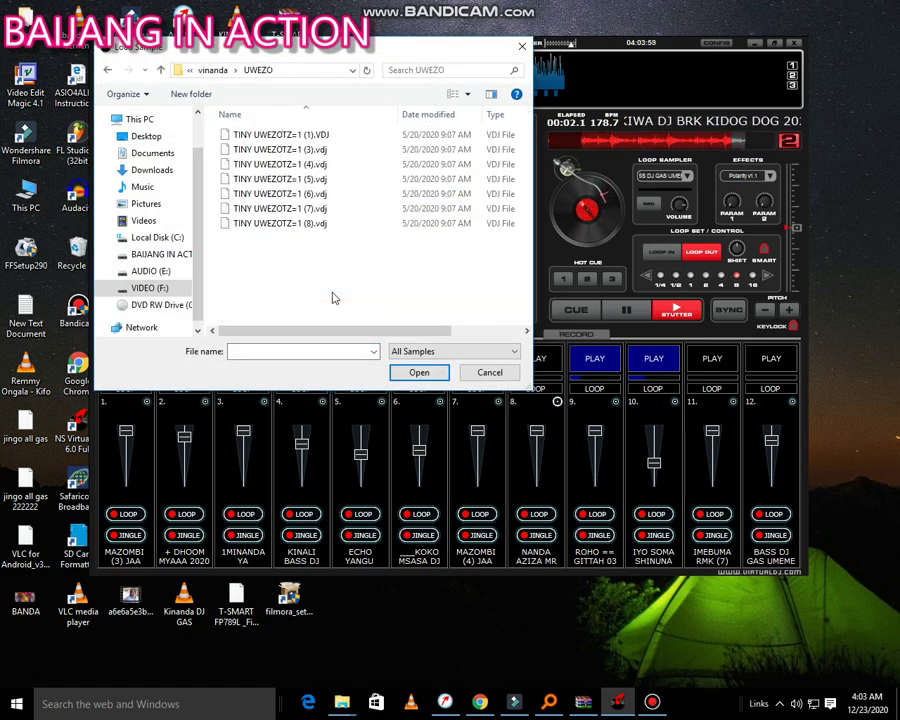
pyautogui.doubleClick(304, 222)
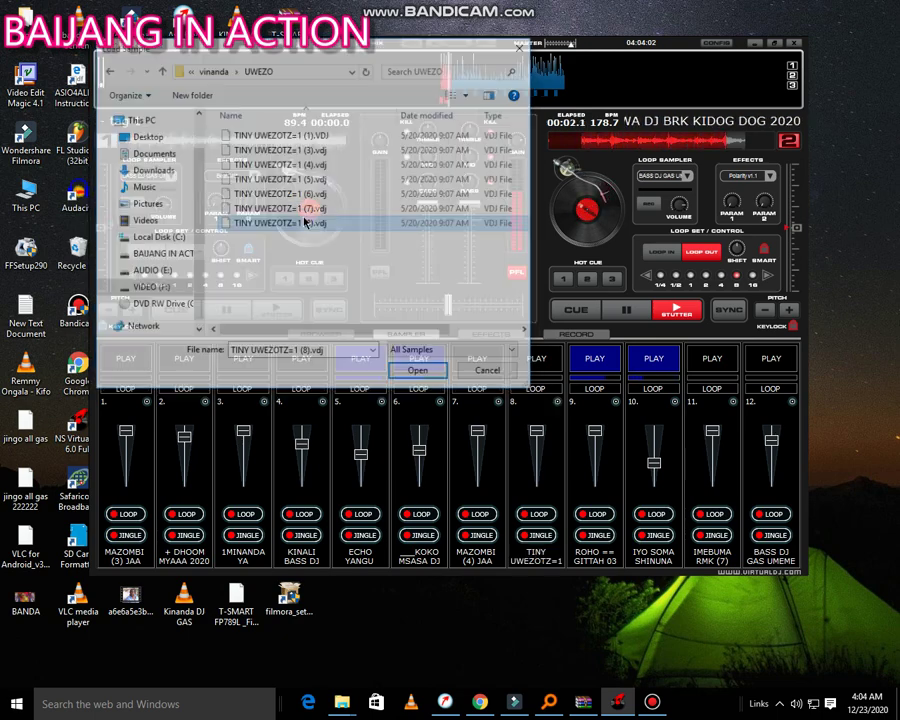
pyautogui.click(532, 358)
# - Stop slot 9, replace its sample with TINY UWEZOTZ=1 (7).vdj and play it
pyautogui.click(584, 360)
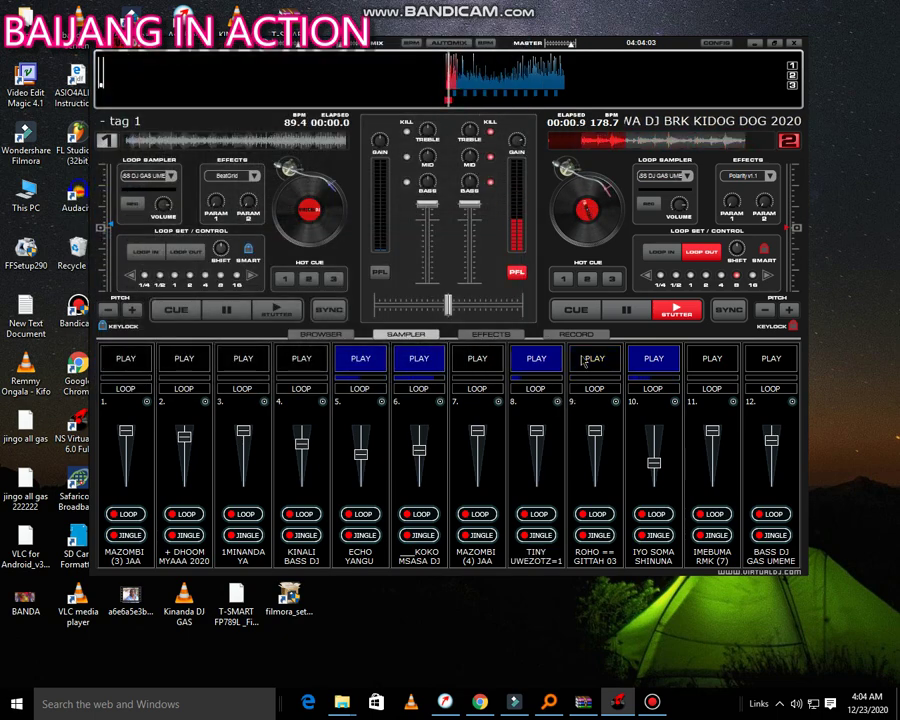
pyautogui.click(614, 402)
pyautogui.click(640, 411)
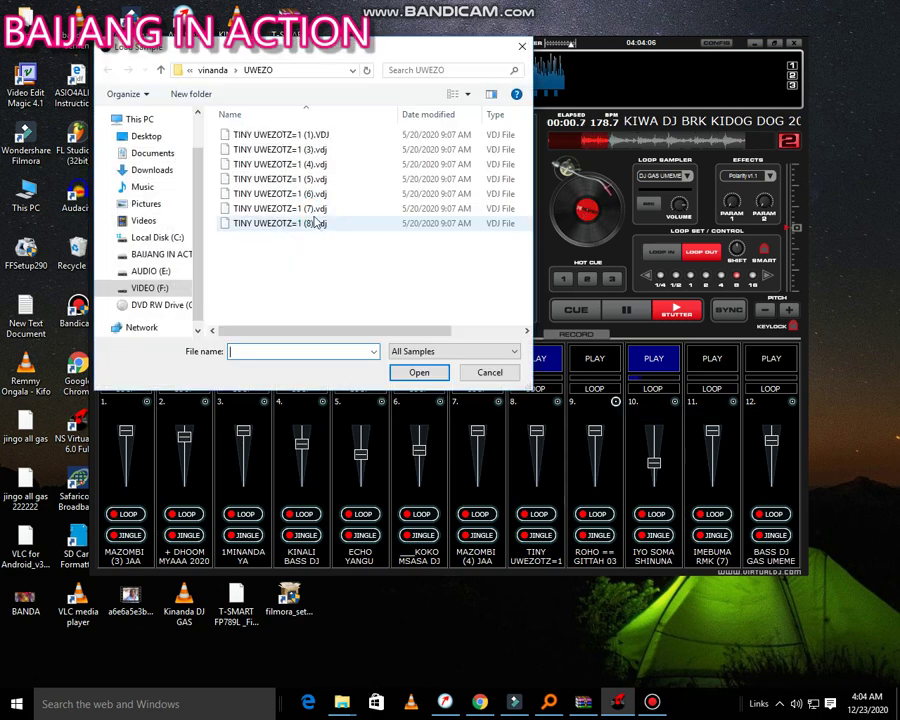
pyautogui.click(300, 209)
pyautogui.doubleClick(312, 211)
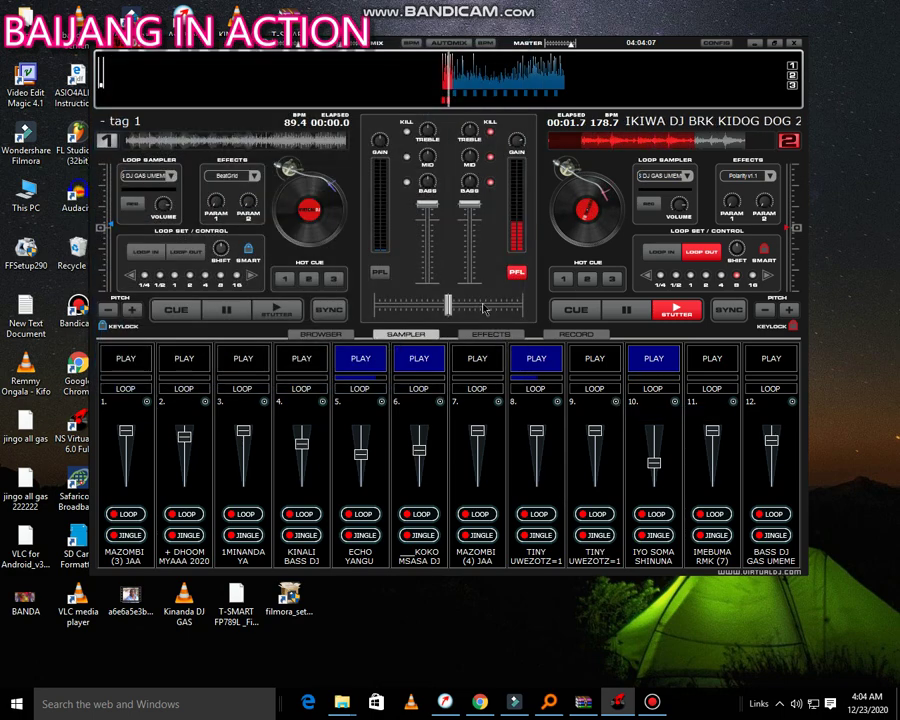
pyautogui.click(595, 360)
# - Replace the sample in slot 8 with TINY UWEZOTZ=1 (6).vdj and play it
pyautogui.click(557, 401)
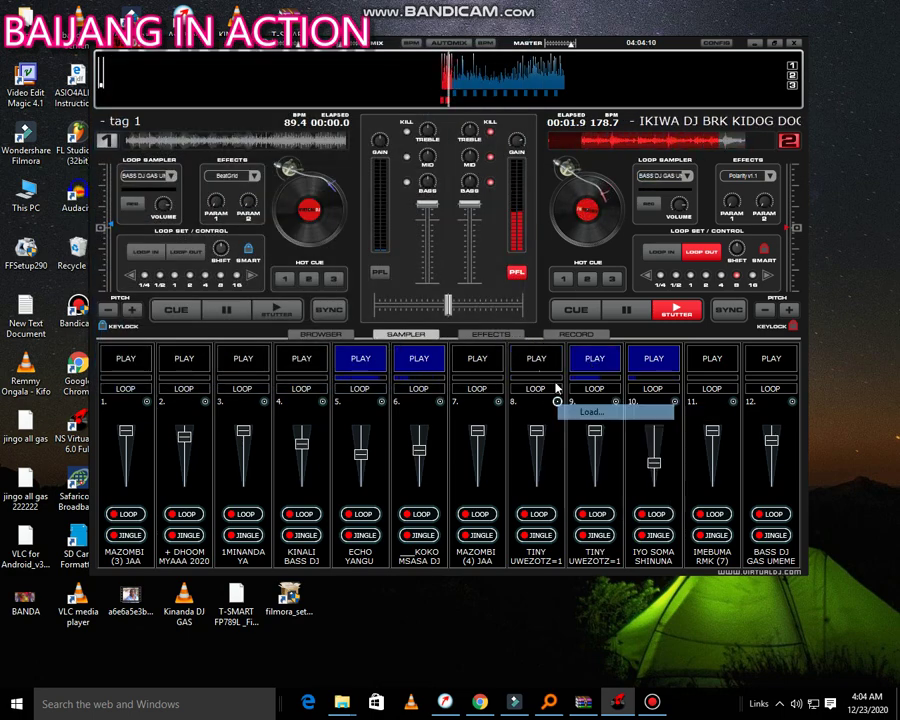
pyautogui.click(585, 411)
pyautogui.click(325, 195)
pyautogui.doubleClick(325, 200)
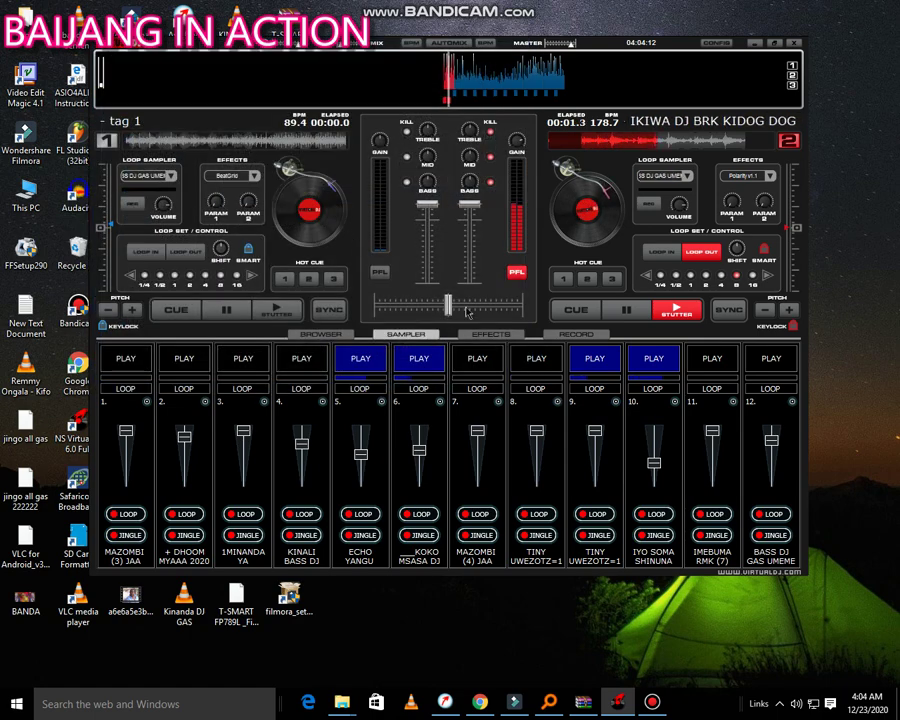
pyautogui.click(543, 361)
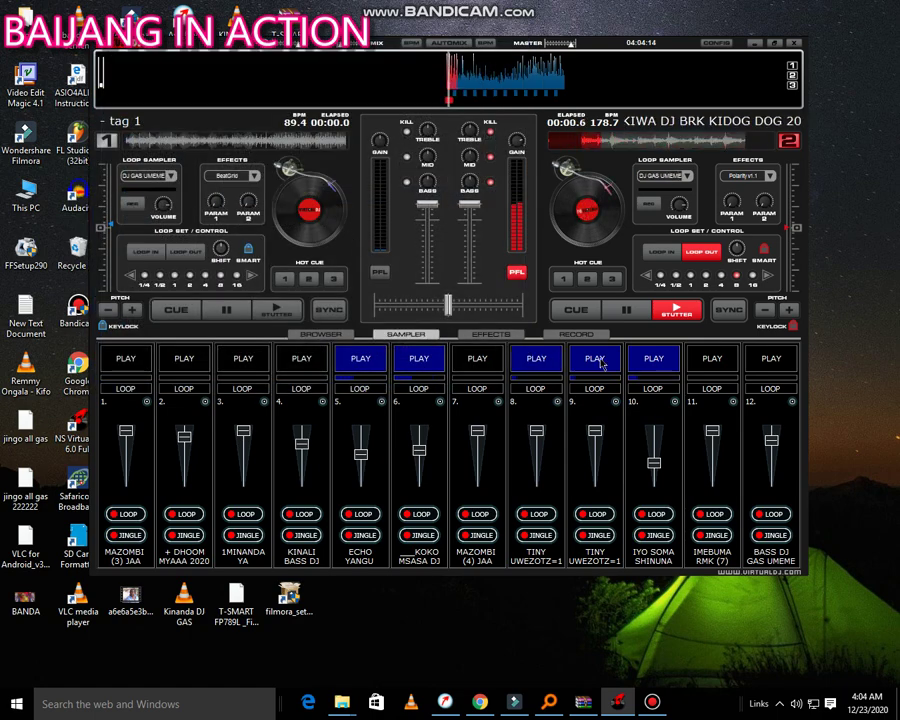
# - Replace the sample in slot 9 with TINY UWEZOTZ=1 (5).vdj and play it
pyautogui.click(614, 401)
pyautogui.click(650, 406)
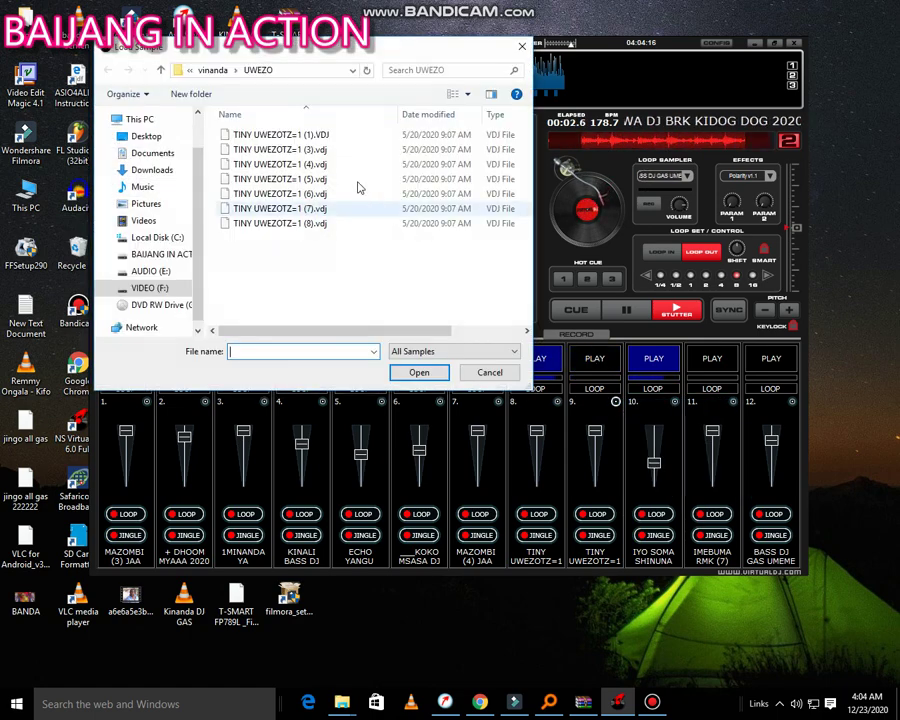
pyautogui.click(327, 179)
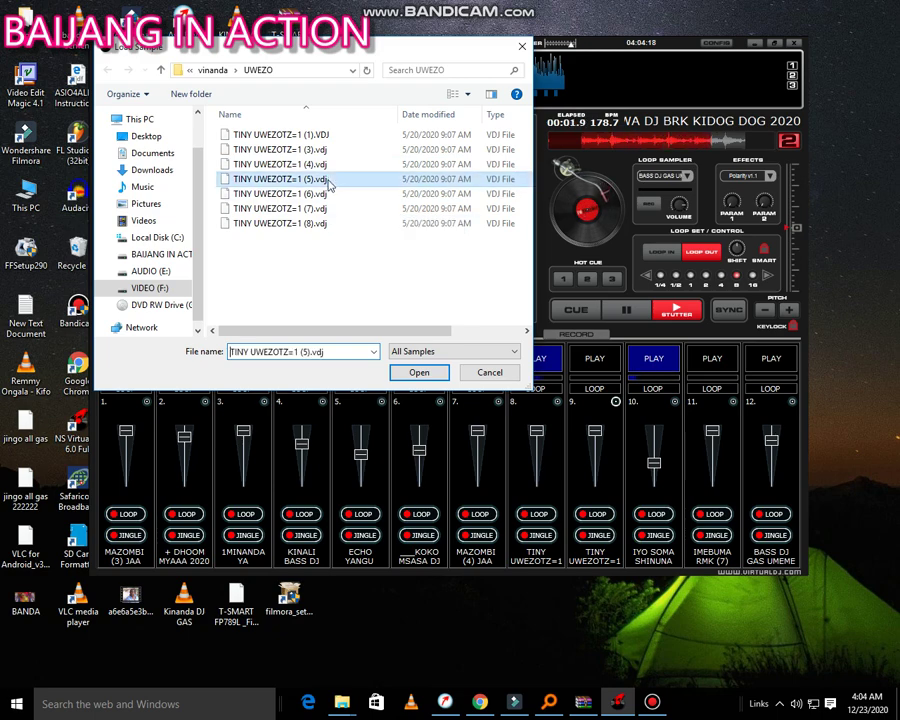
pyautogui.doubleClick(327, 179)
# - Stop slot 8, replace its sample with TINY UWEZOTZ=1 (5).vdj and play it
pyautogui.click(548, 355)
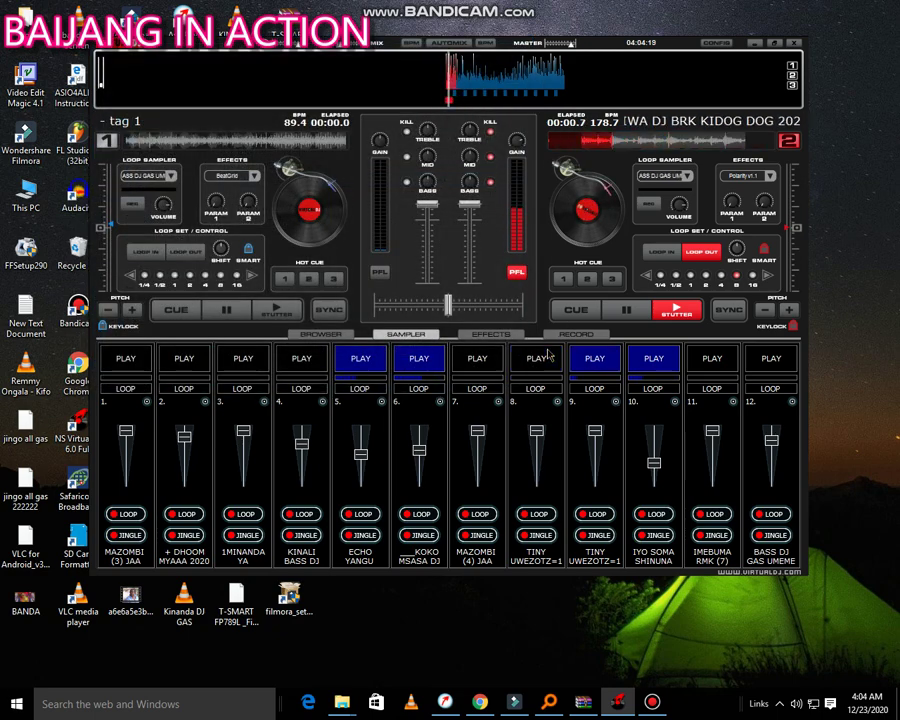
pyautogui.click(557, 401)
pyautogui.click(590, 406)
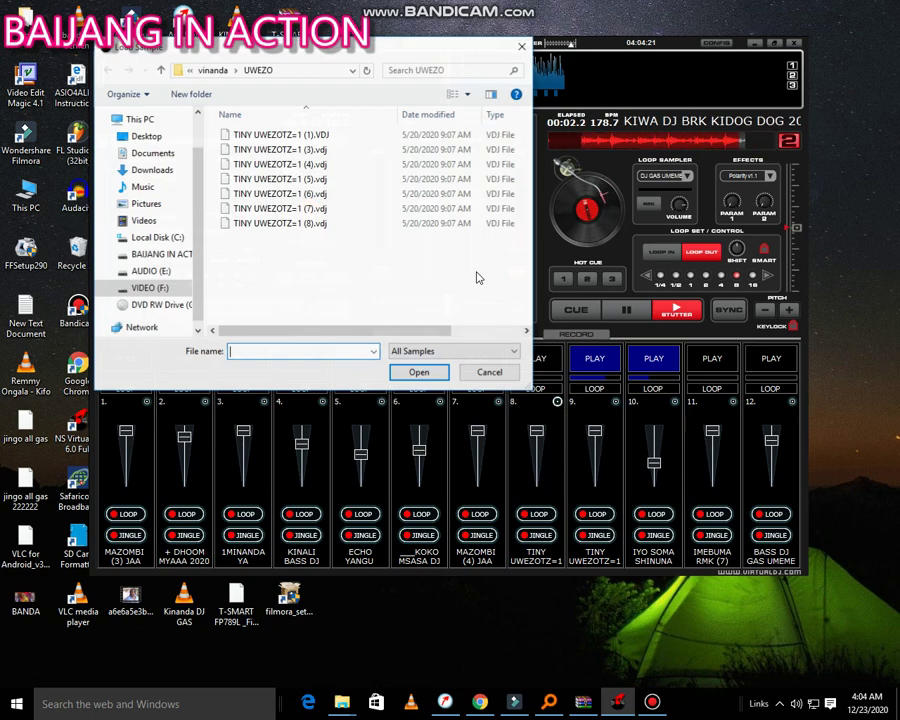
pyautogui.doubleClick(325, 183)
pyautogui.click(556, 370)
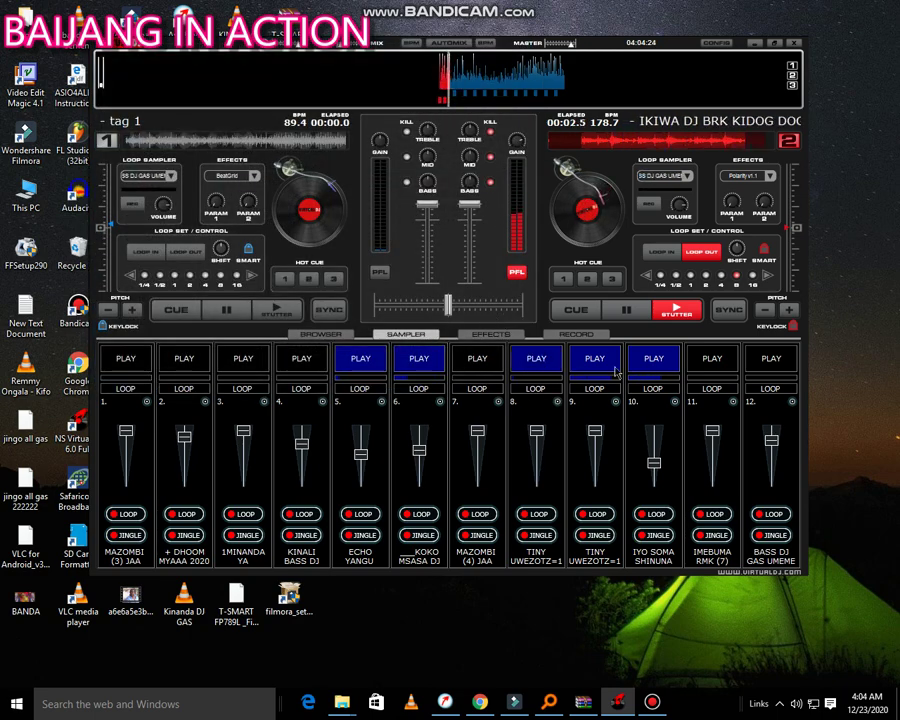
# - Stop slot 9, replace its sample with TINY UWEZOTZ=1 (3).vdj and play it
pyautogui.click(598, 372)
pyautogui.click(617, 402)
pyautogui.click(649, 407)
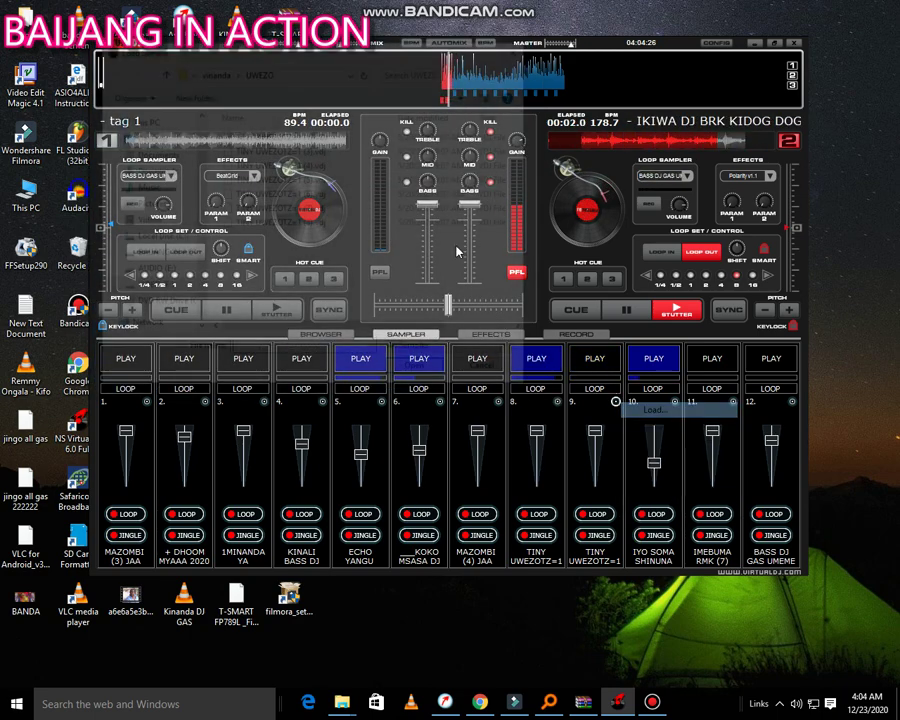
pyautogui.doubleClick(285, 152)
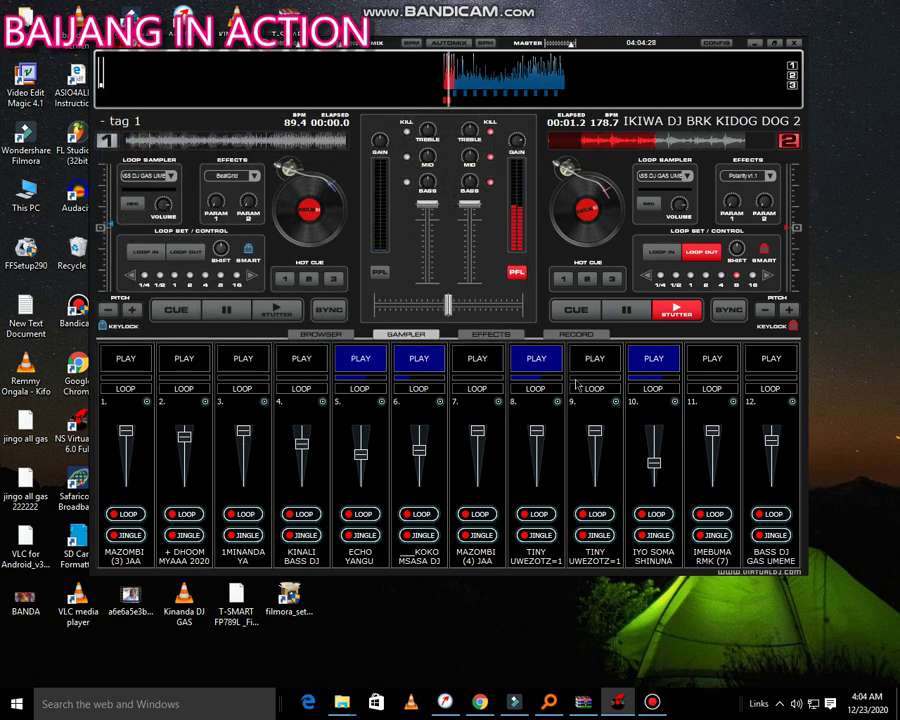
pyautogui.click(585, 362)
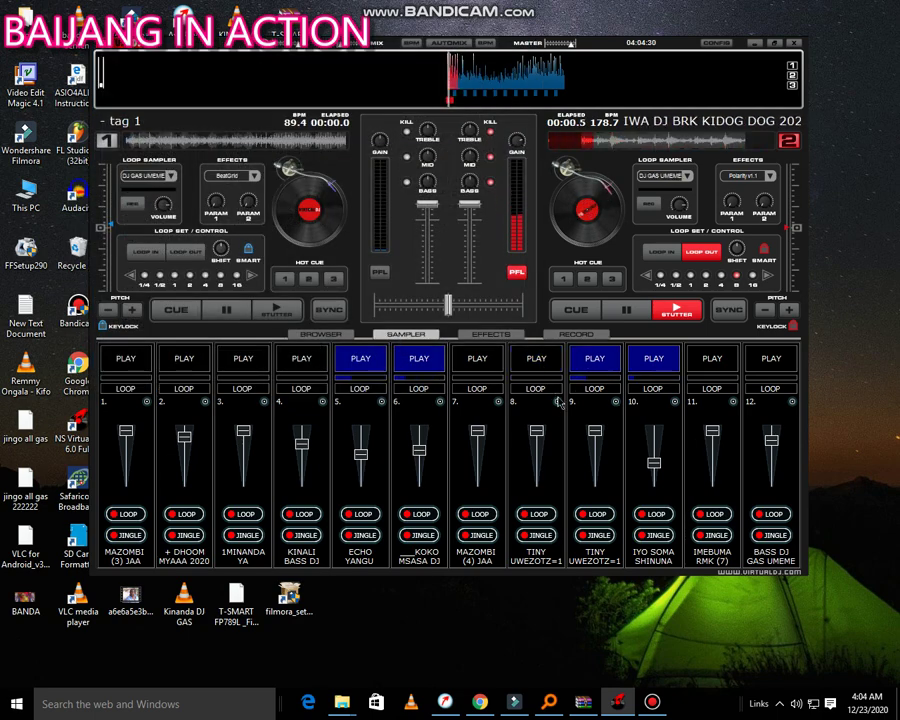
# - Replace the sample in slot 8 with TINY UWEZOTZ=1 (1).VDJ from the UWEZO folder
pyautogui.click(617, 401)
pyautogui.click(650, 409)
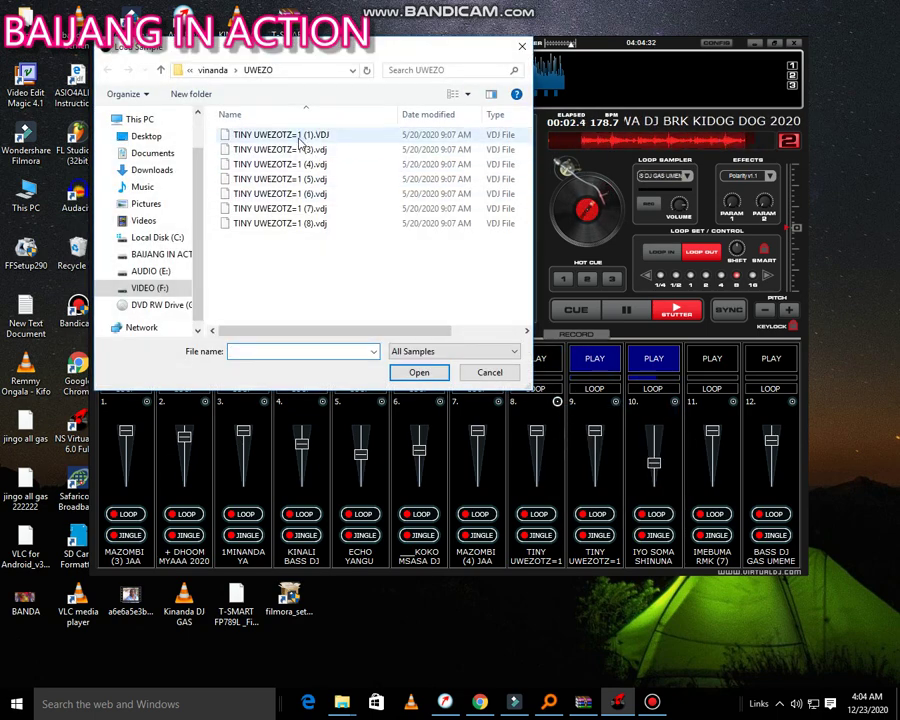
pyautogui.doubleClick(299, 141)
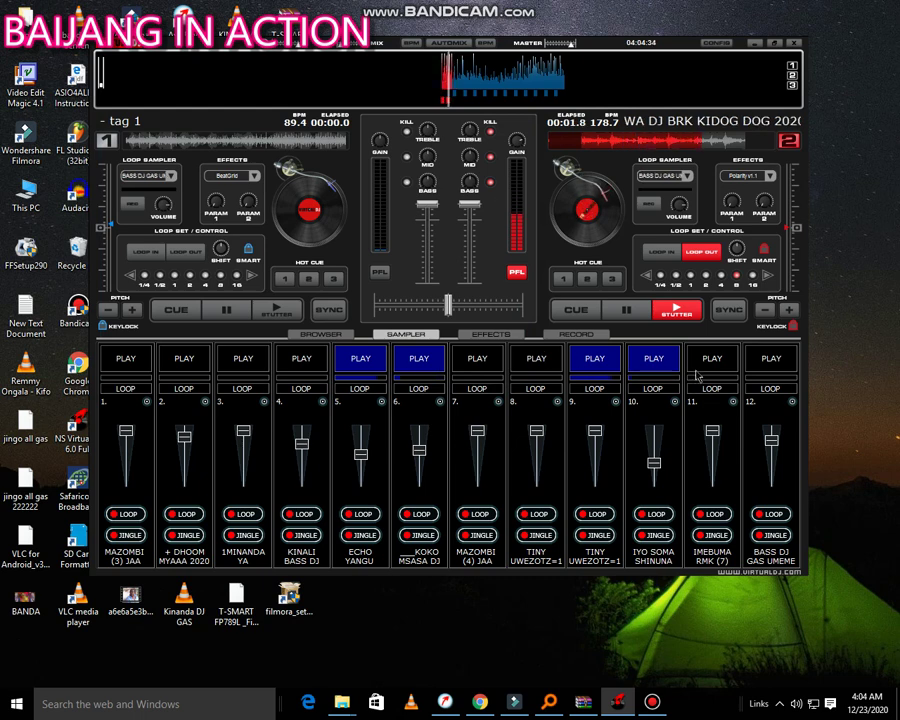
# - Play slot 11 at a slightly lowered volume and switch playback from slot 9 to slot 8
pyautogui.click(705, 362)
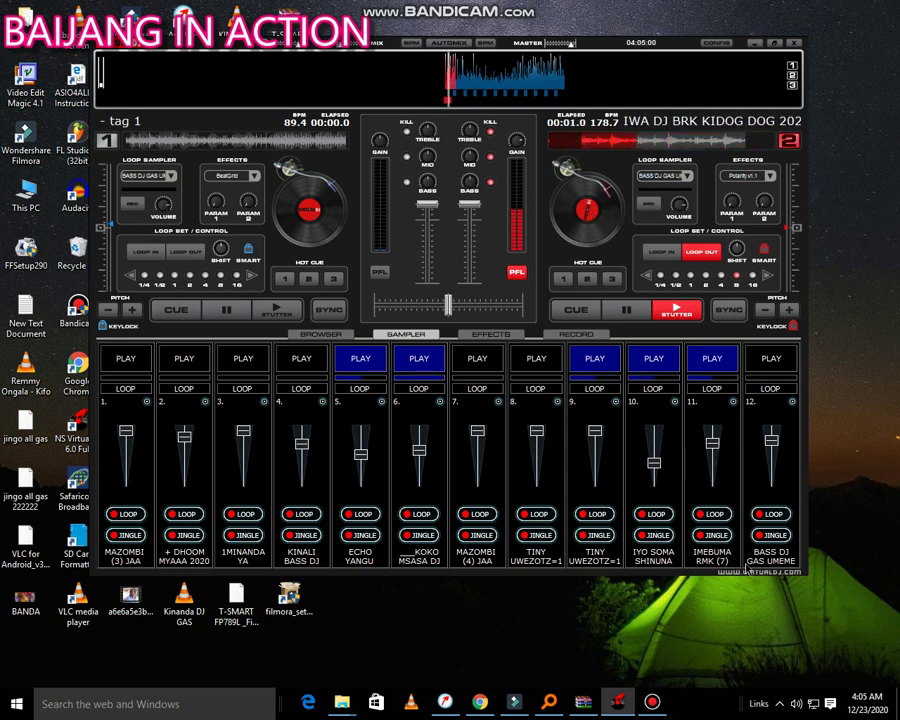
pyautogui.moveTo(537, 431)
pyautogui.mouseDown()
pyautogui.moveTo(537, 482)
pyautogui.moveTo(541, 432)
pyautogui.mouseUp()
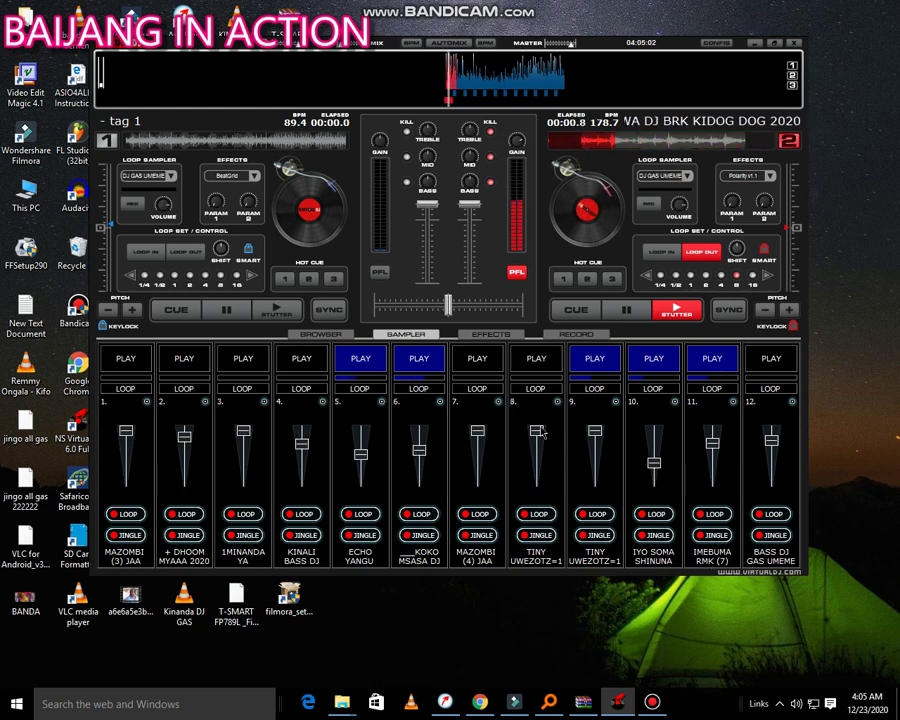
pyautogui.click(527, 369)
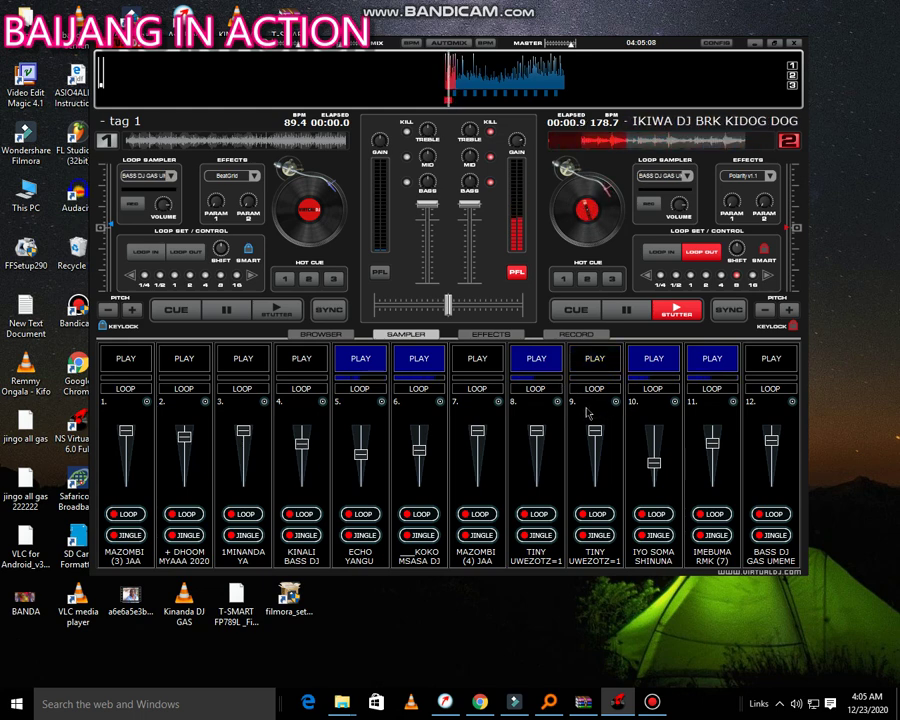
# - Replace the sample in slot 7 with SIMBA WAMOROO KABO RMX.vdj from the ==SAUTY=2 folder and play it
pyautogui.rightClick(499, 403)
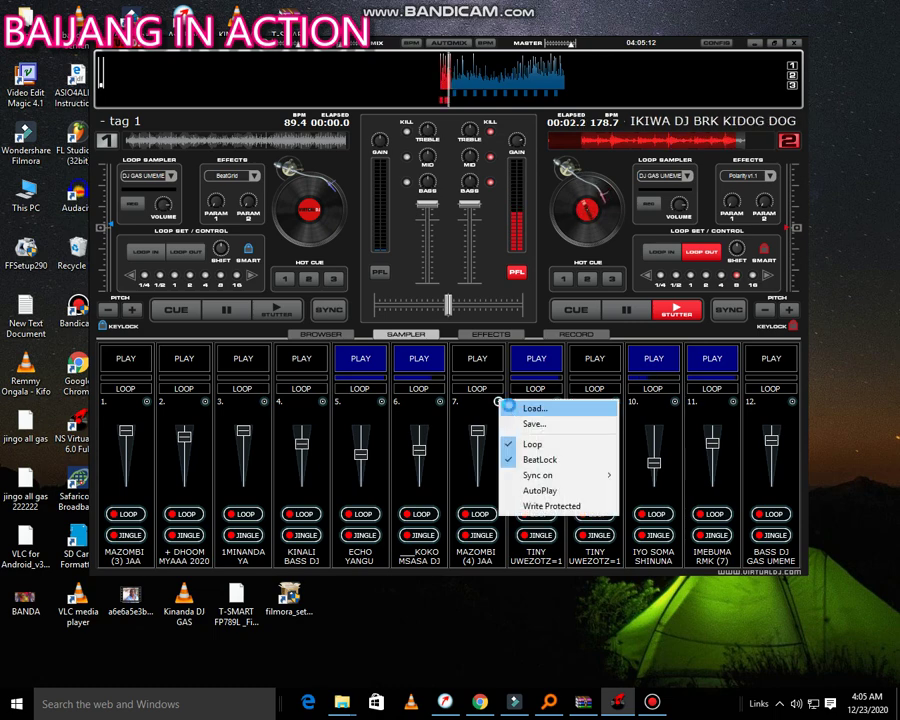
pyautogui.click(522, 408)
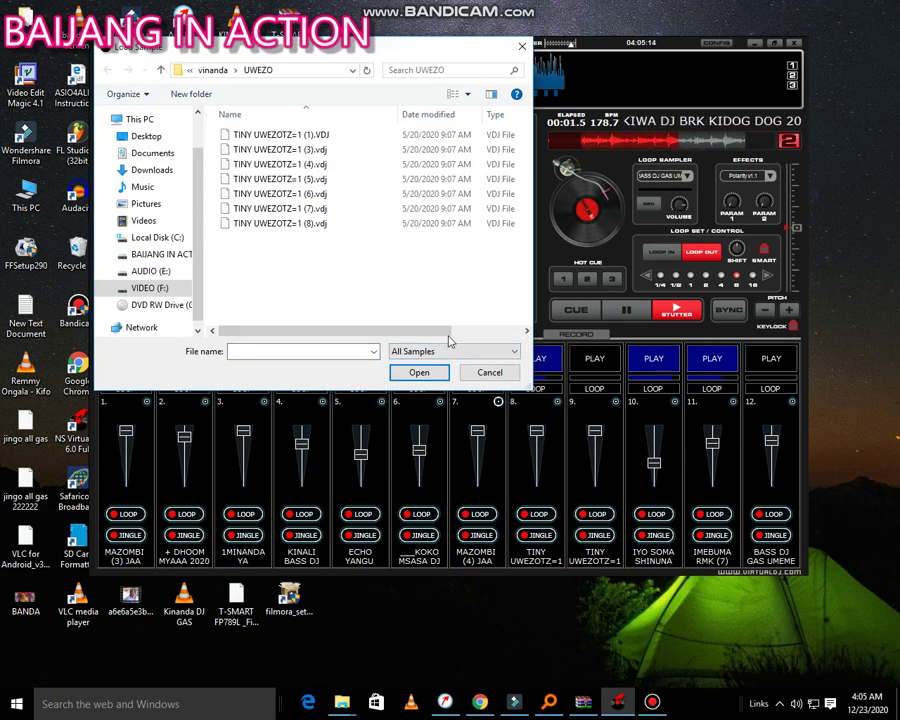
pyautogui.press('BackSpace')
pyautogui.scroll(-1, 375, 289)
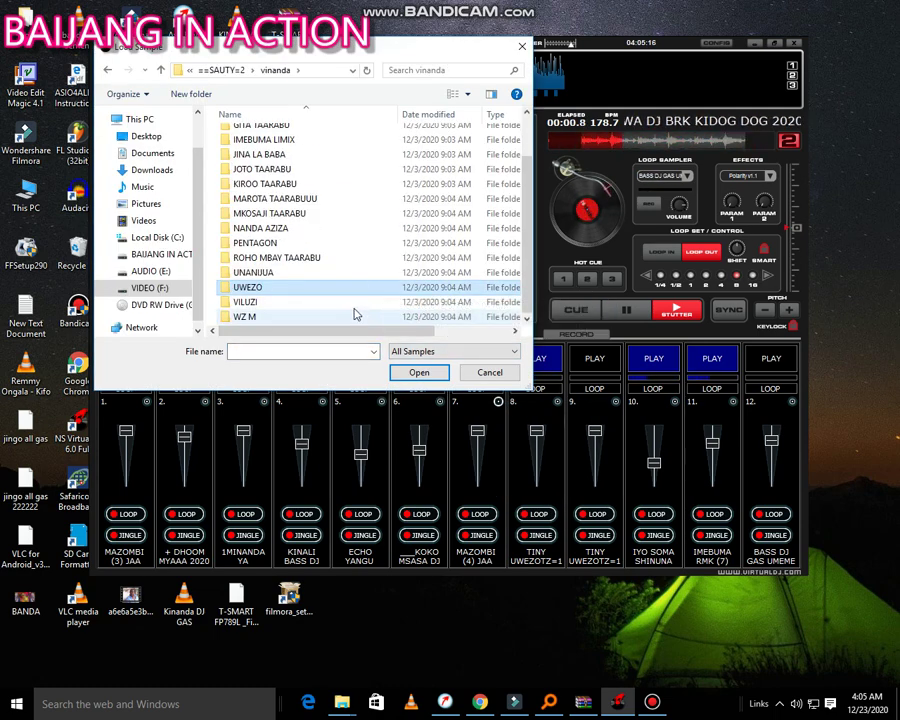
pyautogui.press('BackSpace')
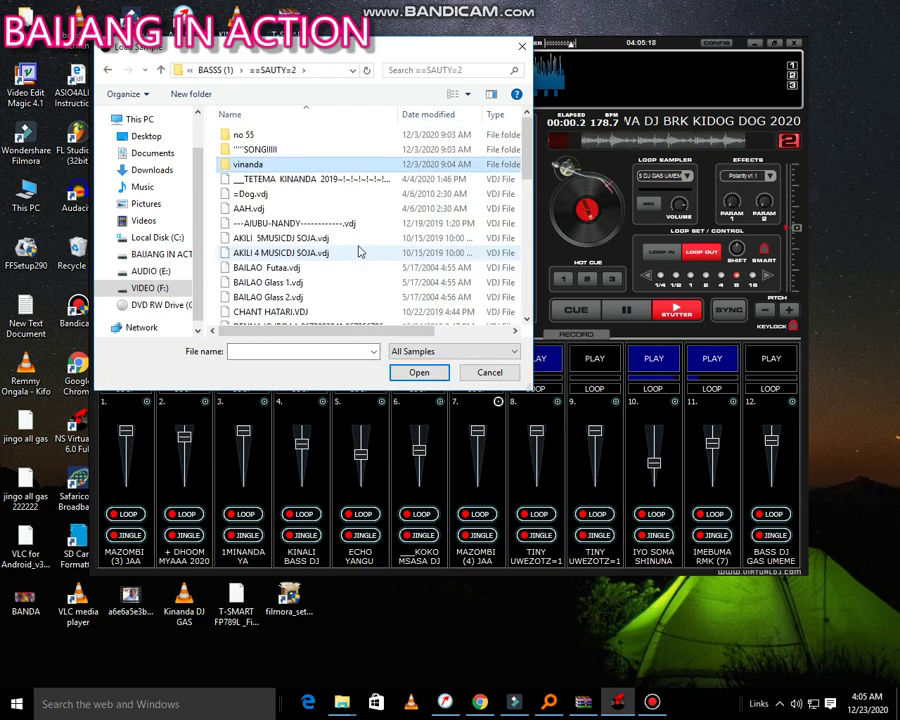
pyautogui.scroll(-10, 322, 220)
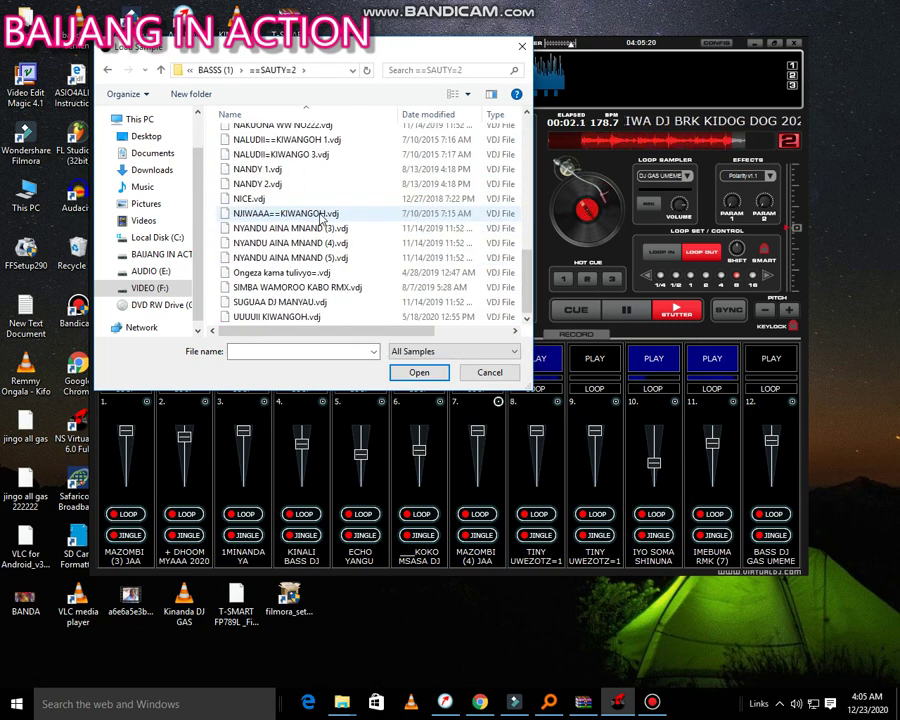
pyautogui.click(330, 272)
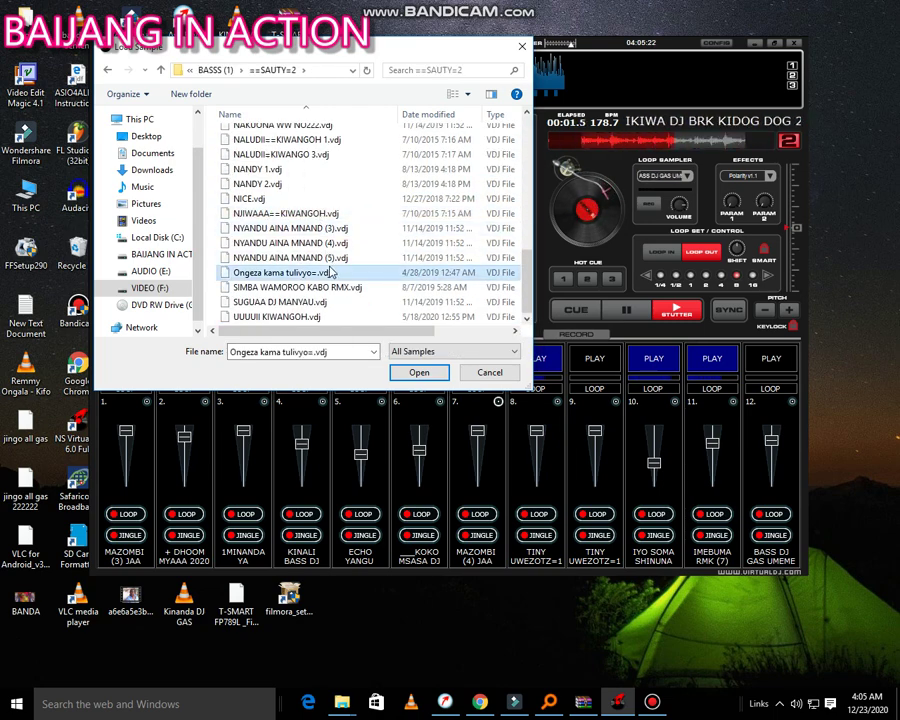
pyautogui.doubleClick(340, 288)
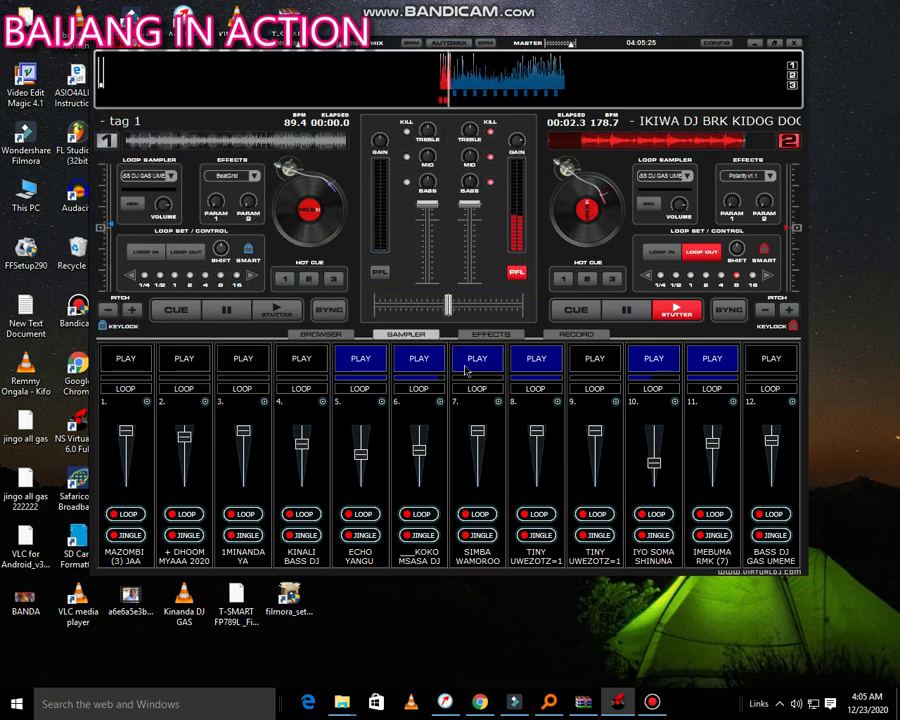
# - Stop the samples in slots 8 and 11 and play slot 9
pyautogui.click(529, 366)
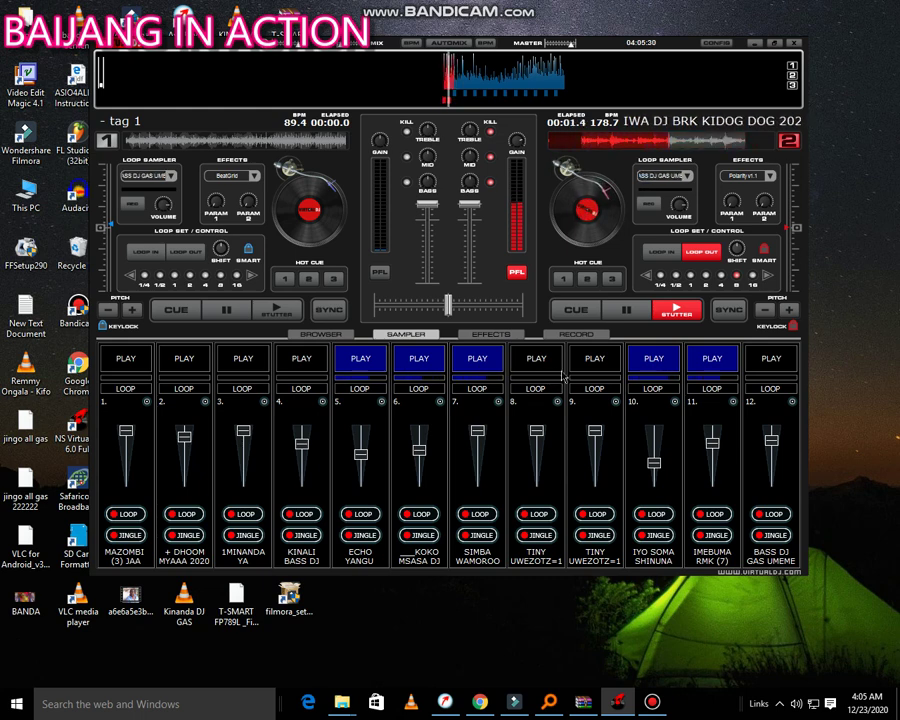
pyautogui.click(710, 370)
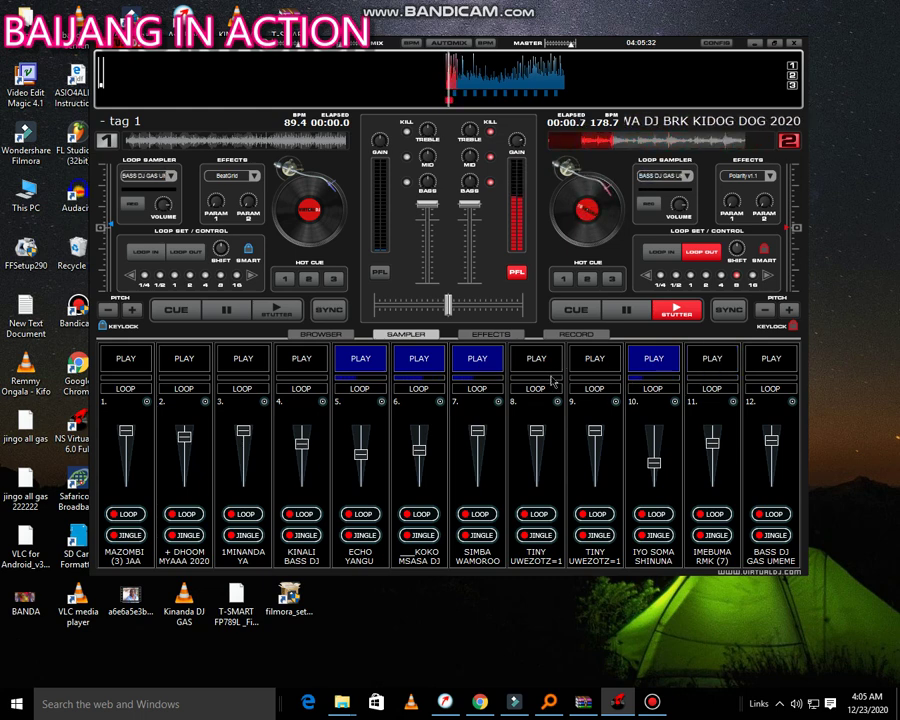
pyautogui.click(586, 366)
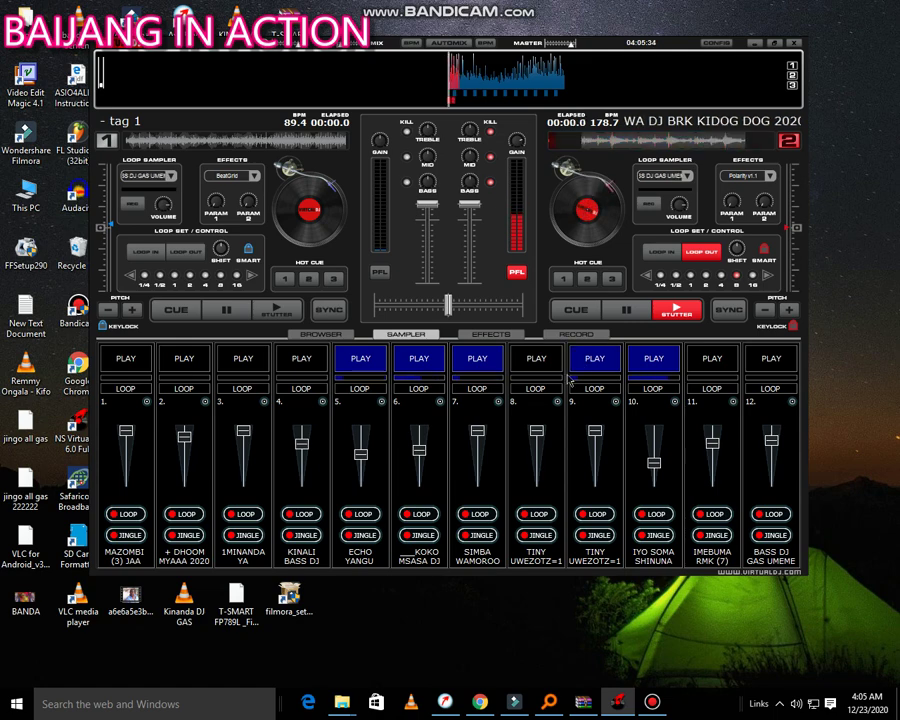
# - Replace the sample in slot 8 with AKILI 4 MUSICDJ SOJA.vdj and play it
pyautogui.click(557, 402)
pyautogui.click(585, 411)
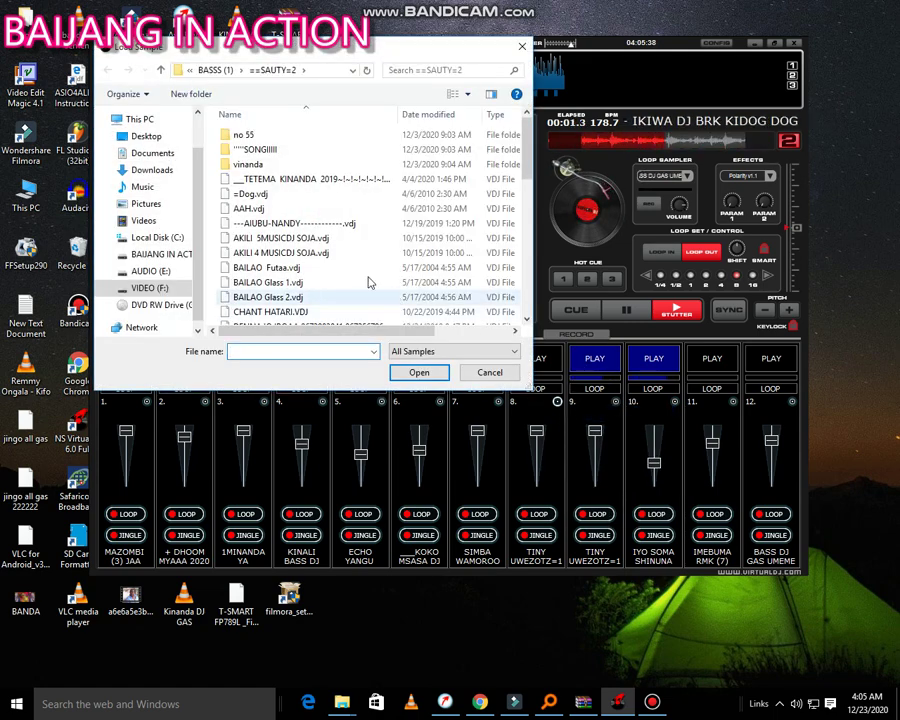
pyautogui.doubleClick(316, 258)
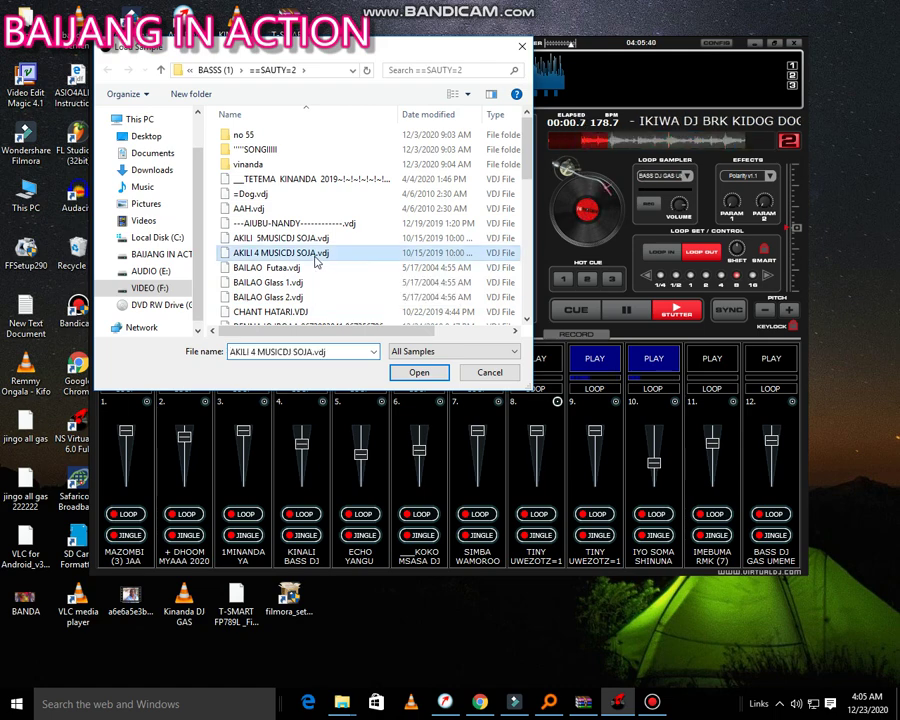
pyautogui.click(520, 366)
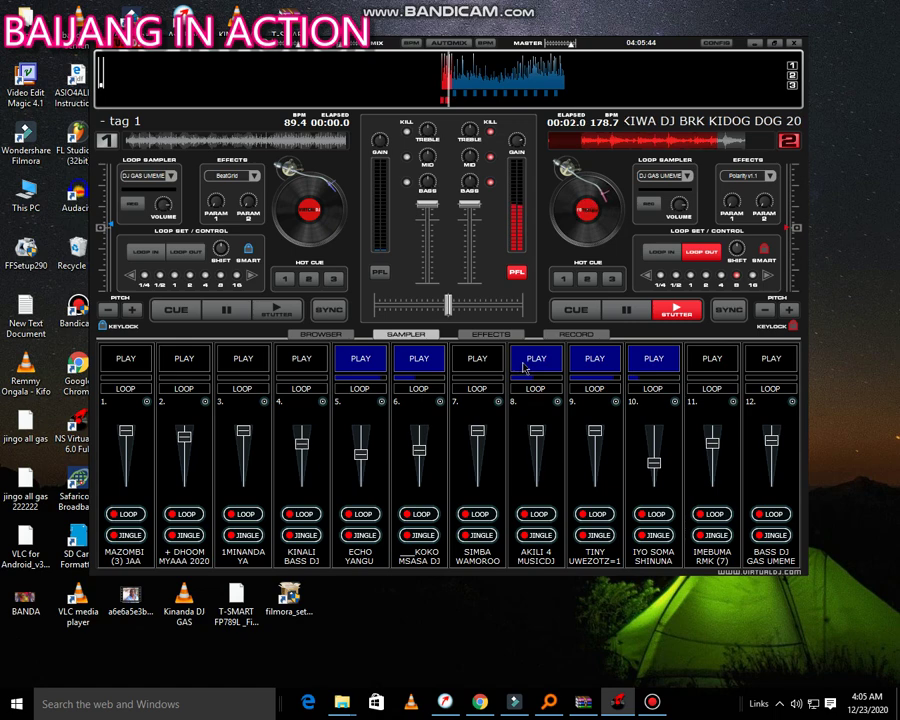
# - Stop the samples in slots 9 and 8 and play slot 7
pyautogui.click(598, 372)
pyautogui.click(480, 358)
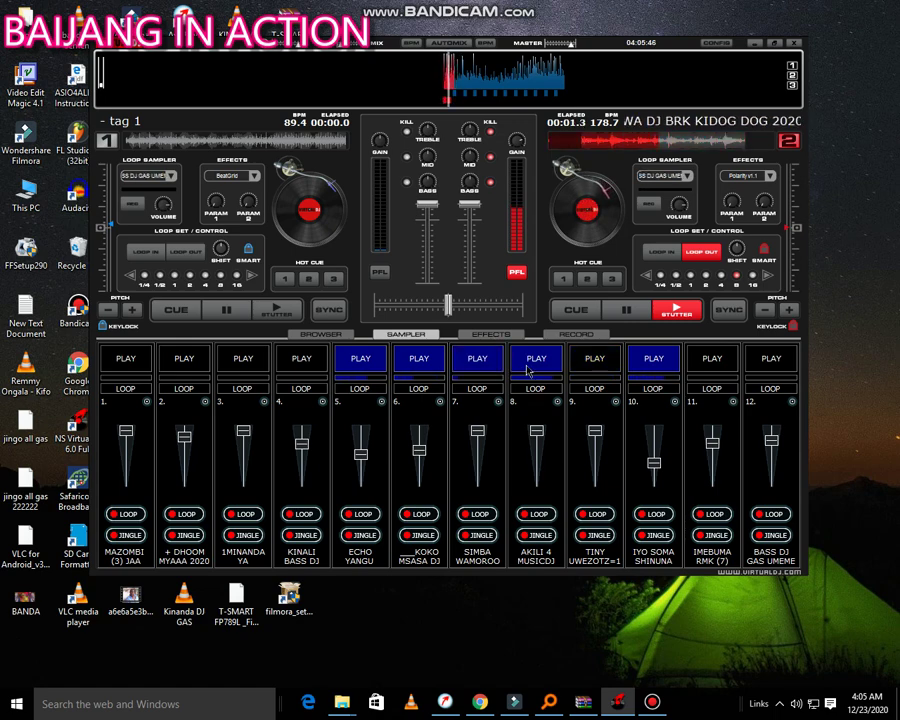
pyautogui.click(532, 364)
# - Replace the sample in slot 8 with NAKUONA WW NO111.vdj from the ==SAUTY=2 folder
pyautogui.click(557, 402)
pyautogui.click(587, 413)
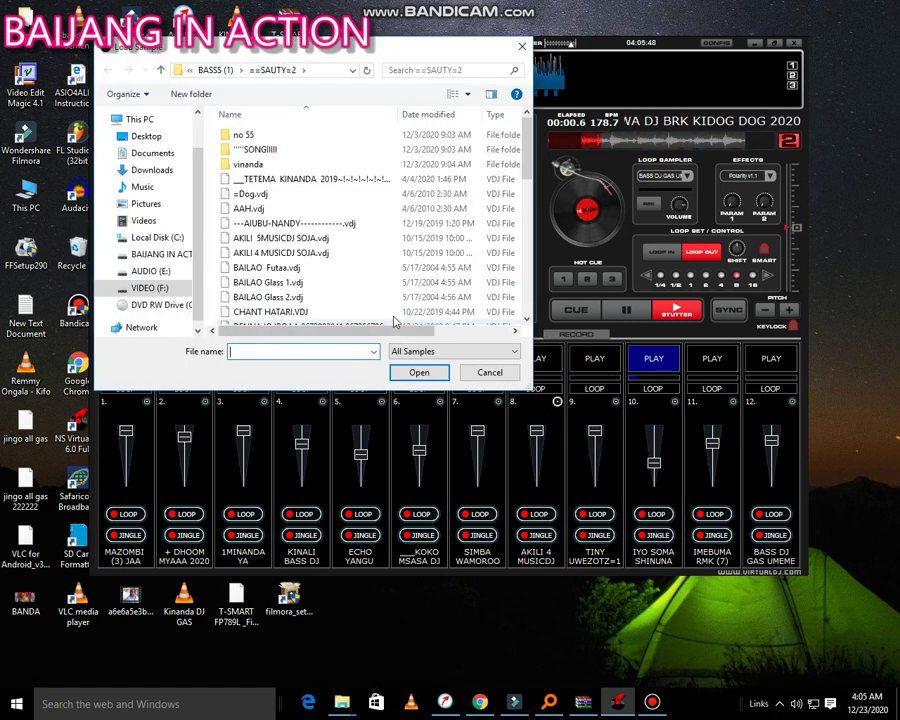
pyautogui.scroll(-5, 342, 289)
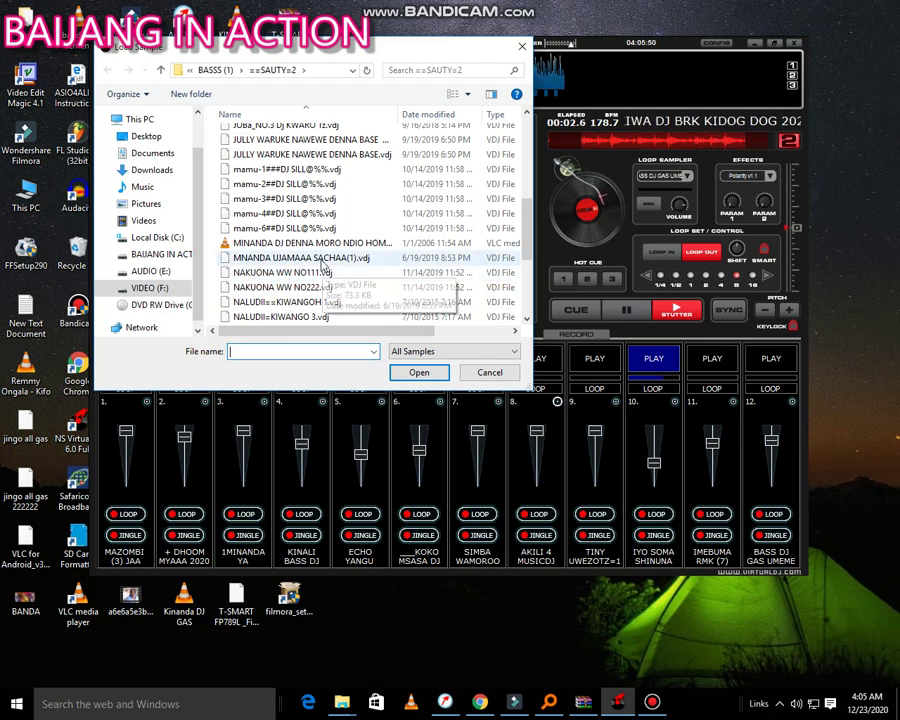
pyautogui.click(320, 259)
pyautogui.click(327, 272)
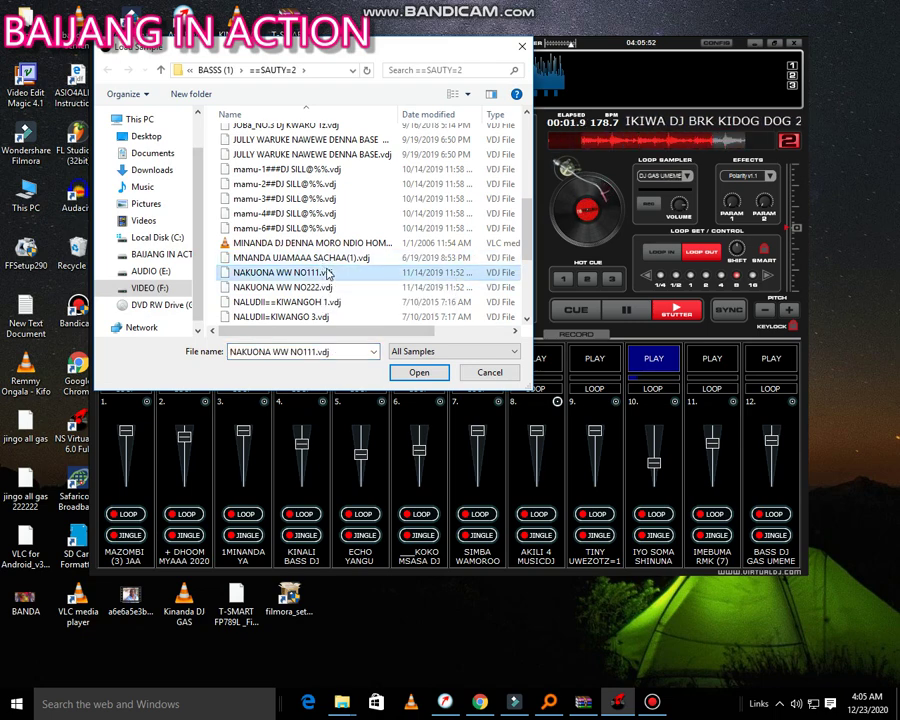
pyautogui.doubleClick(327, 272)
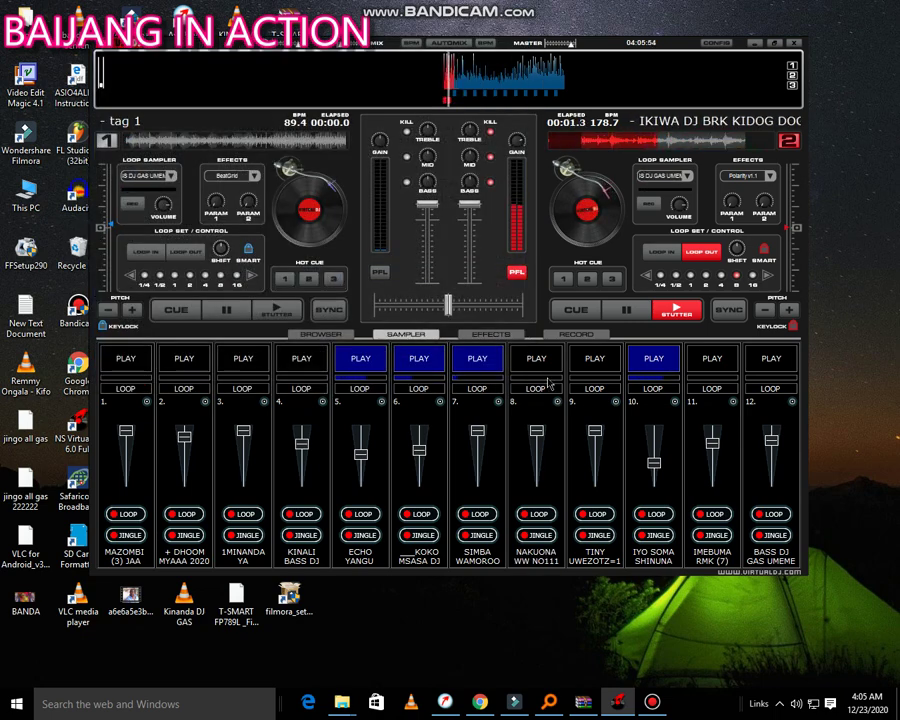
# - Play the samples in slots 9 and 8 and stop slot 7
pyautogui.click(580, 366)
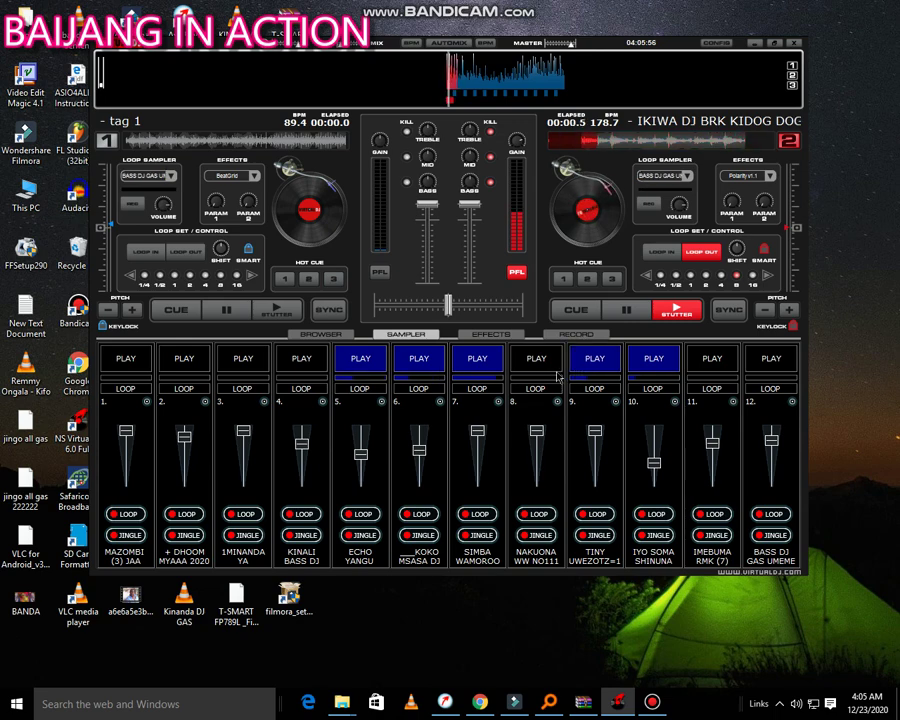
pyautogui.click(555, 372)
pyautogui.click(481, 368)
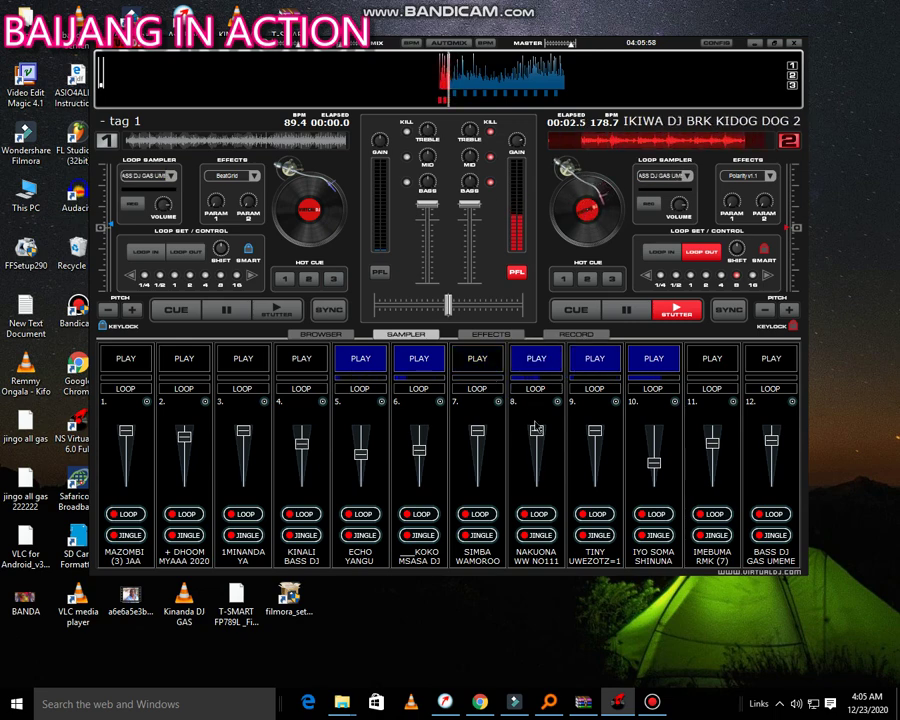
# - Replace the sample in slot 8 with NAKUONA WW NO222.vdj and play it
pyautogui.click(556, 402)
pyautogui.click(578, 410)
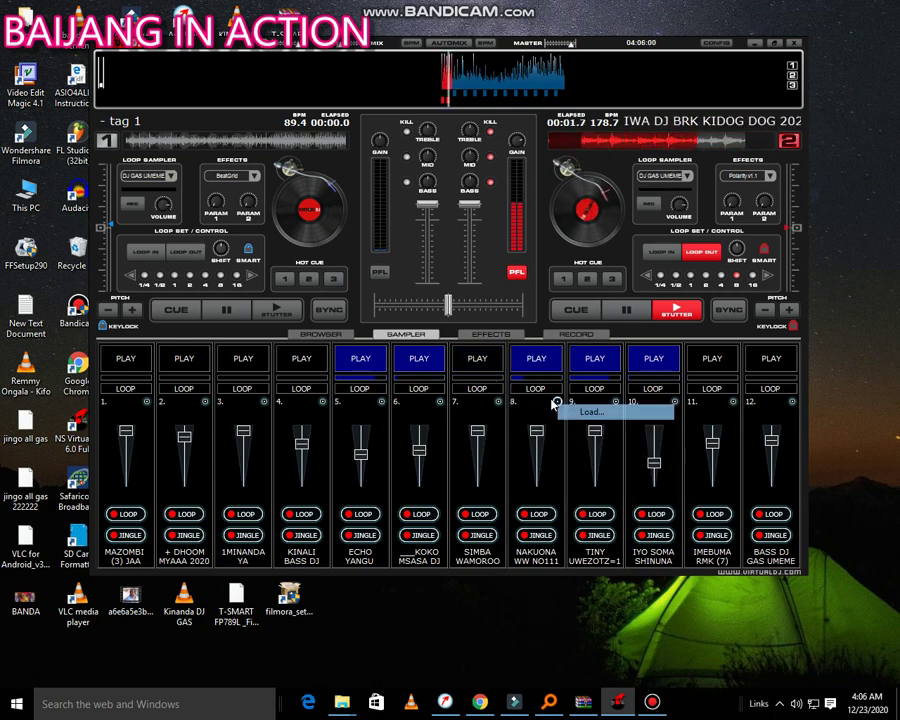
pyautogui.scroll(-4, 408, 320)
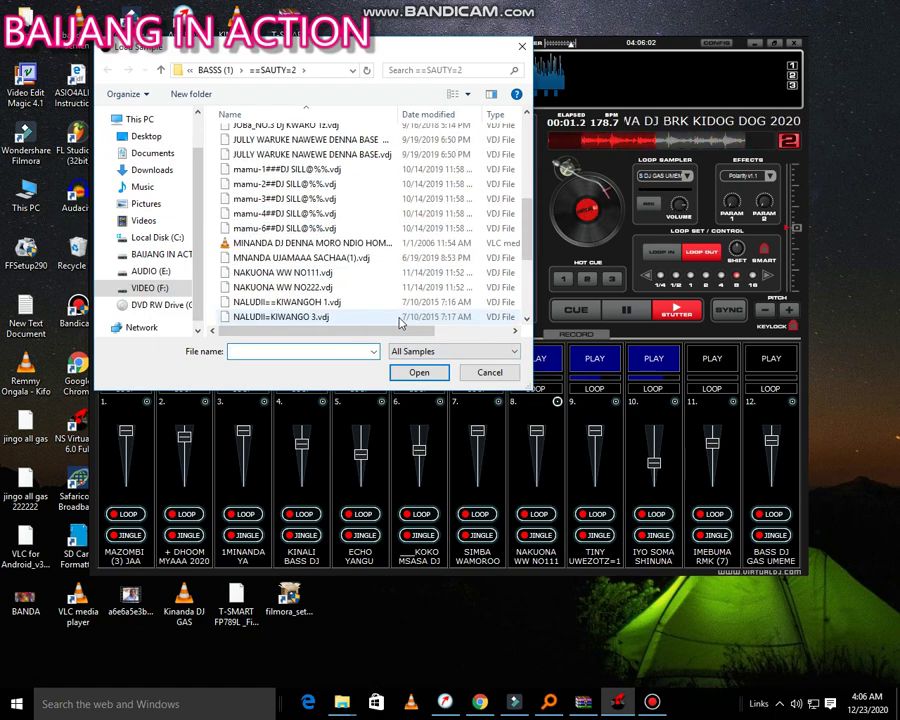
pyautogui.doubleClick(313, 288)
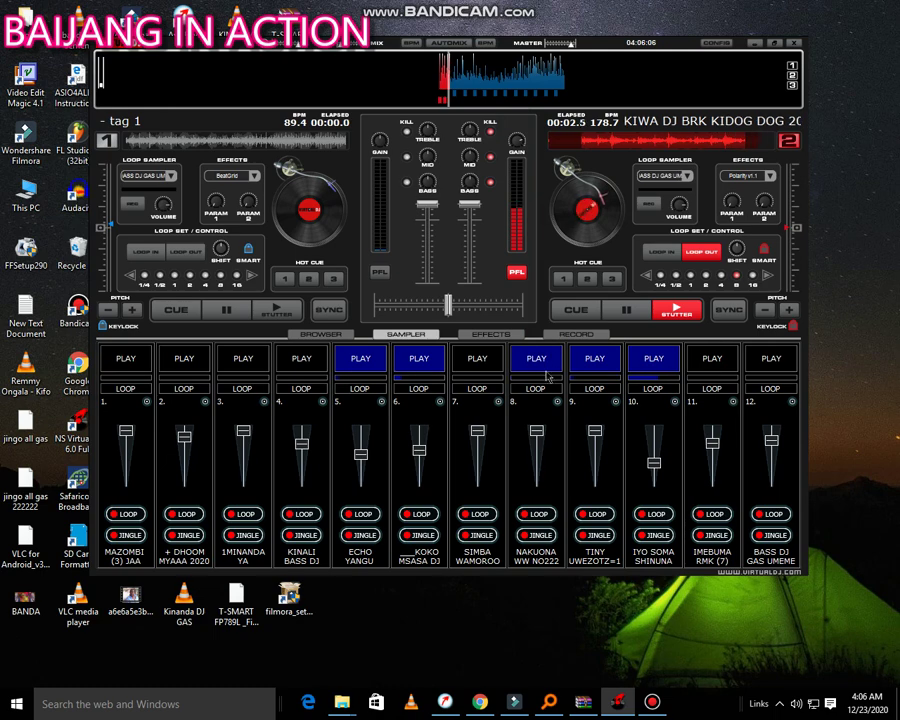
# - Replace the sample in slot 8 with NANDY 1.vdj from the ==SAUTY=2 folder and play it
pyautogui.click(557, 401)
pyautogui.click(588, 410)
pyautogui.scroll(-10, 428, 313)
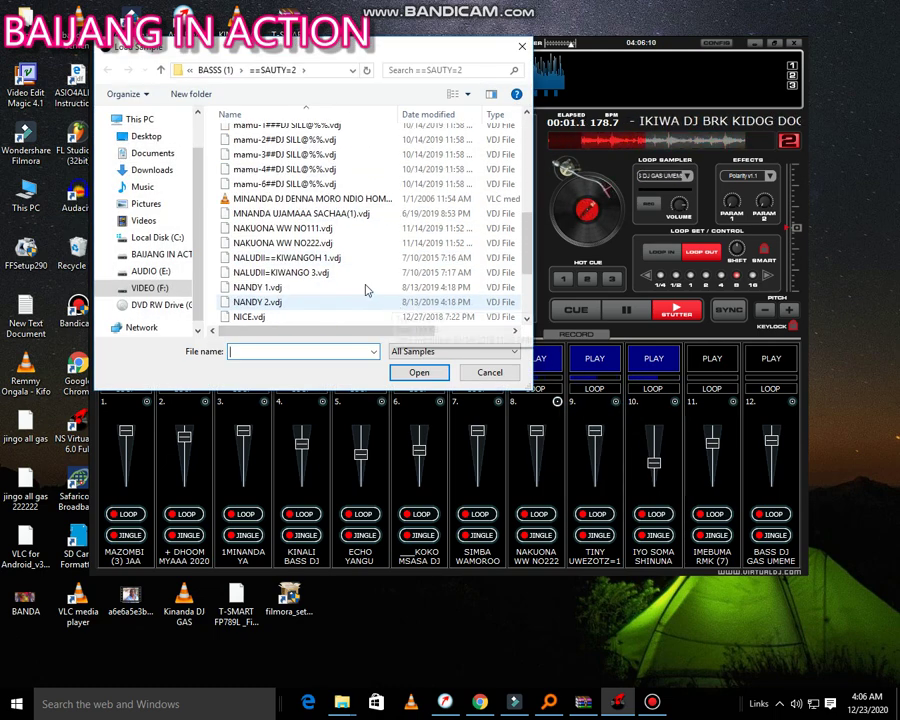
pyautogui.doubleClick(358, 287)
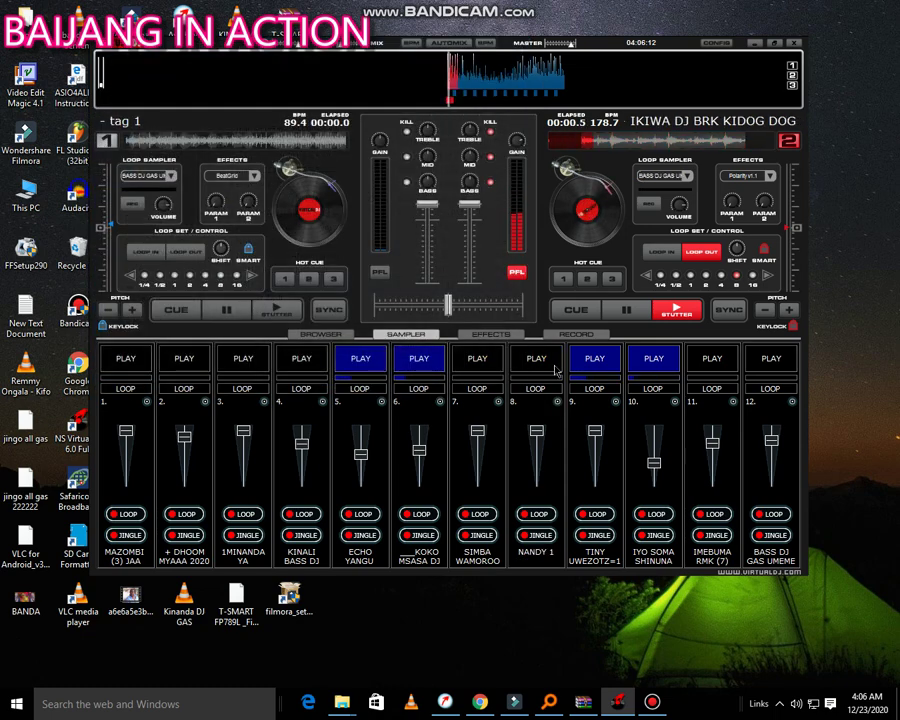
pyautogui.click(537, 362)
pyautogui.click(557, 402)
pyautogui.click(576, 409)
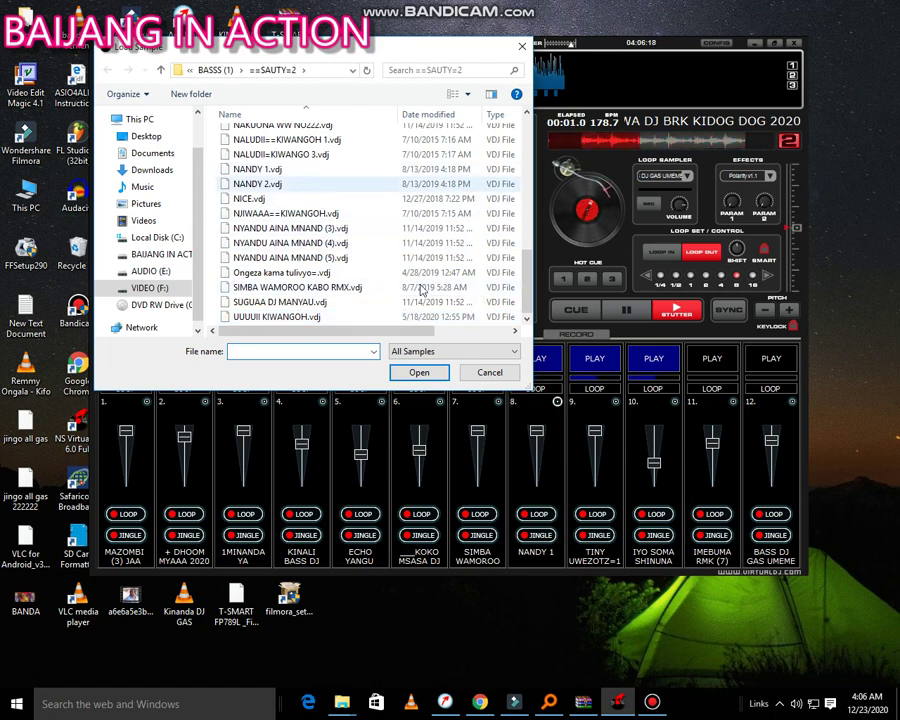
pyautogui.press('Escape')
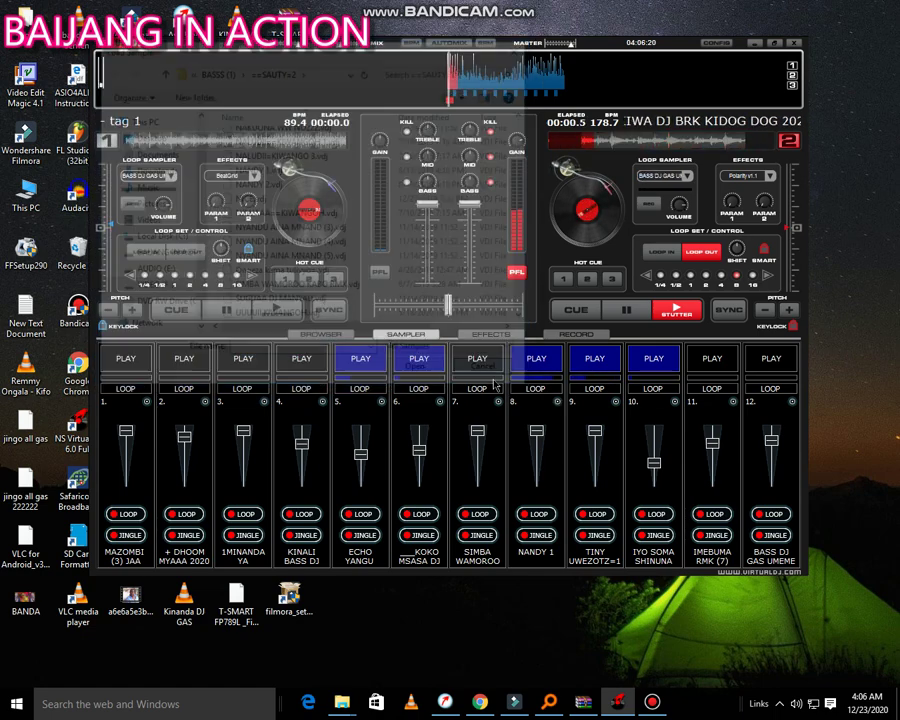
# - Stop the sample in slot 9 and play the KINALI BASS DJ sample in slot 4
pyautogui.click(594, 368)
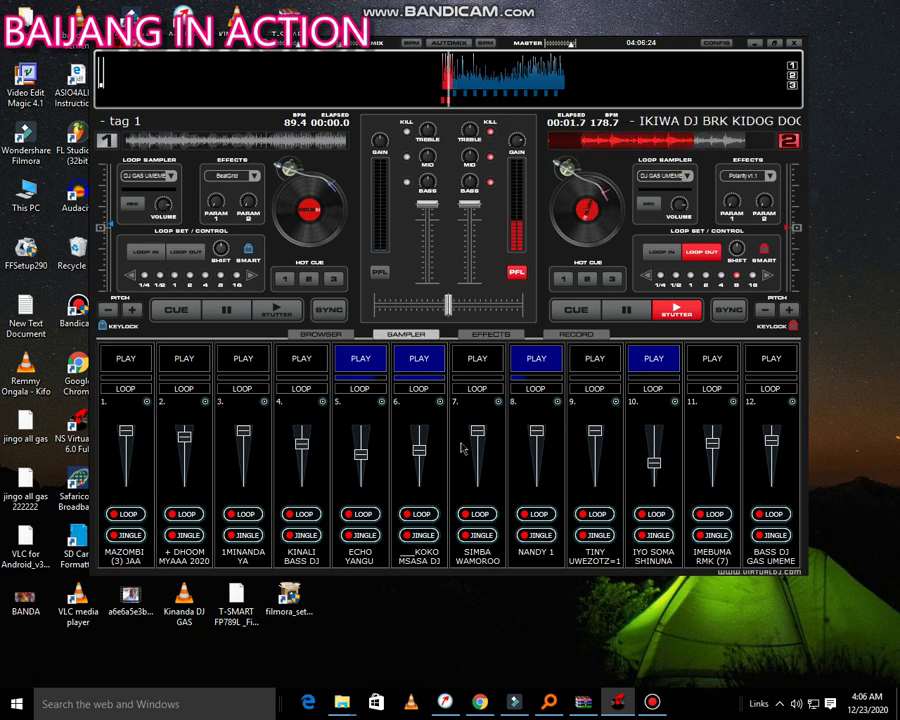
pyautogui.click(296, 365)
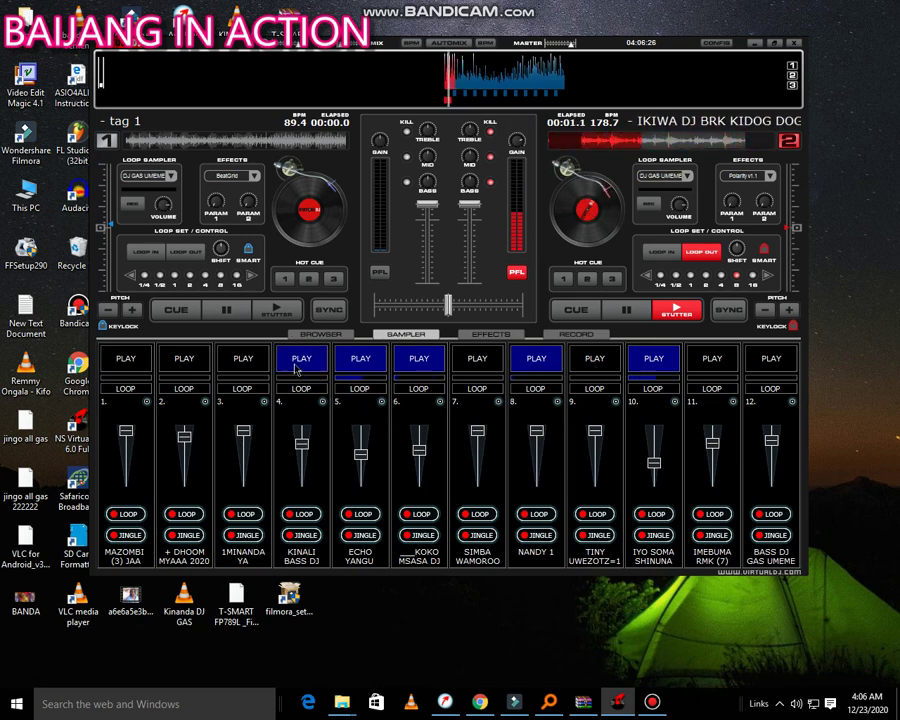
# - Replace the sample in slot 1 with NANDY 2.vdj from the ==SAUTY=2 folder
pyautogui.click(147, 402)
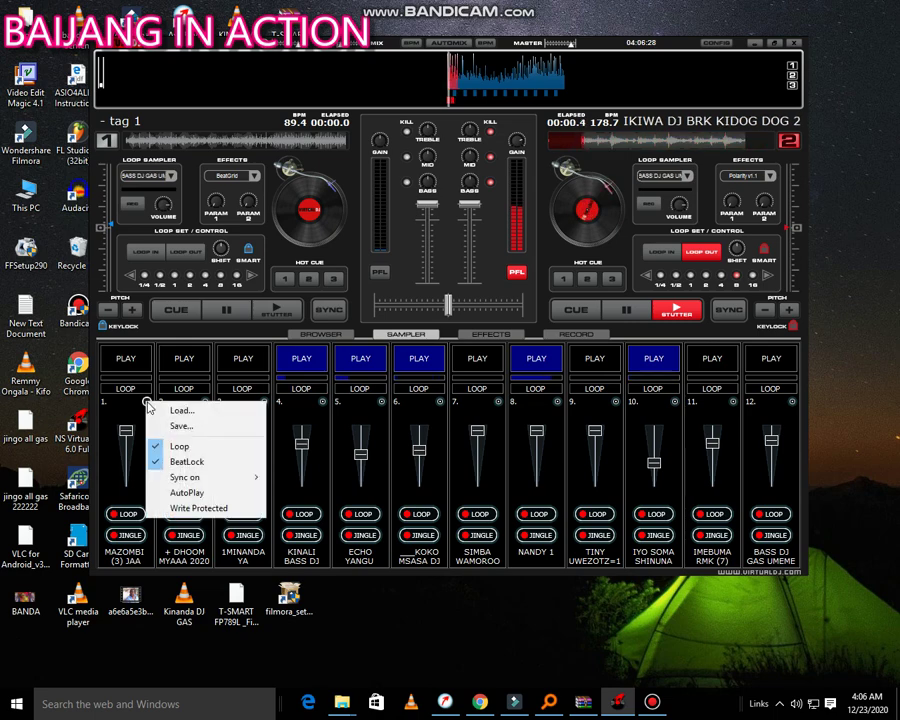
pyautogui.click(178, 410)
pyautogui.scroll(-10, 284, 316)
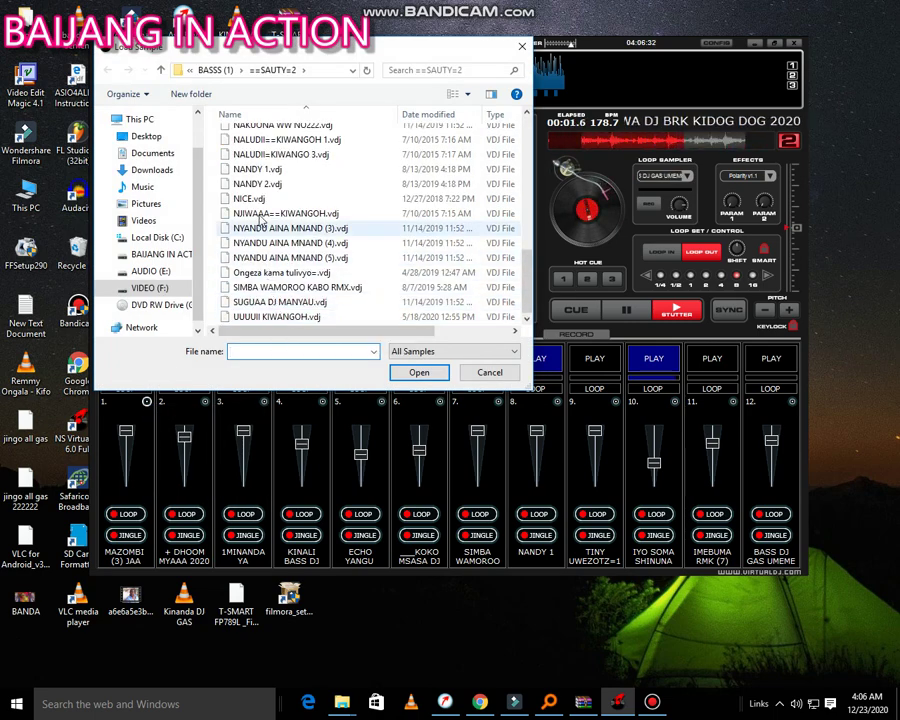
pyautogui.doubleClick(262, 184)
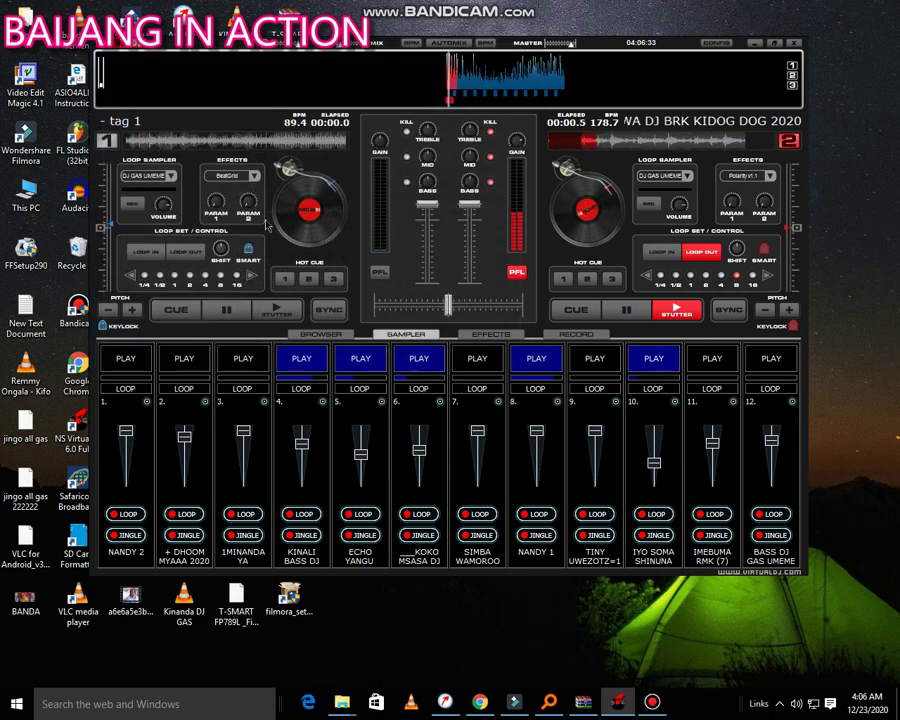
# - Play the NANDY 2 sample in slot 1 and stop the NANDY 1 sample in slot 8
pyautogui.click(352, 357)
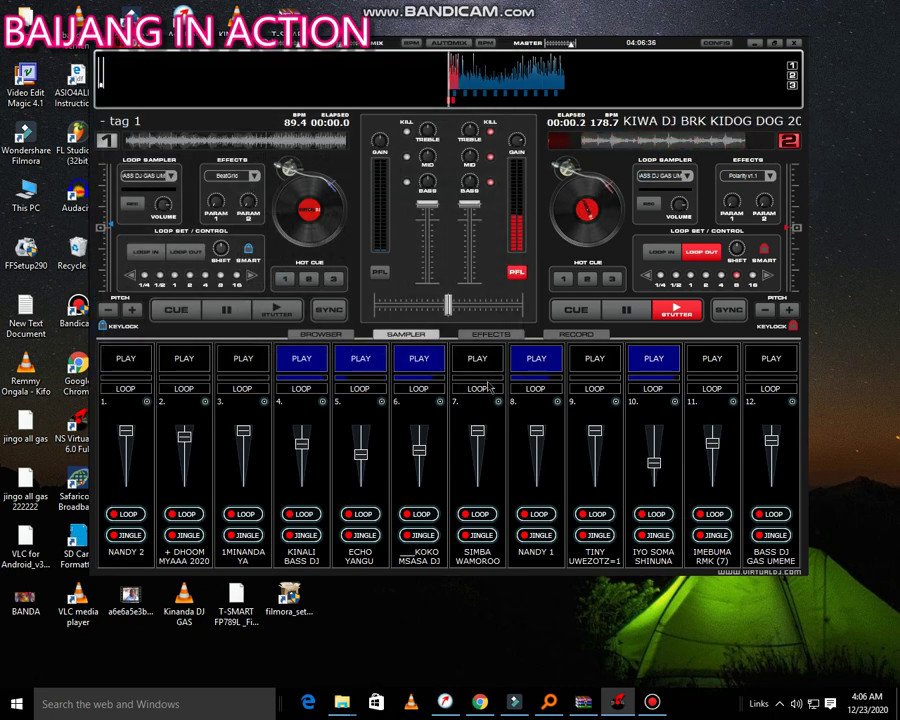
pyautogui.click(518, 375)
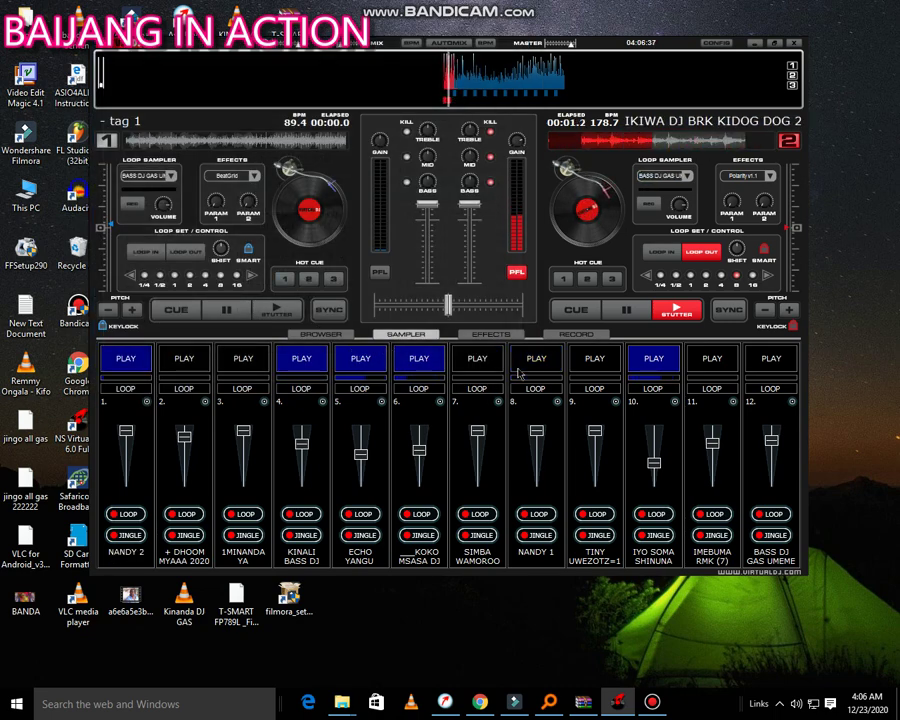
# - Replace the sample in slot 8 with BAILAO Futaa.vdj and play it at a lower slot volume
pyautogui.click(556, 401)
pyautogui.click(574, 408)
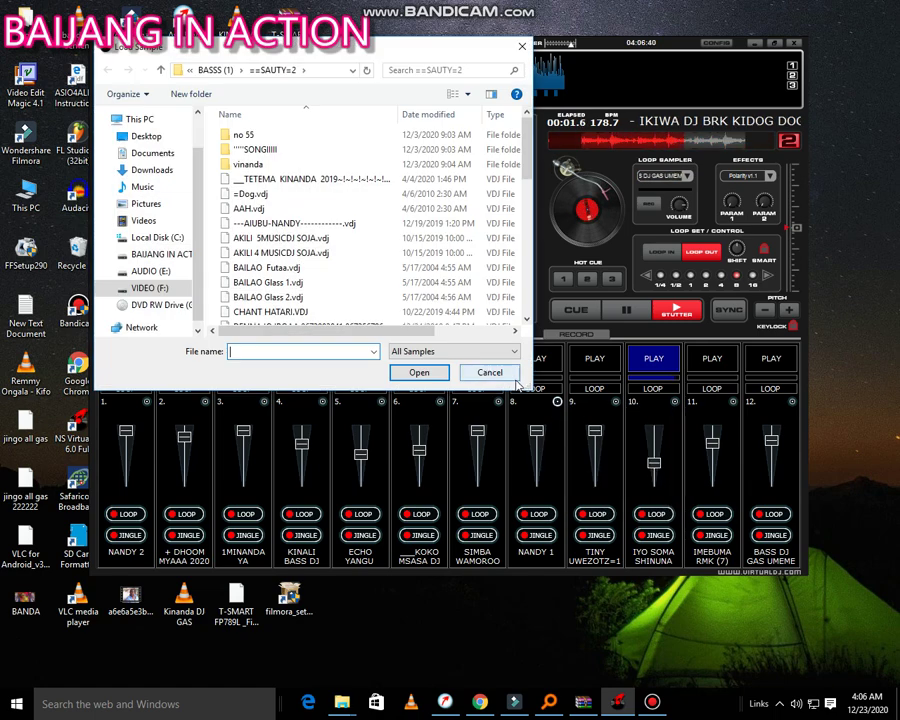
pyautogui.doubleClick(376, 268)
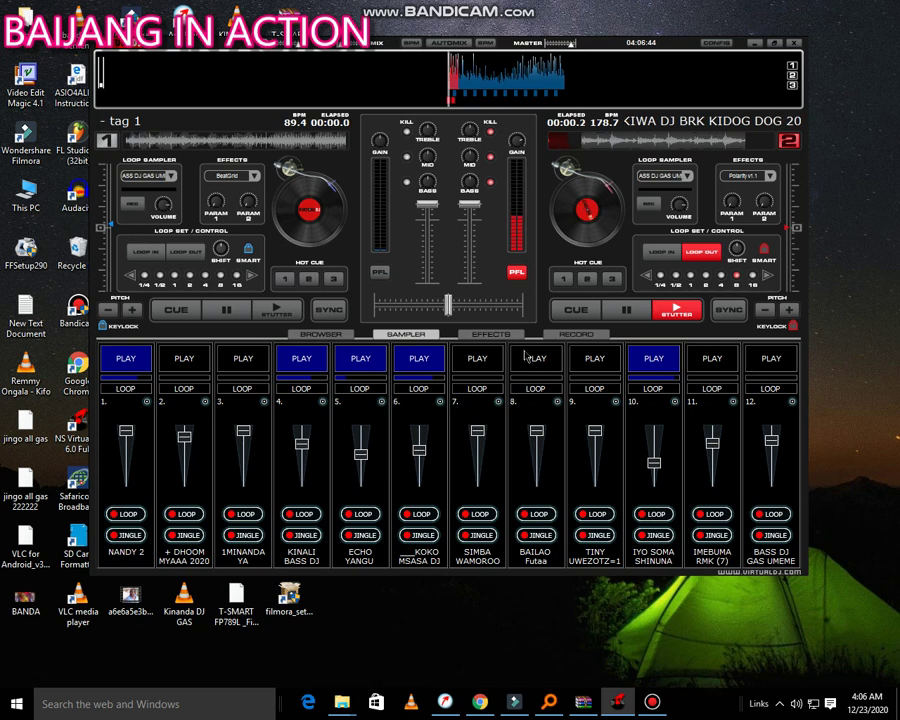
pyautogui.click(527, 357)
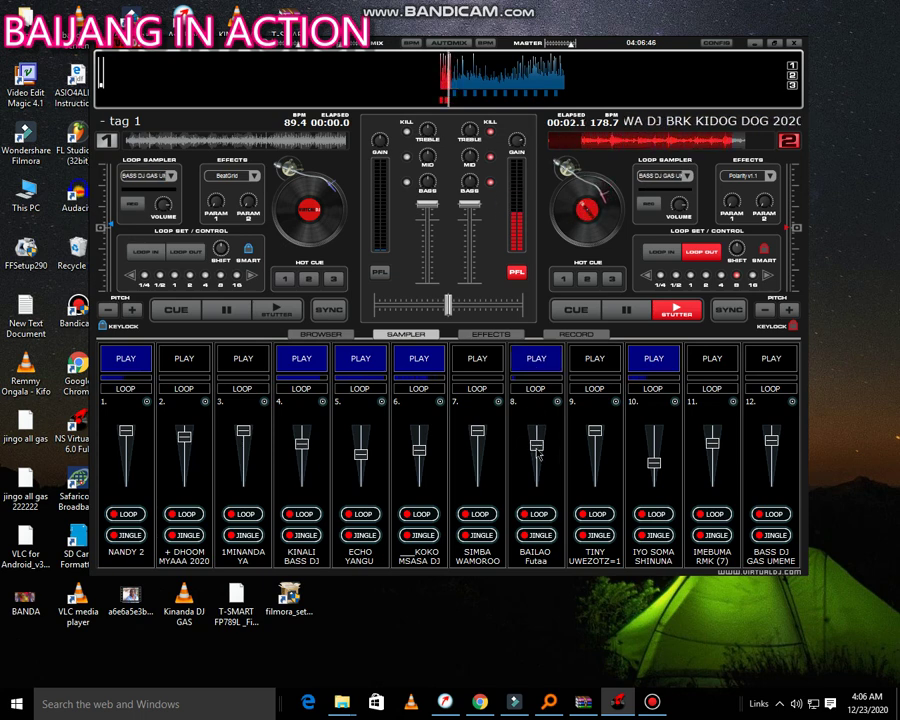
pyautogui.click(538, 452)
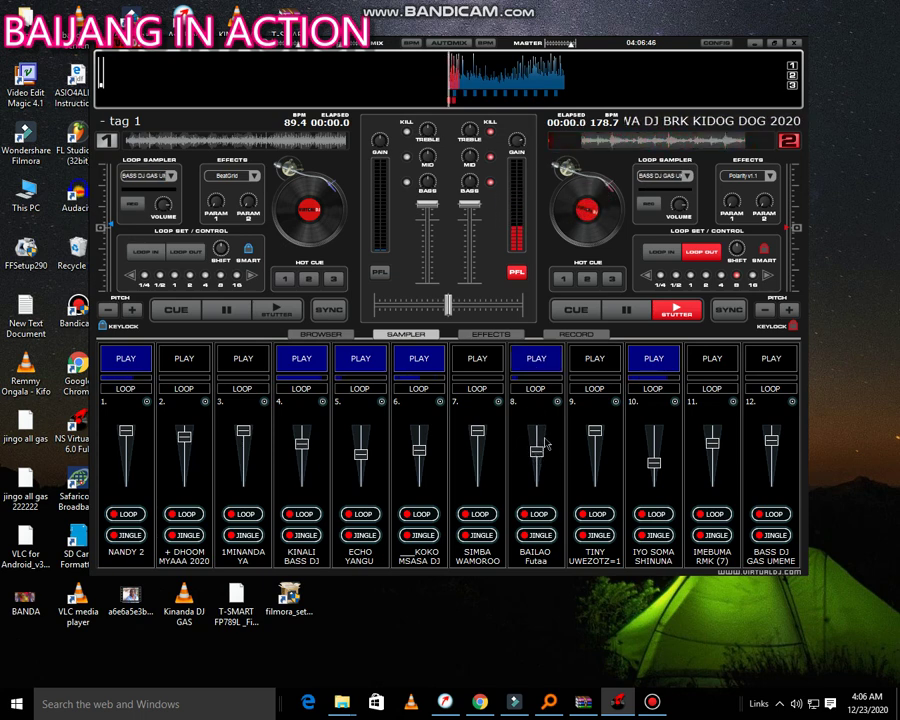
# - Play SIMBA WAMOROO in slot 7 and replace slot 1's sample with BAILAO Glass 1.vdj, playing it instead of slot 8
pyautogui.click(476, 359)
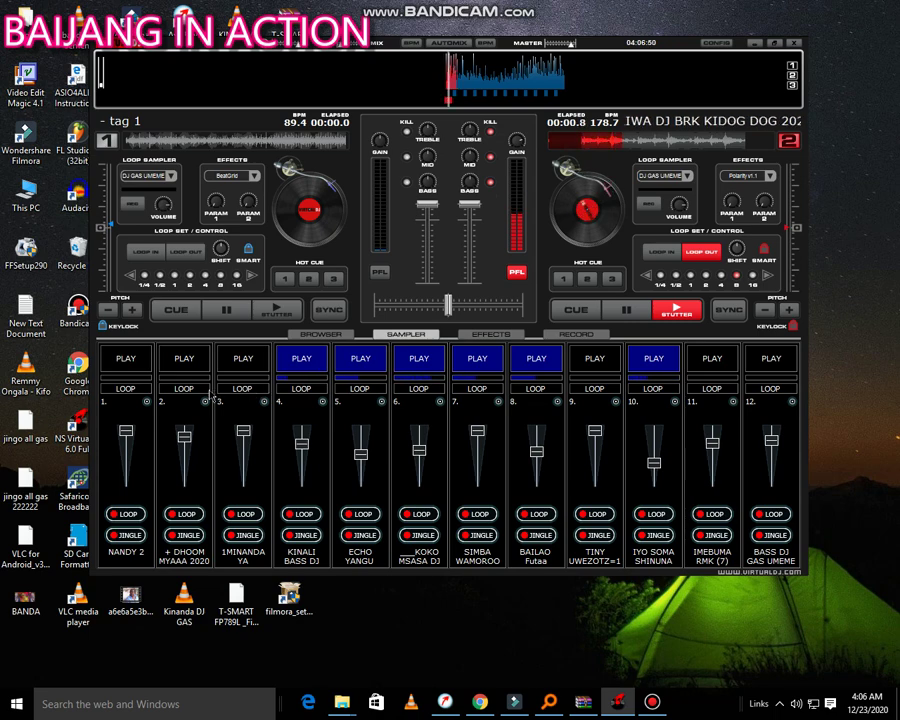
pyautogui.click(148, 401)
pyautogui.click(164, 410)
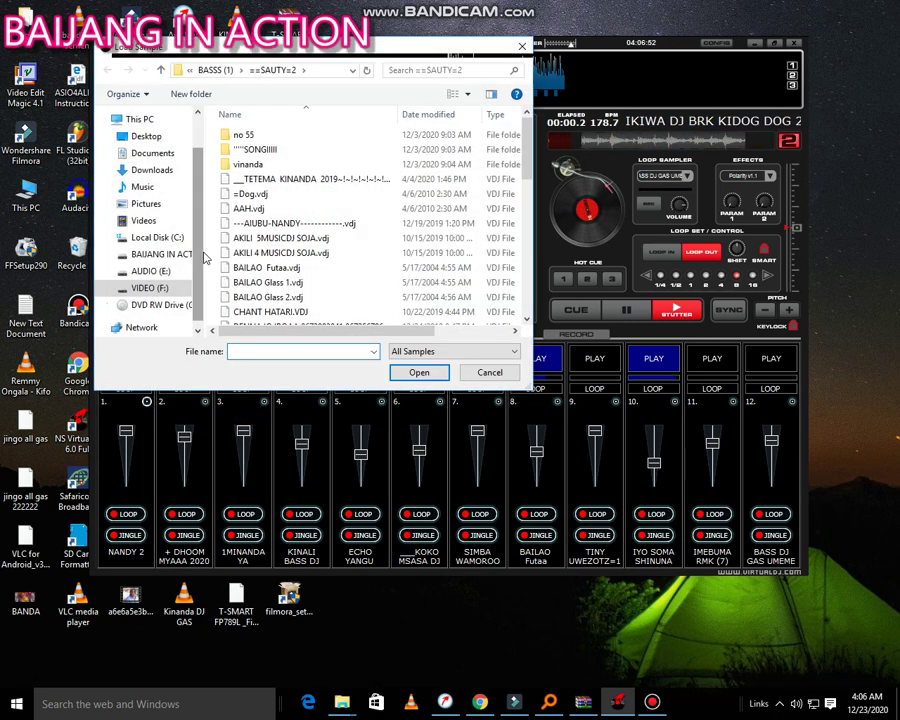
pyautogui.scroll(-1, 262, 275)
pyautogui.doubleClick(270, 263)
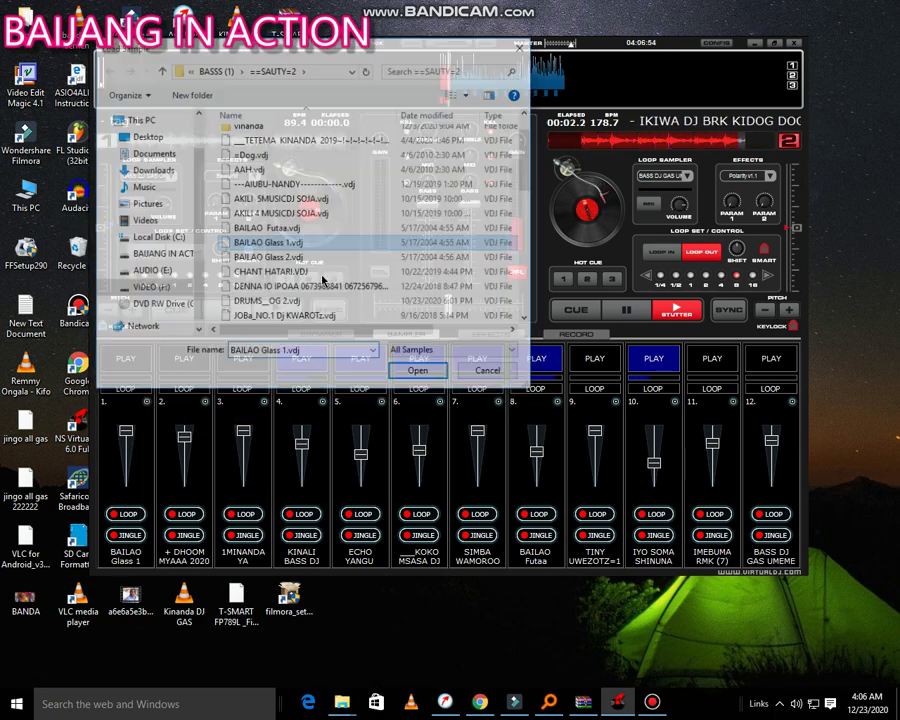
pyautogui.click(519, 376)
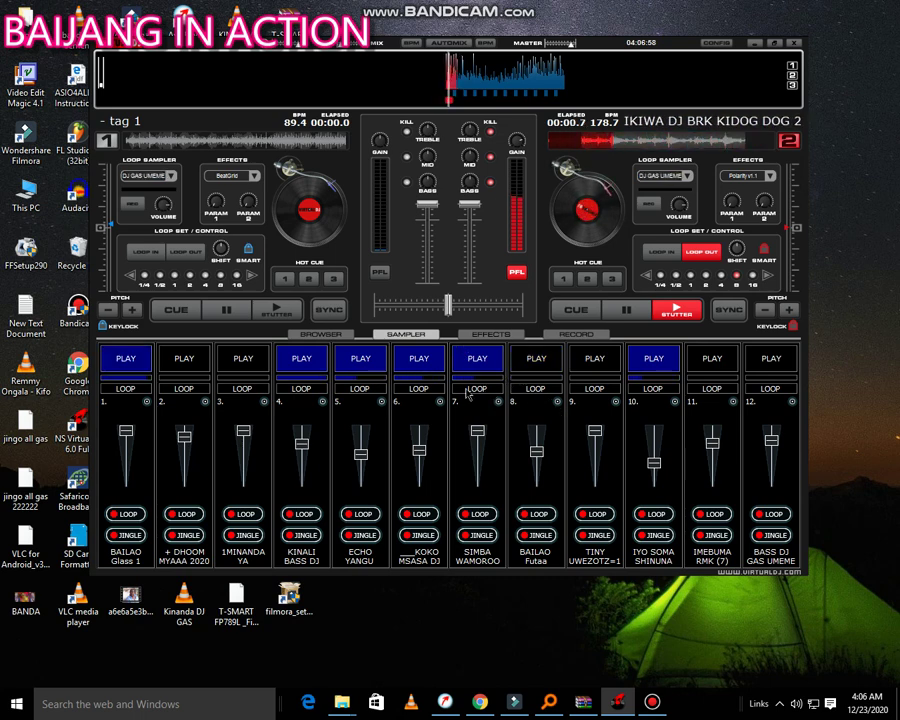
# - Stop the KINALI BASS DJ sample in slot 4 and replace the sample in slot 8 with BAILAO Glass 2.vdj
pyautogui.click(295, 362)
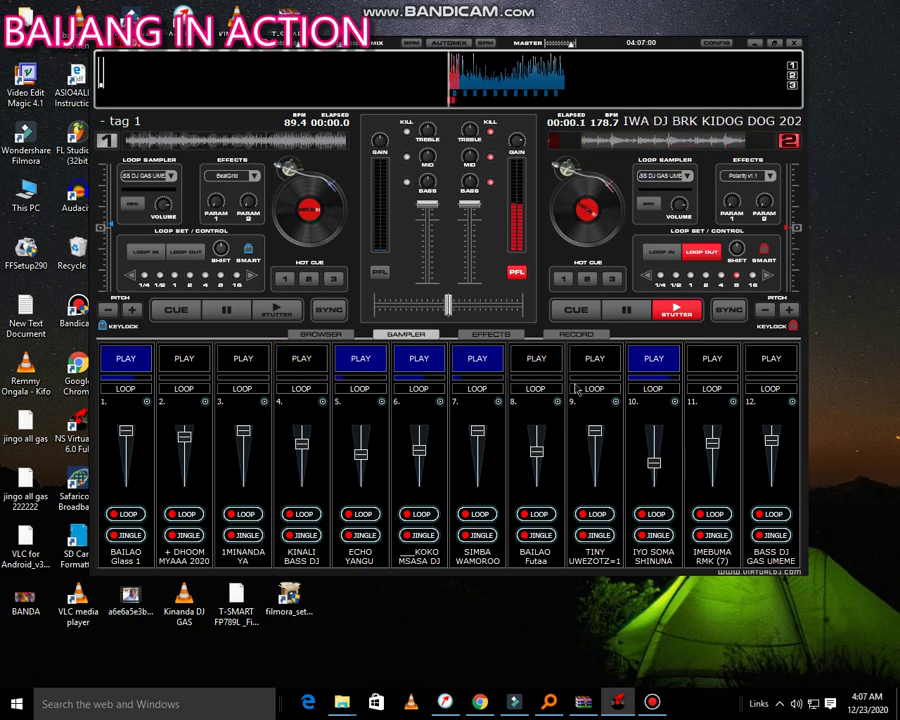
pyautogui.click(558, 402)
pyautogui.click(574, 406)
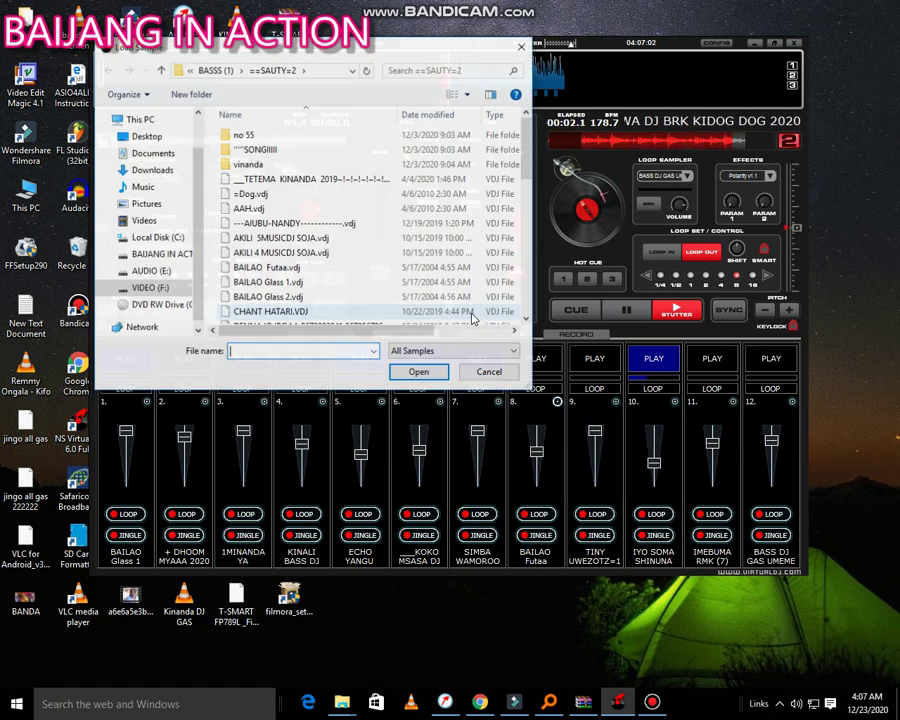
pyautogui.doubleClick(373, 298)
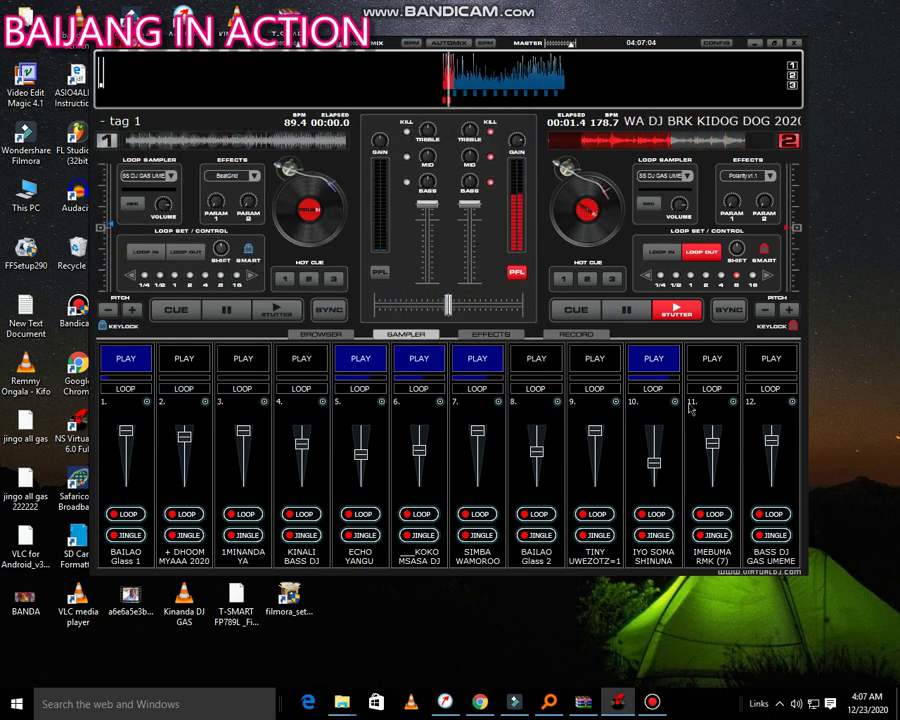
# - Play the samples in slots 9, 3 and 8 and stop the ones in slots 7 and 1
pyautogui.click(596, 359)
pyautogui.click(479, 359)
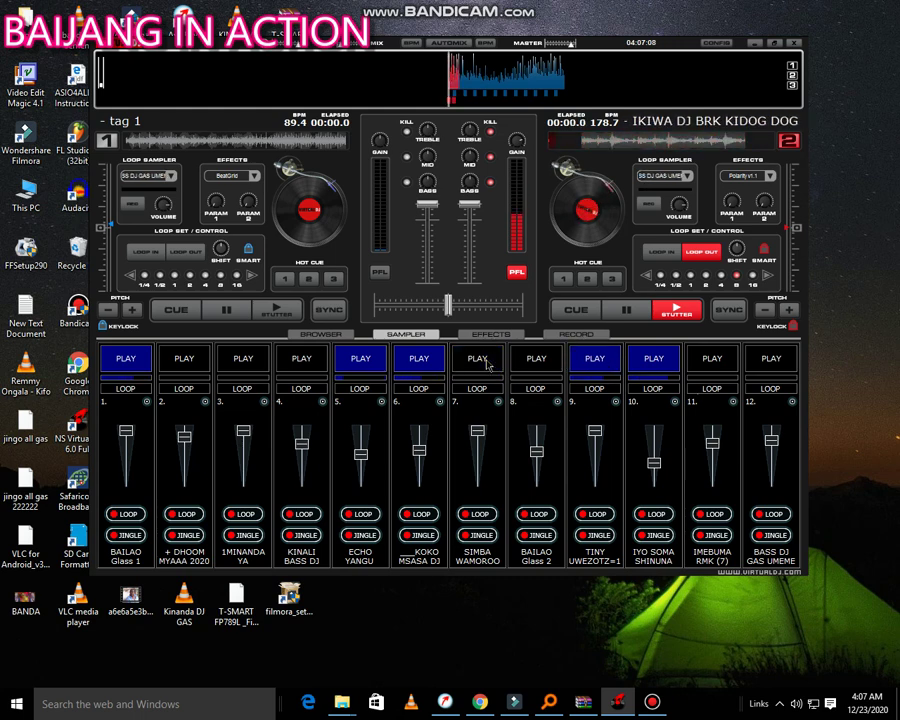
pyautogui.click(245, 361)
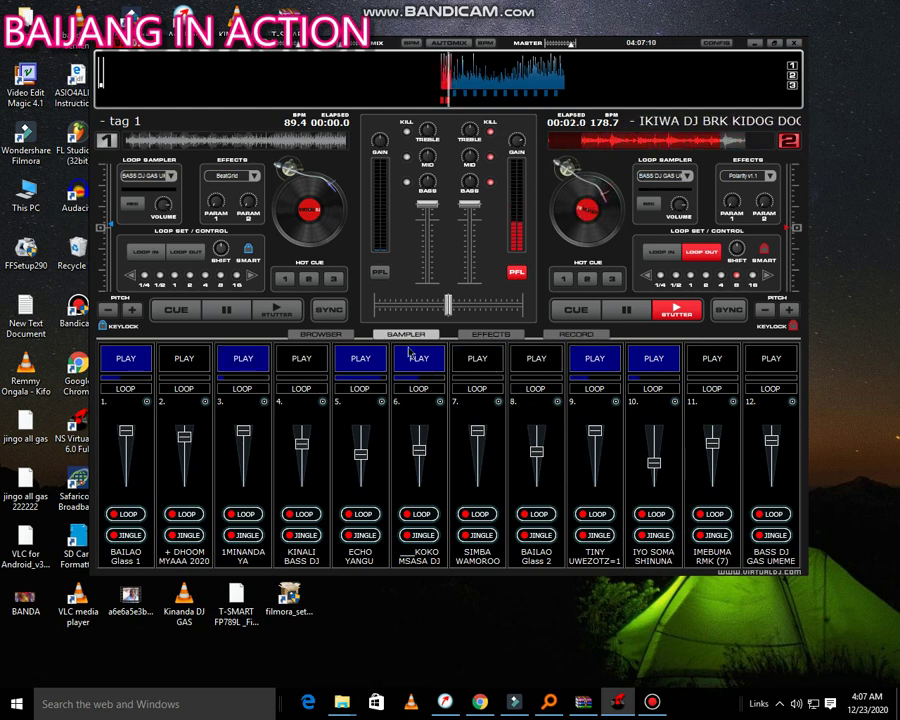
pyautogui.click(518, 361)
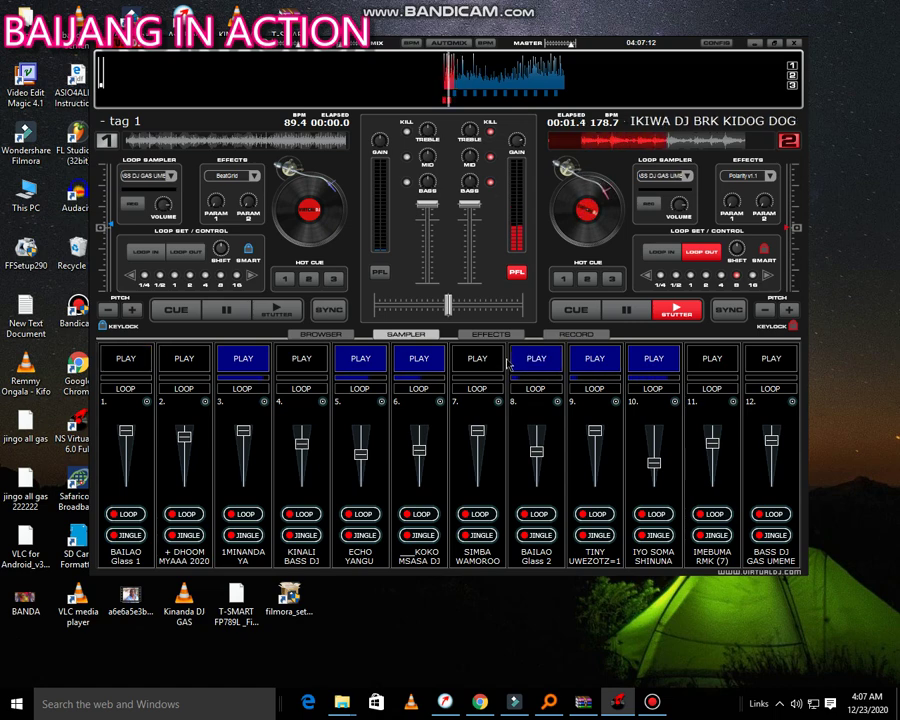
# - Replace the sample in slot 1 with DRUMS__OG 2.vdj and play it, stopping slots 3, 8 and 9
pyautogui.click(146, 401)
pyautogui.click(172, 406)
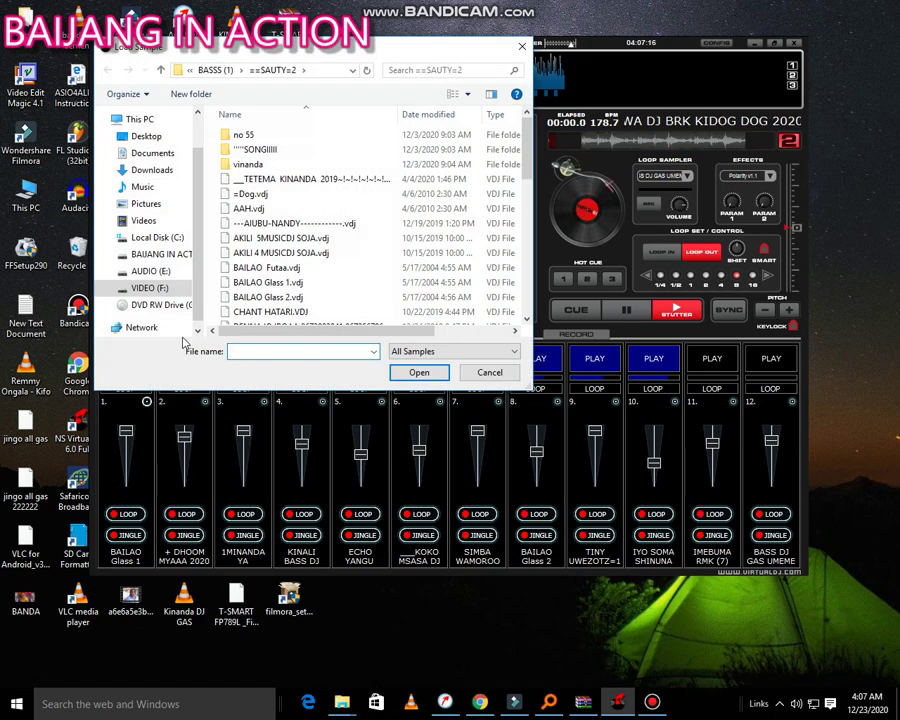
pyautogui.scroll(-2, 292, 307)
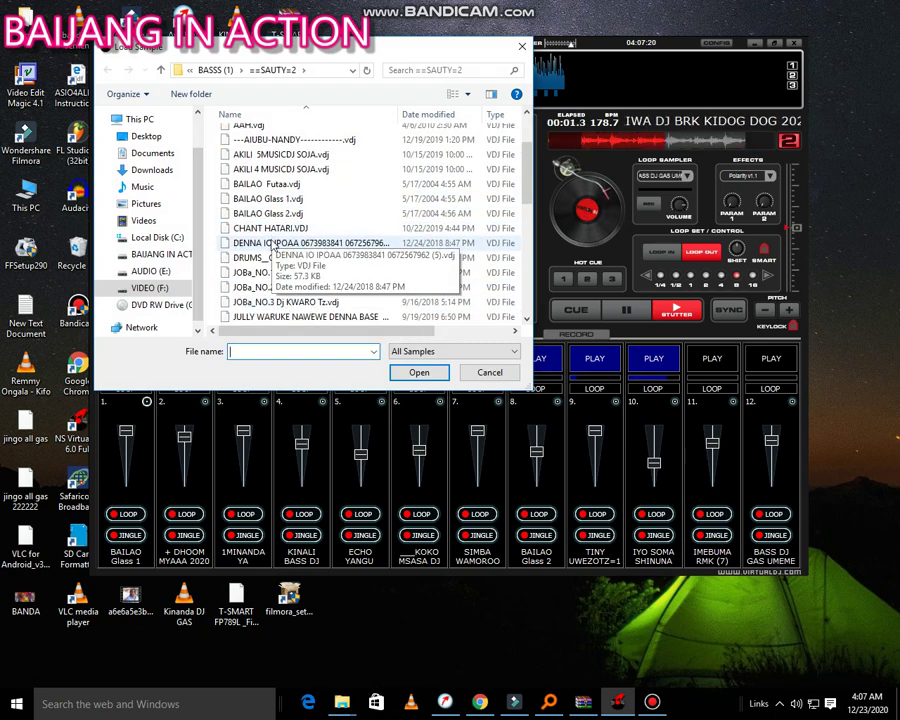
pyautogui.doubleClick(266, 257)
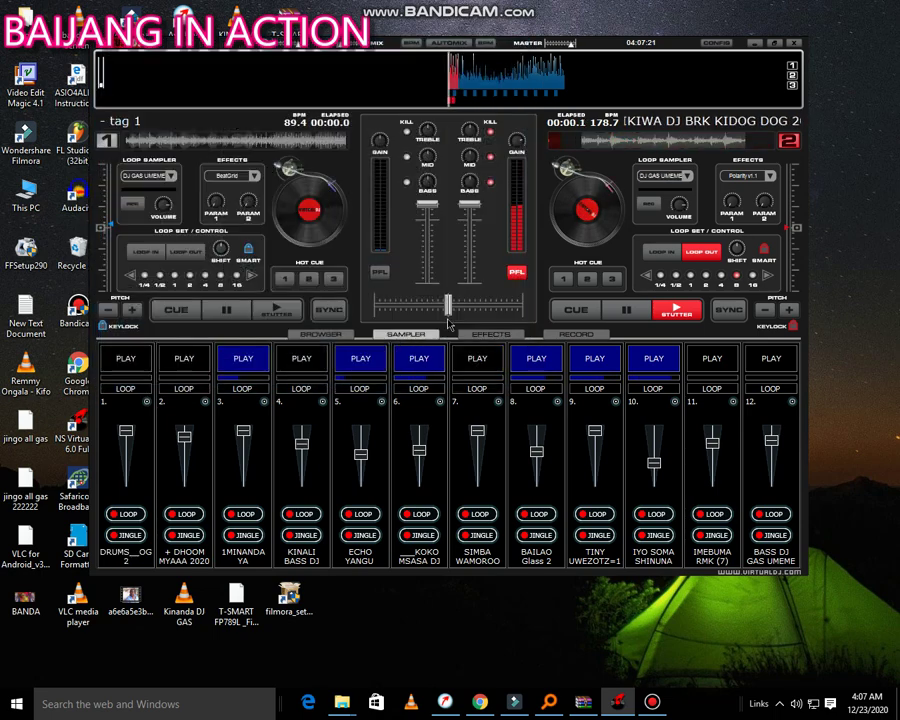
pyautogui.click(536, 364)
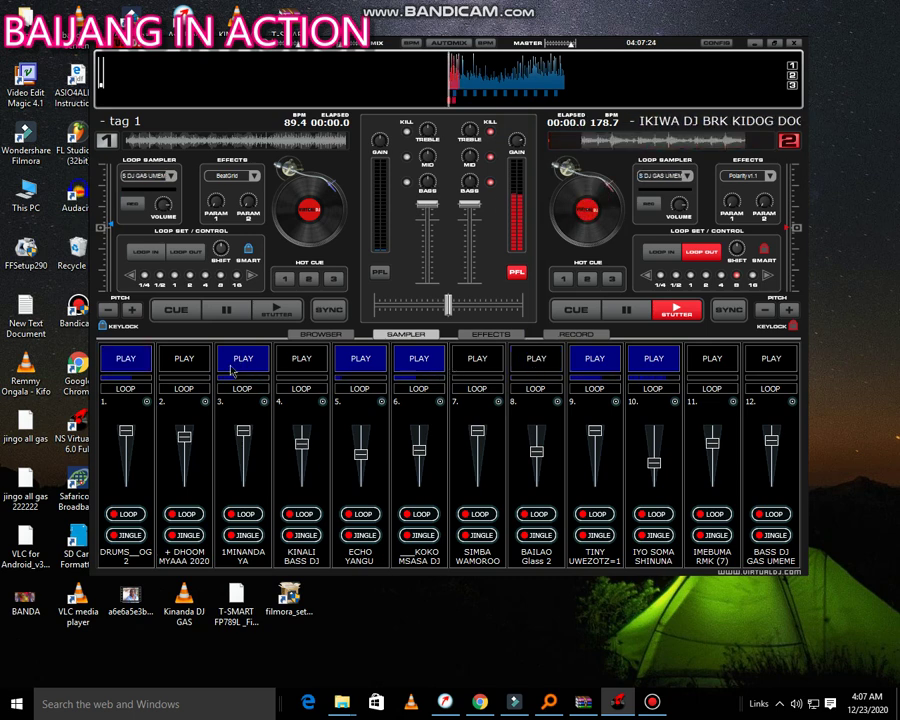
pyautogui.click(574, 365)
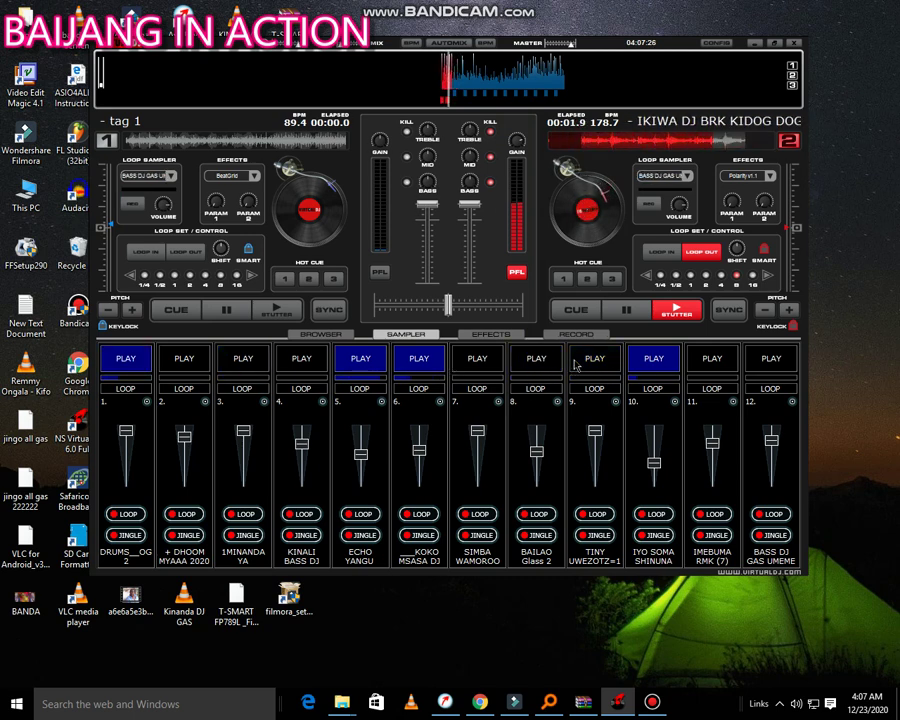
# - Replace the sample in slot 8 with JULLY WARUKE NAWEWE DENNA BASE.vdj and play it in place of slot 1
pyautogui.click(560, 403)
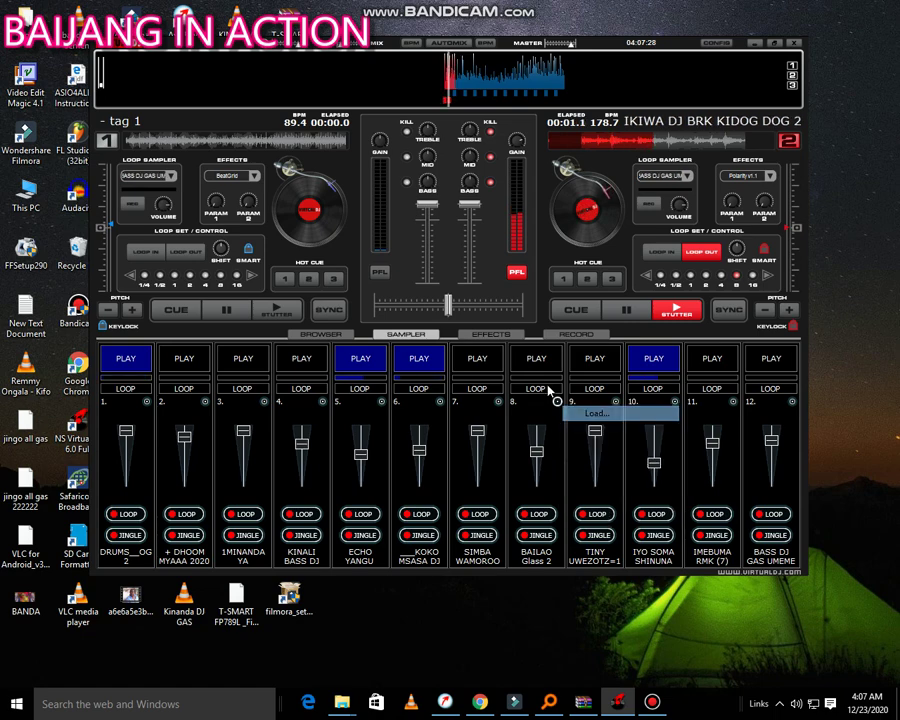
pyautogui.click(582, 411)
pyautogui.scroll(-3, 407, 290)
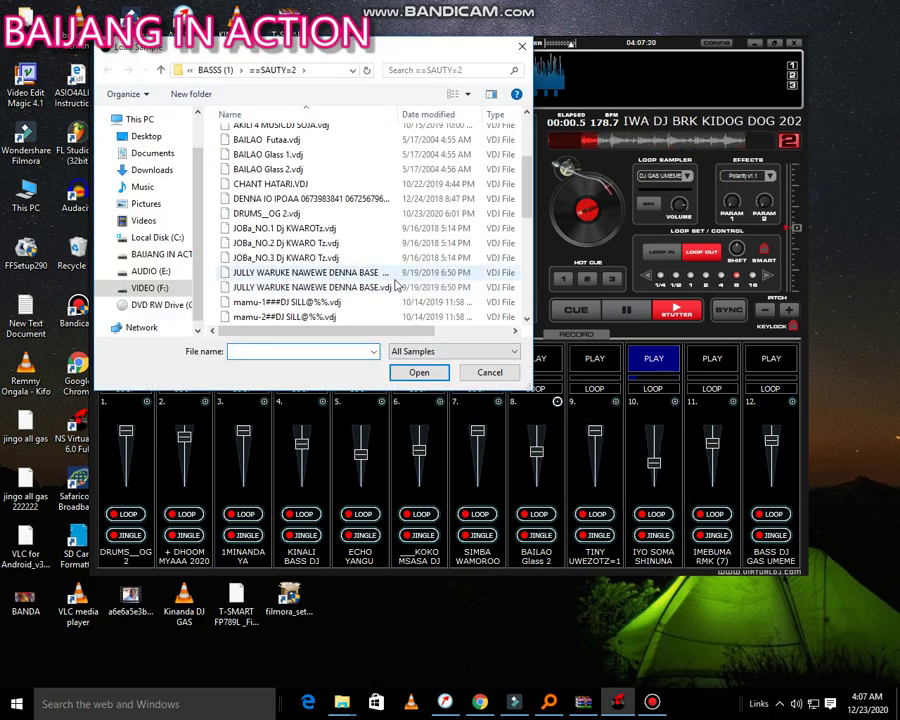
pyautogui.doubleClick(403, 288)
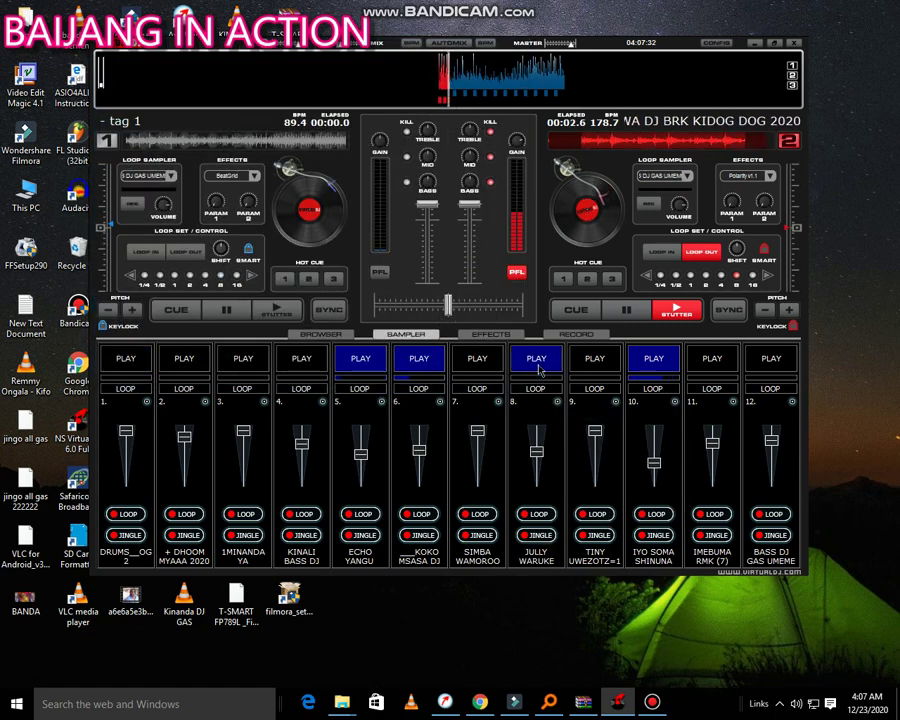
pyautogui.click(537, 362)
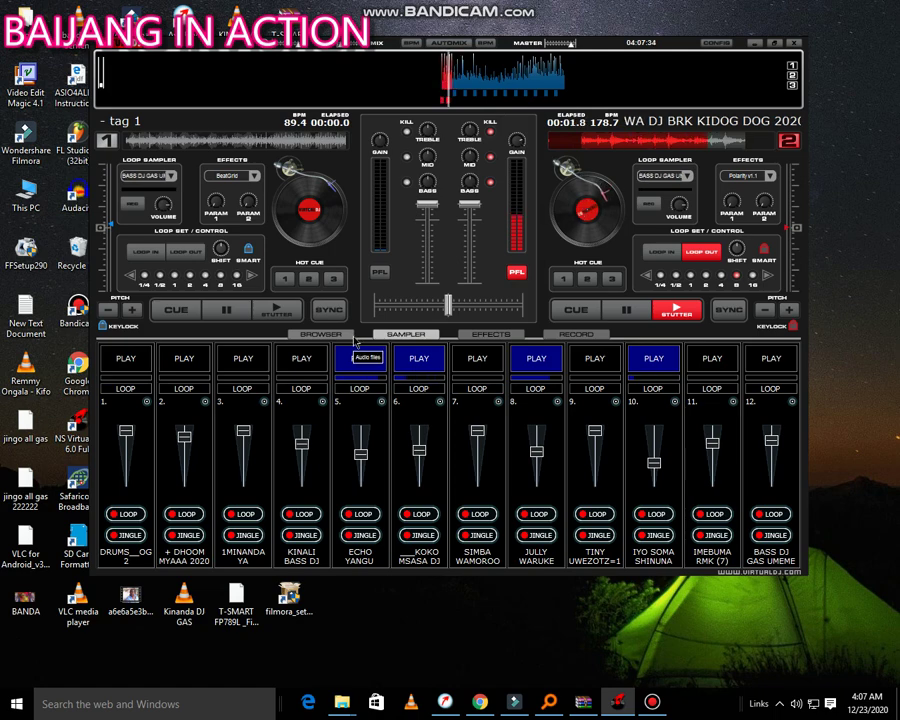
# - Replace the sample in slot 1 with NICE.vdj from the ==SAUTY=2 folder and play it
pyautogui.click(147, 401)
pyautogui.click(151, 408)
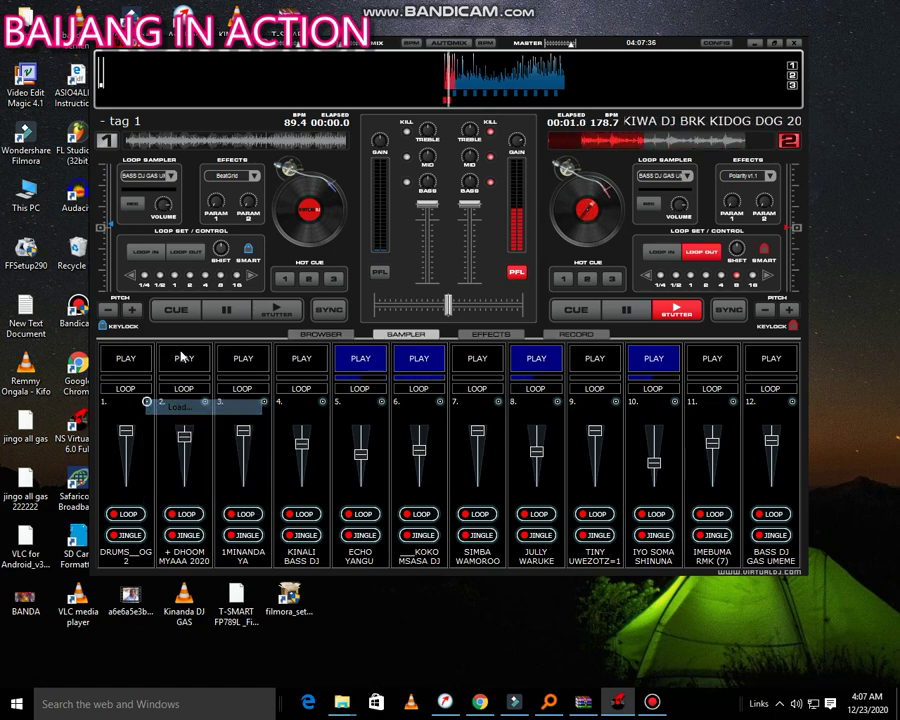
pyautogui.scroll(-10, 290, 260)
pyautogui.click(285, 302)
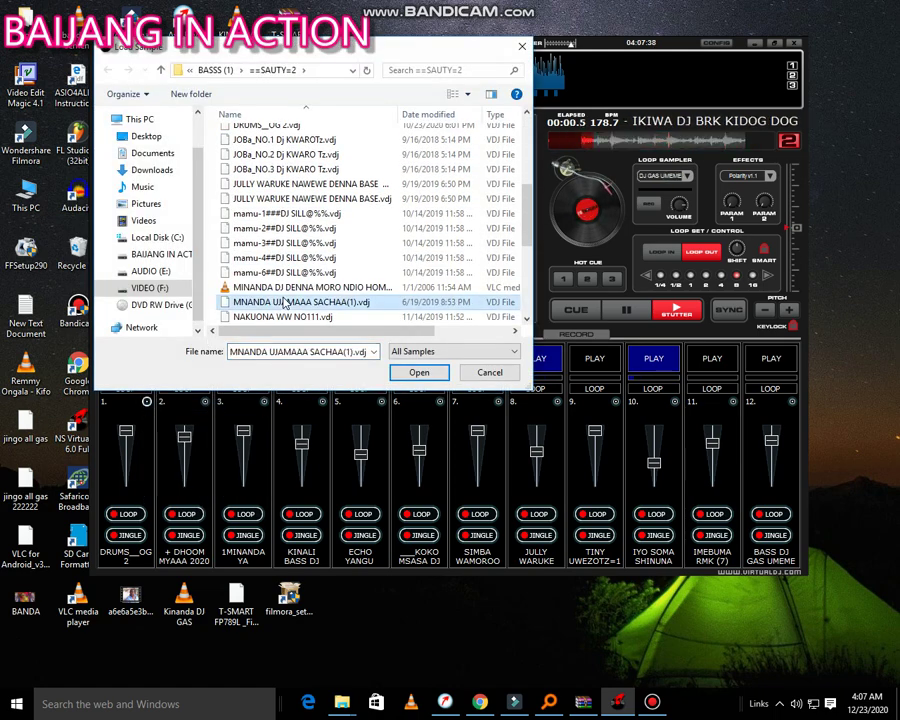
pyautogui.scroll(-2, 283, 301)
pyautogui.click(281, 300)
pyautogui.scroll(-2, 275, 285)
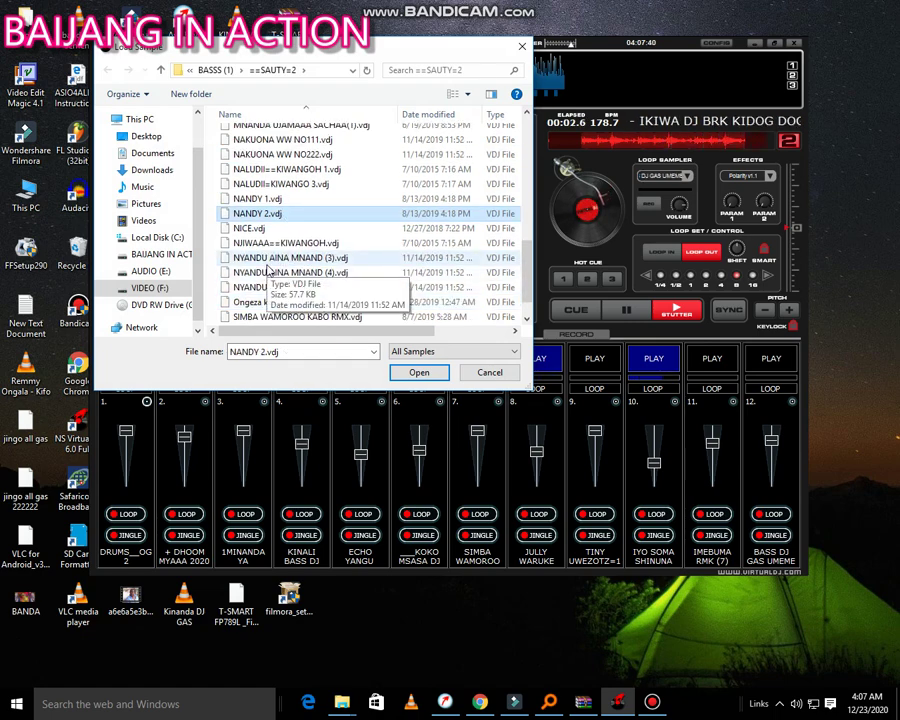
pyautogui.doubleClick(249, 228)
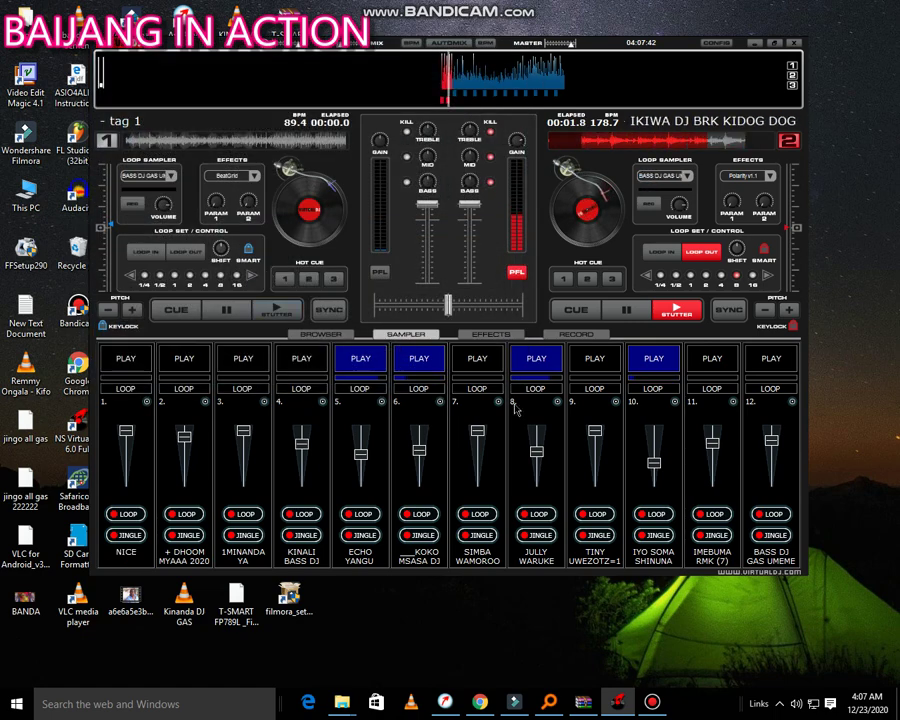
# - Replace the sample in slot 1 with a NYANDU AINA MNAND sample and play it in place of slot 8
pyautogui.click(146, 401)
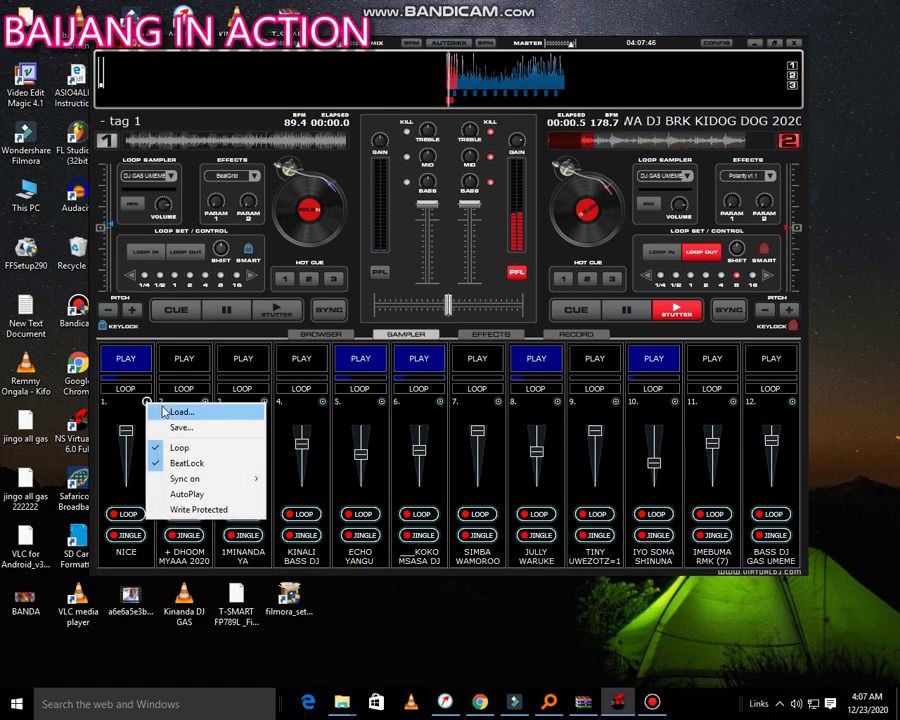
pyautogui.click(163, 412)
pyautogui.scroll(-5, 316, 300)
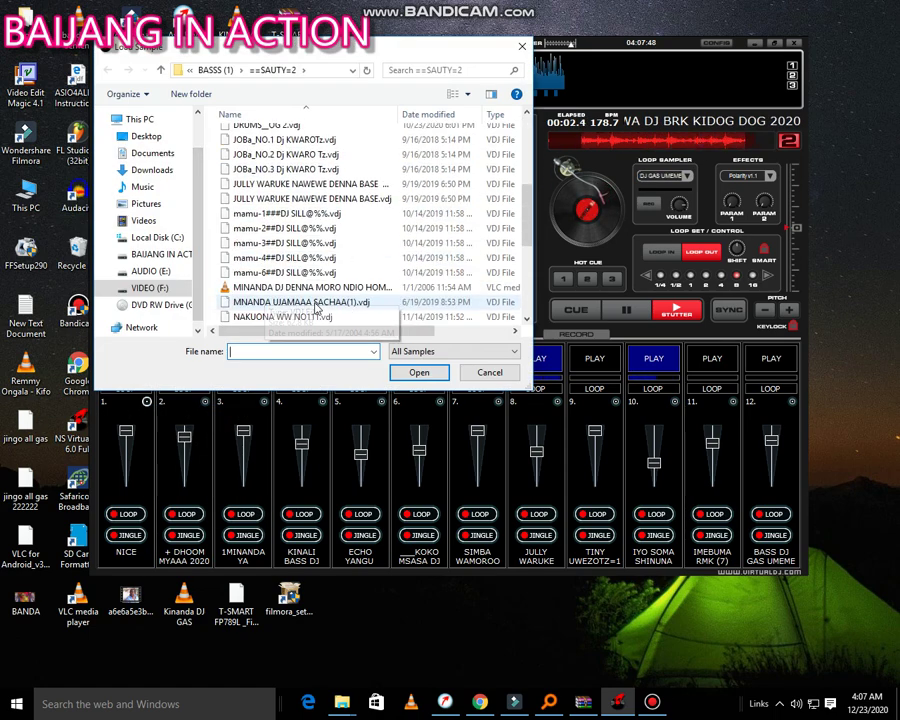
pyautogui.scroll(-3, 316, 309)
pyautogui.doubleClick(316, 302)
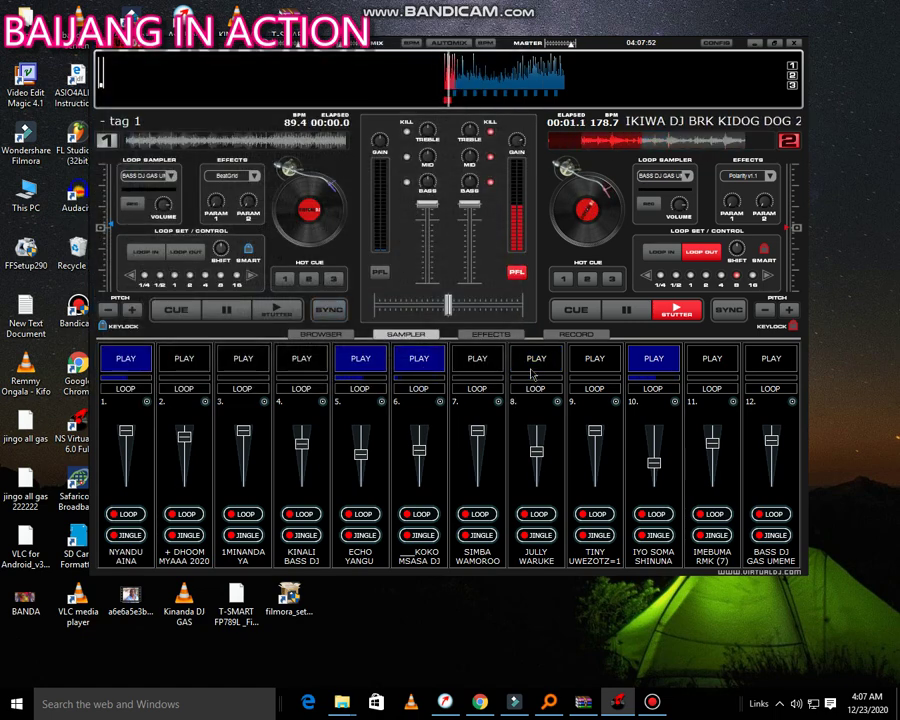
# - Replace slot 8's sample with NJIWAAA==KIWANGOH.vdj and play it louder alongside slot 7, with slot 1 stopped
pyautogui.click(557, 401)
pyautogui.click(590, 413)
pyautogui.scroll(-10, 380, 295)
pyautogui.click(379, 290)
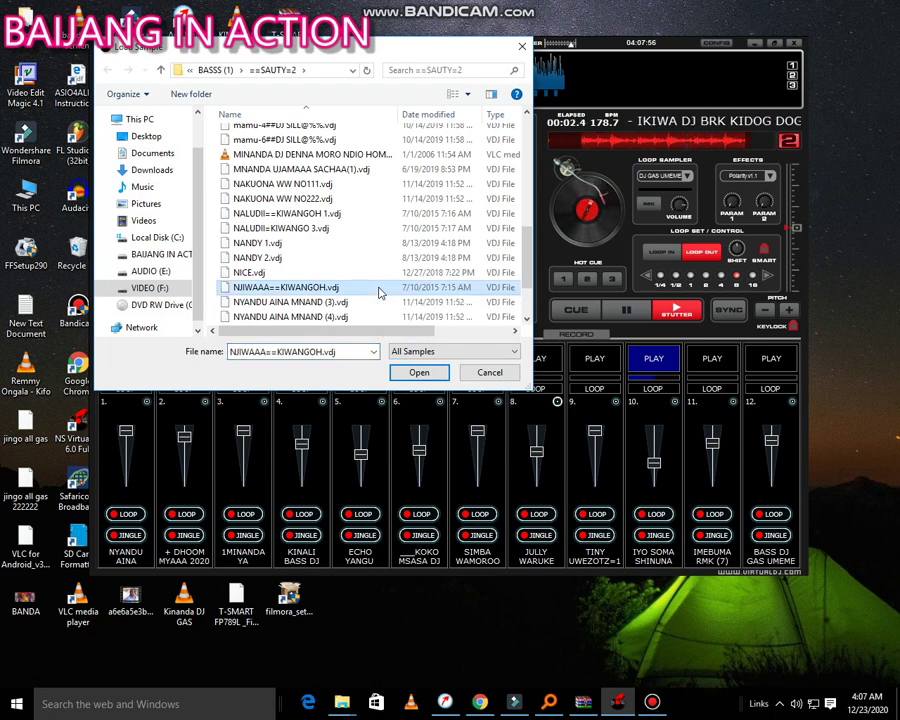
pyautogui.doubleClick(379, 291)
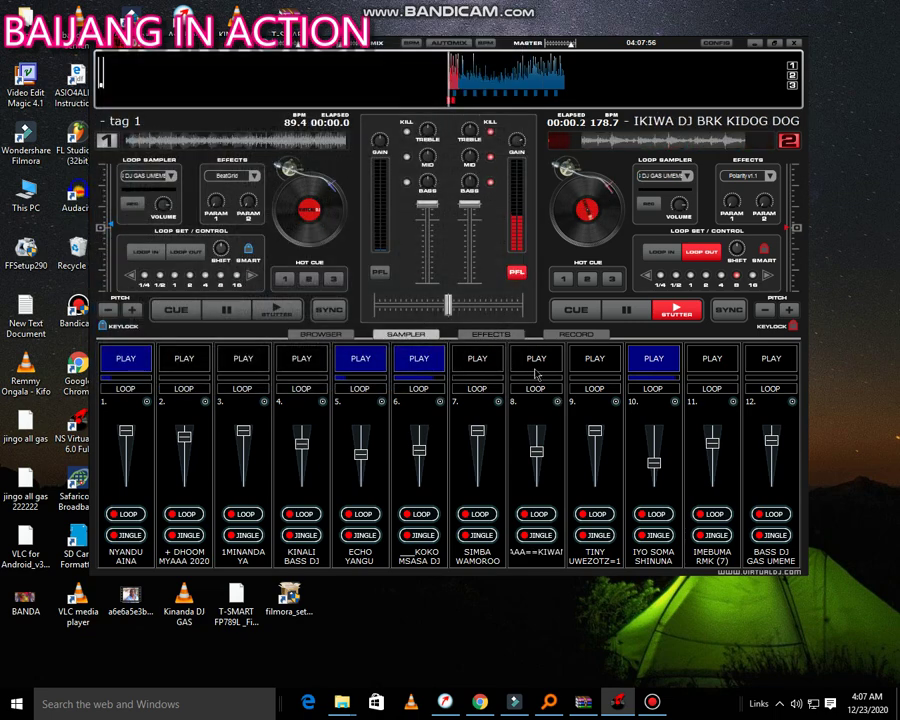
pyautogui.click(478, 360)
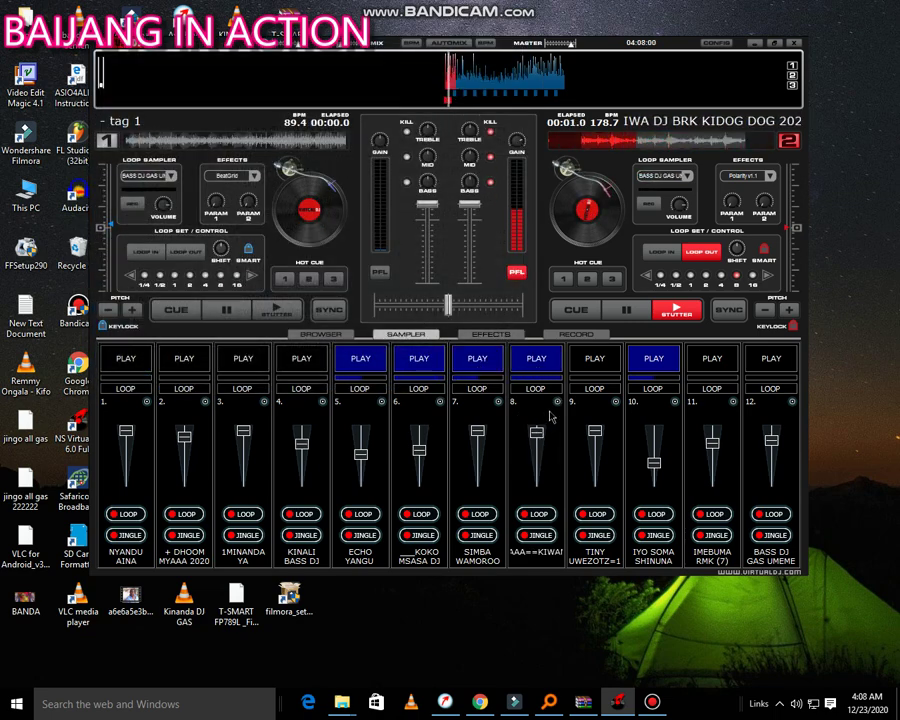
# - Replace the sample in slot 8 with UUUUII KIWANGOH.vdj and play it with the slot's volume raised
pyautogui.click(557, 401)
pyautogui.click(595, 412)
pyautogui.scroll(-10, 353, 259)
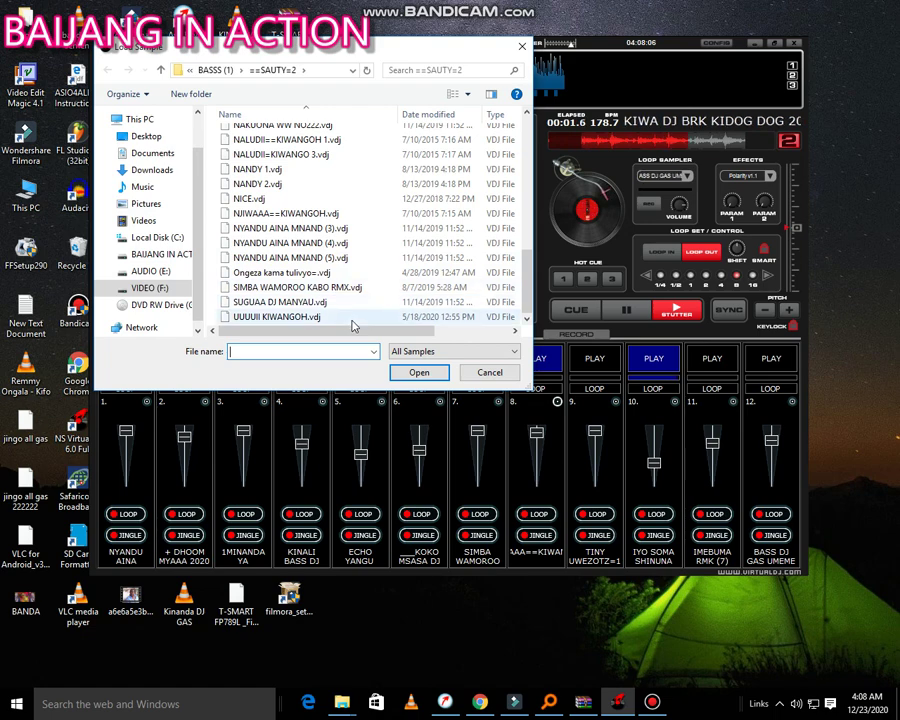
pyautogui.doubleClick(352, 317)
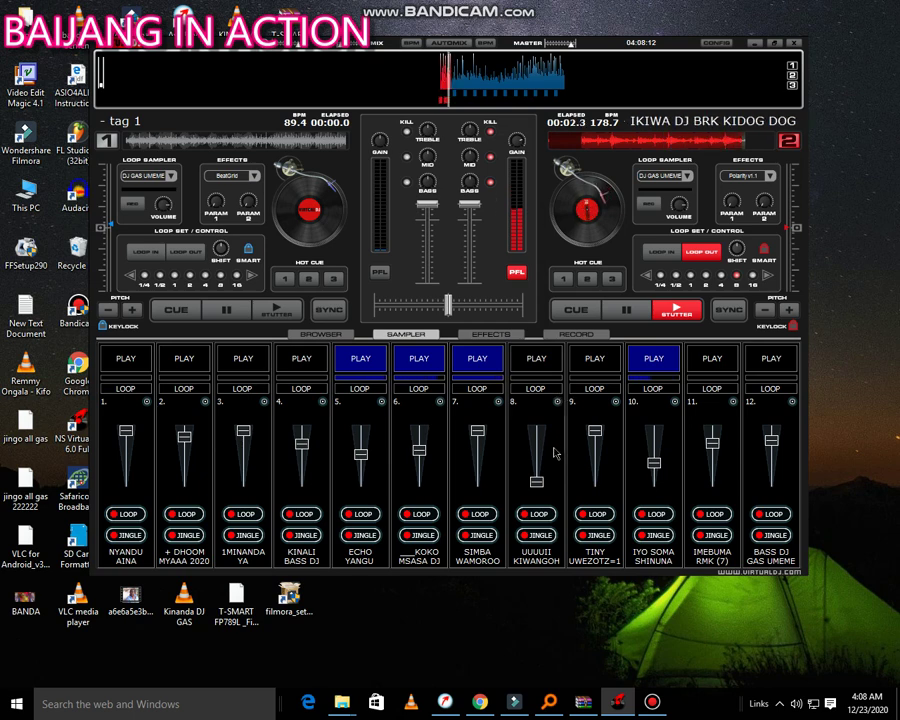
pyautogui.click(536, 358)
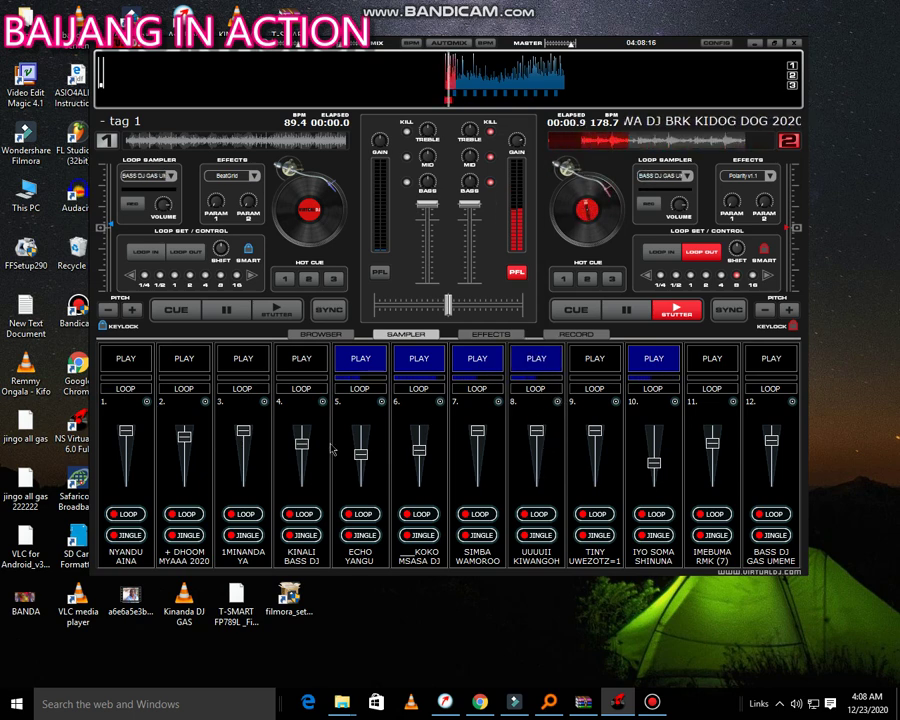
# - Load ==VINUBI VYA DIR CHU 1 van DE.vdj from the SONGIIIII folder into slot 1 and start the bass sample in slot 12
pyautogui.rightClick(147, 400)
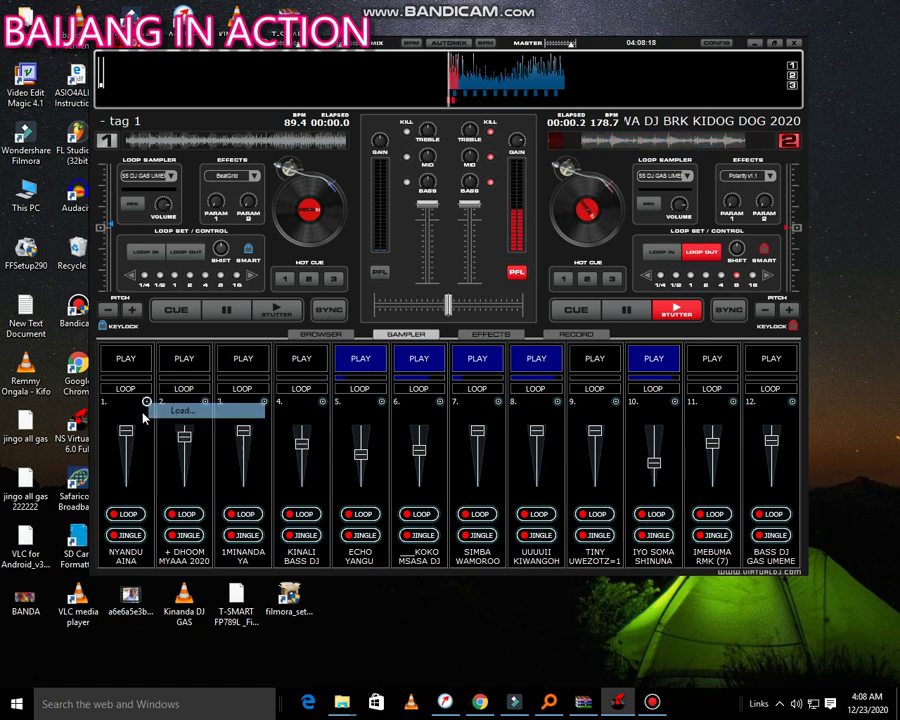
pyautogui.click(181, 409)
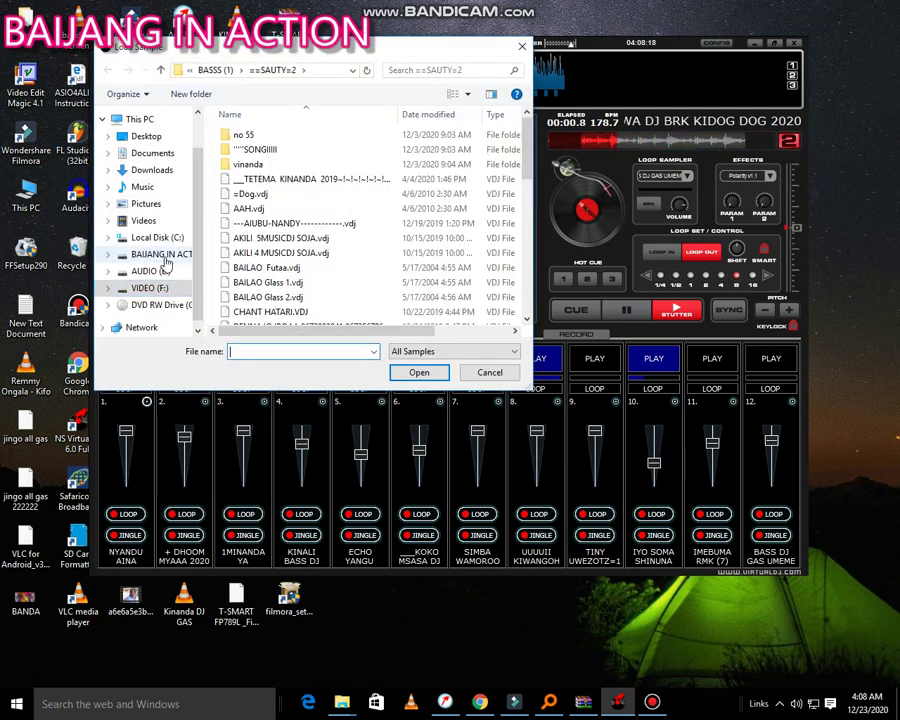
pyautogui.doubleClick(288, 151)
pyautogui.scroll(-4, 286, 165)
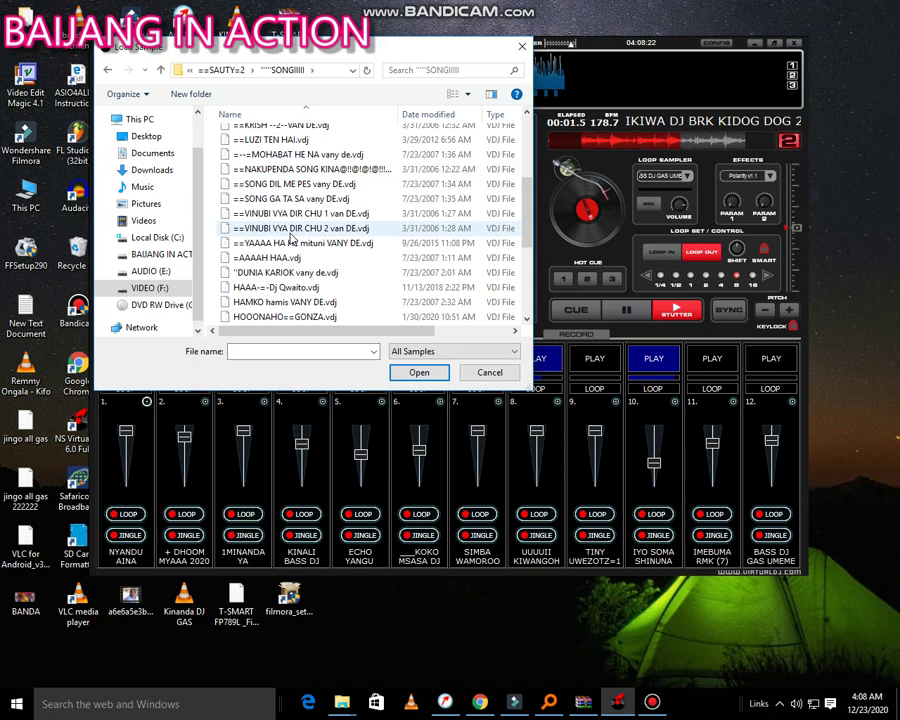
pyautogui.scroll(-1, 281, 210)
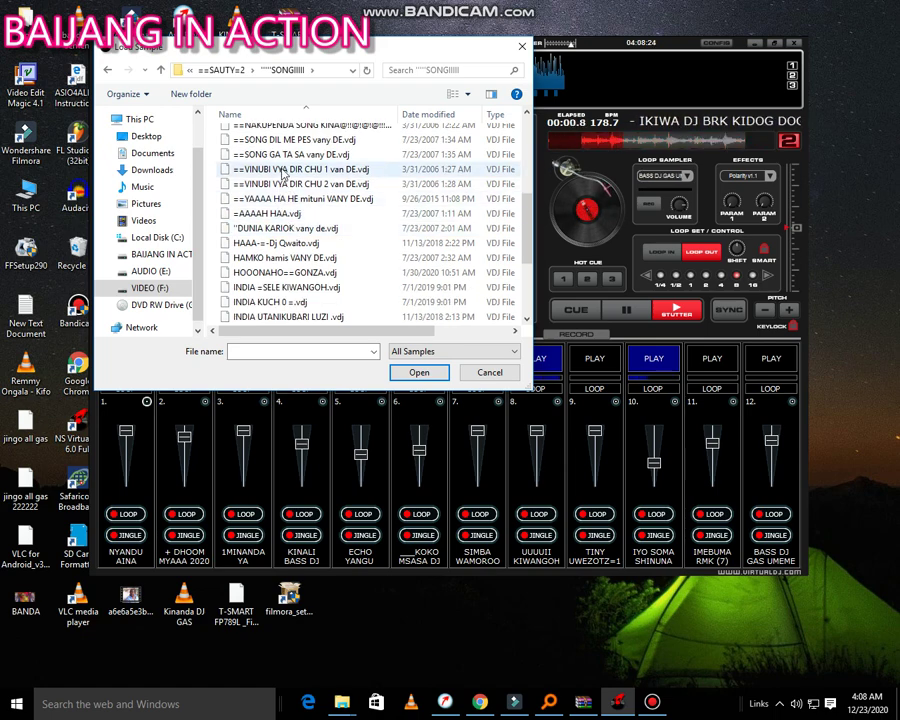
pyautogui.doubleClick(283, 170)
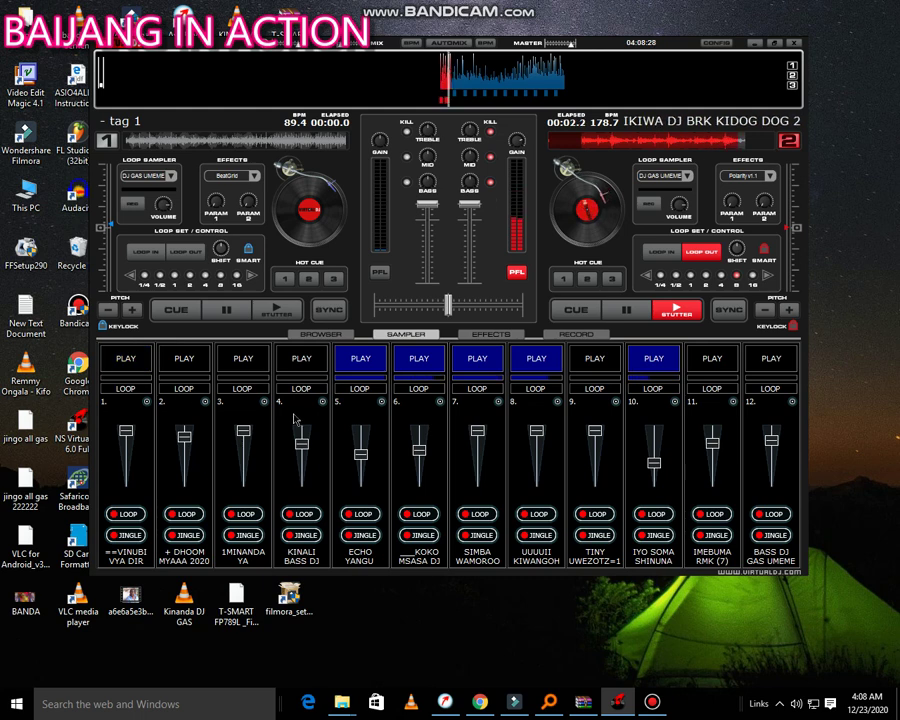
pyautogui.click(771, 358)
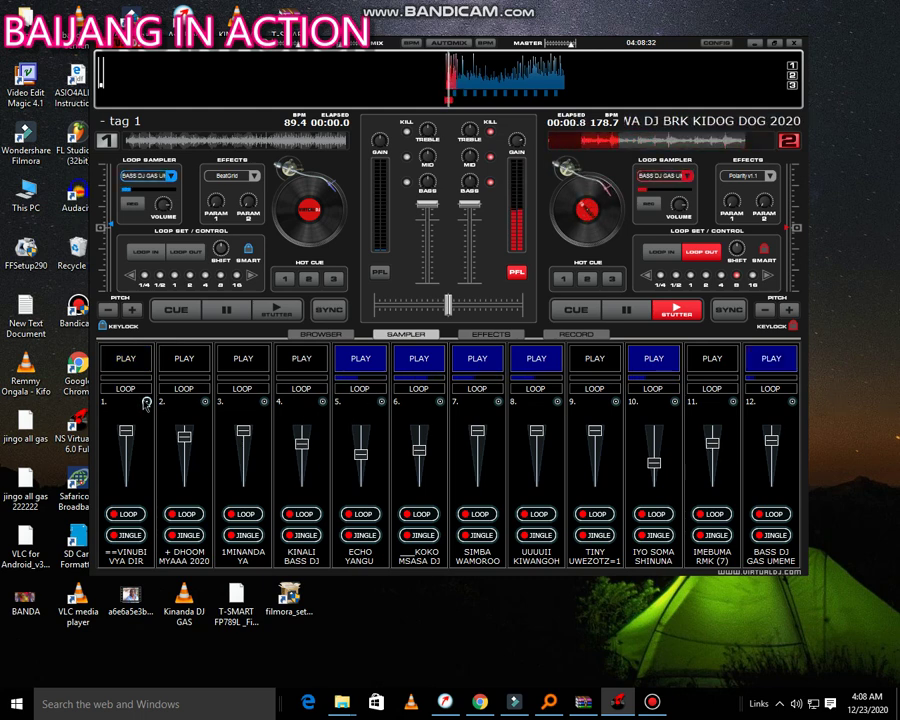
# - Browse to the no 55 folder inside ==SAUTY=2 for a replacement sample for slot 1
pyautogui.click(146, 402)
pyautogui.click(175, 408)
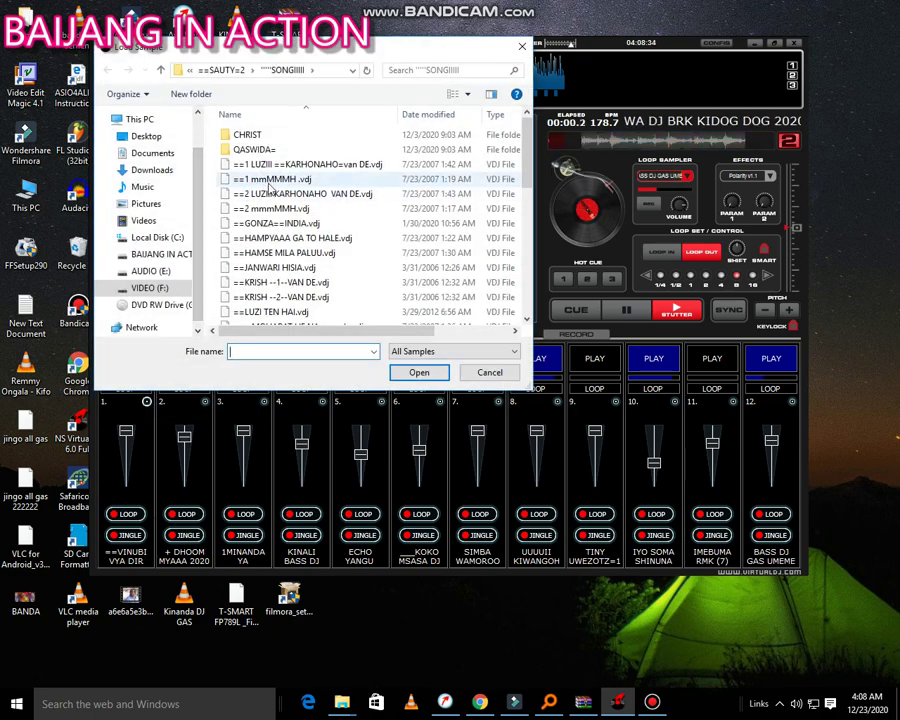
pyautogui.click(215, 72)
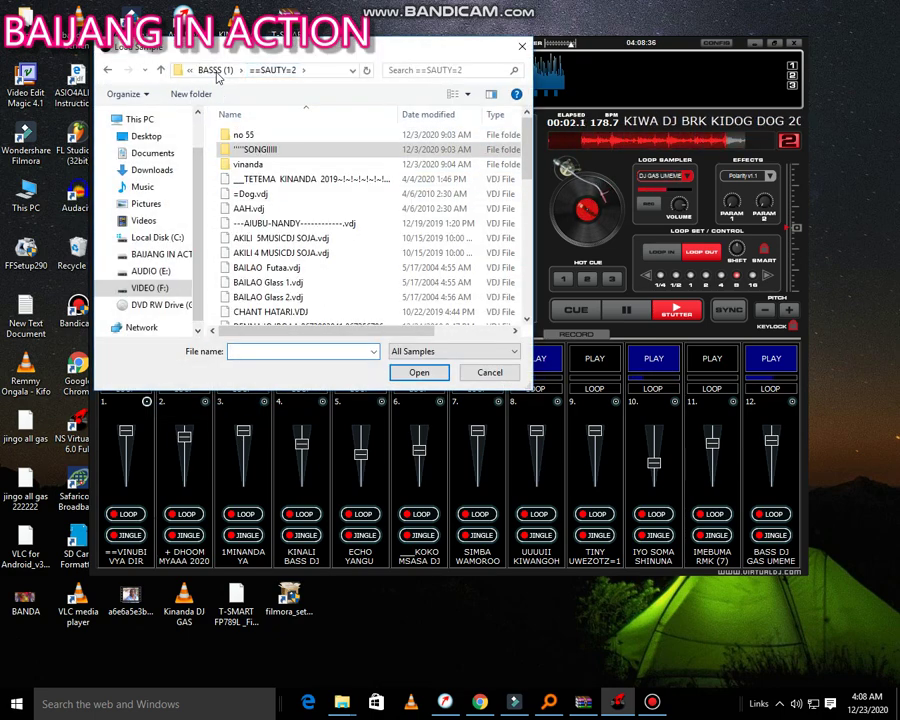
pyautogui.doubleClick(246, 136)
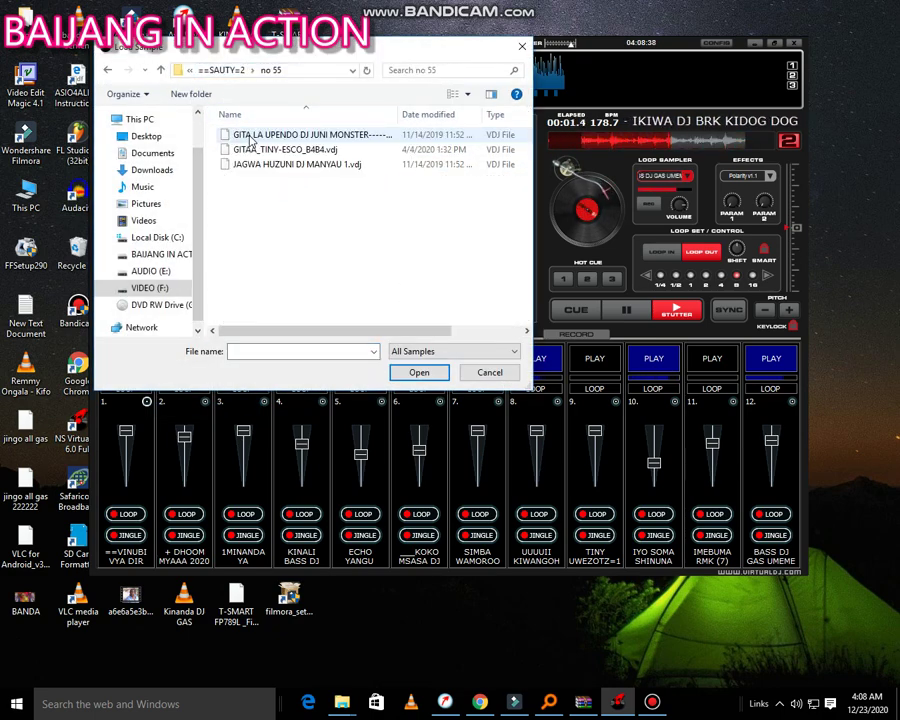